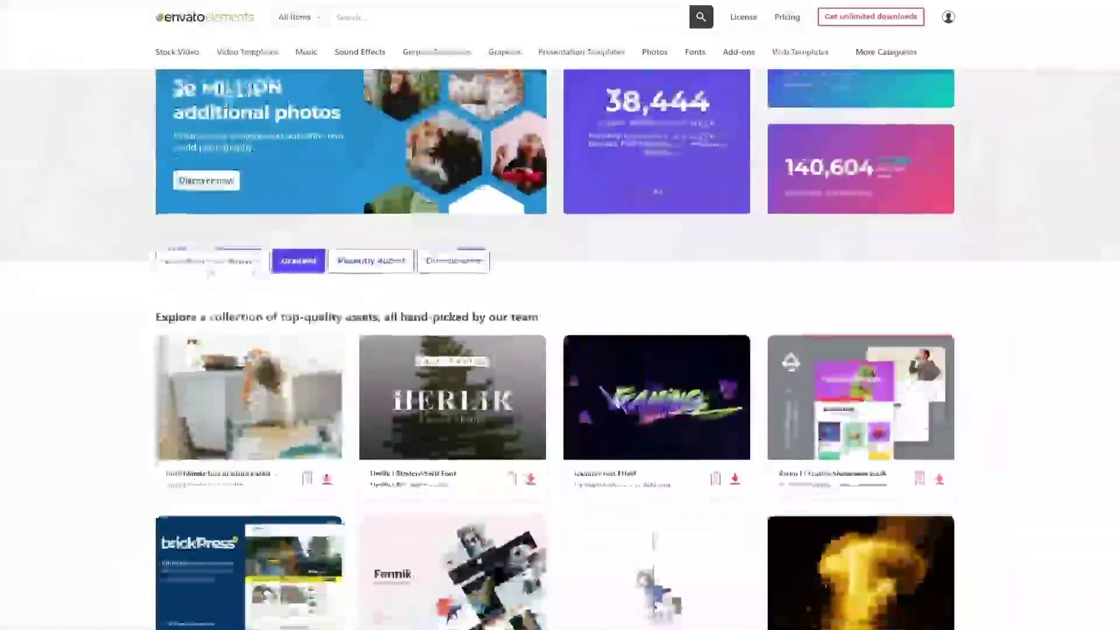
# - Browse the featured assets and graphics collections on Envato Elements
pyautogui.scroll(-6, 560, 350)
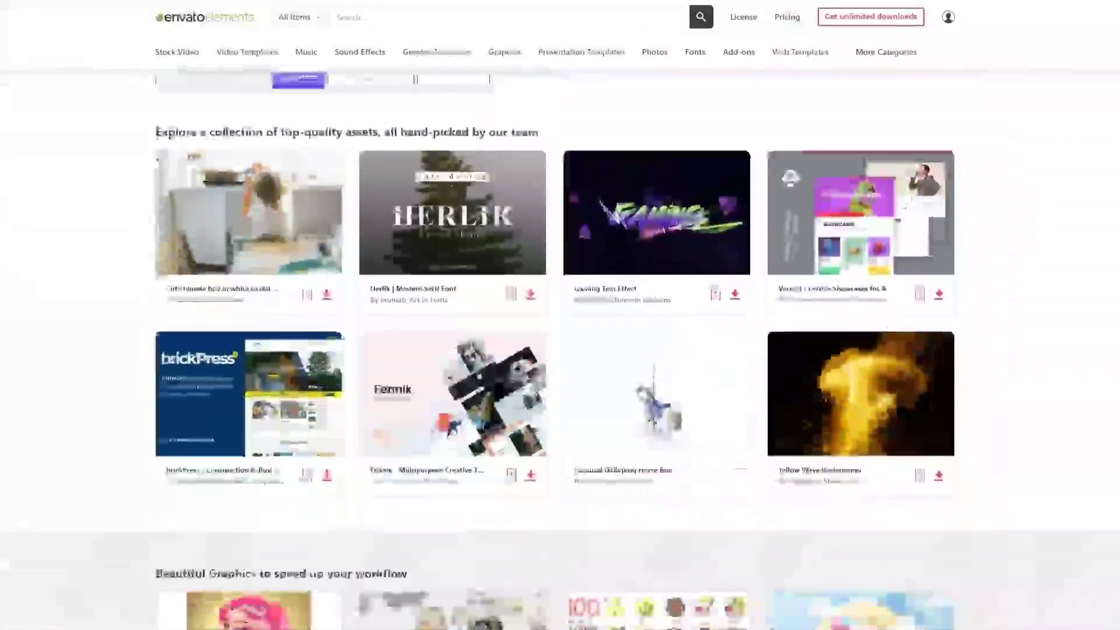
pyautogui.scroll(-10, 560, 350)
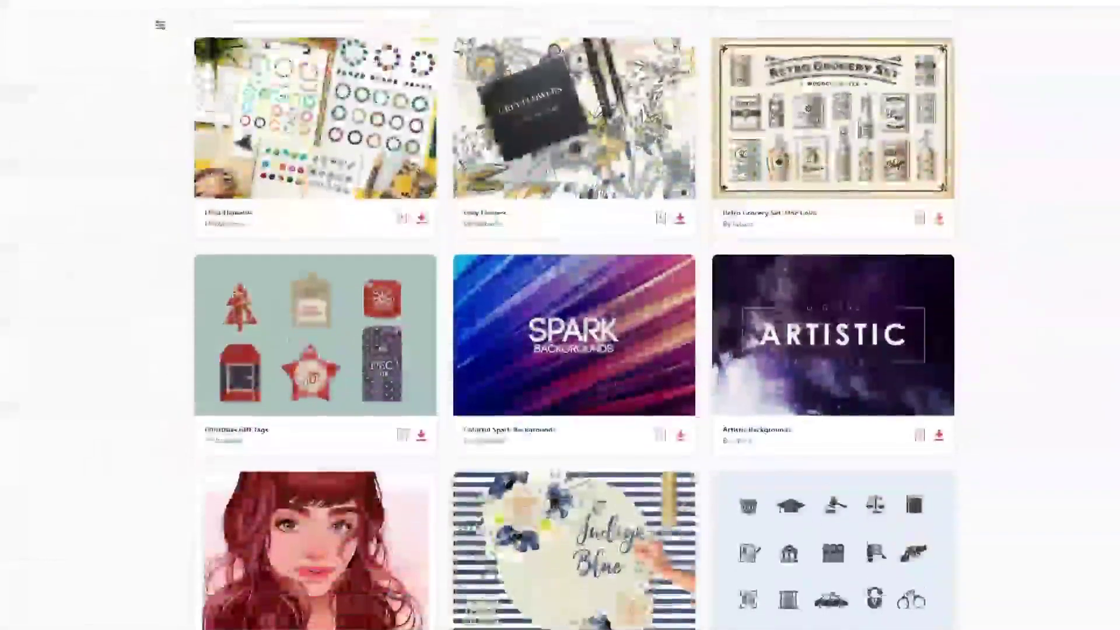
pyautogui.scroll(-12, 560, 315)
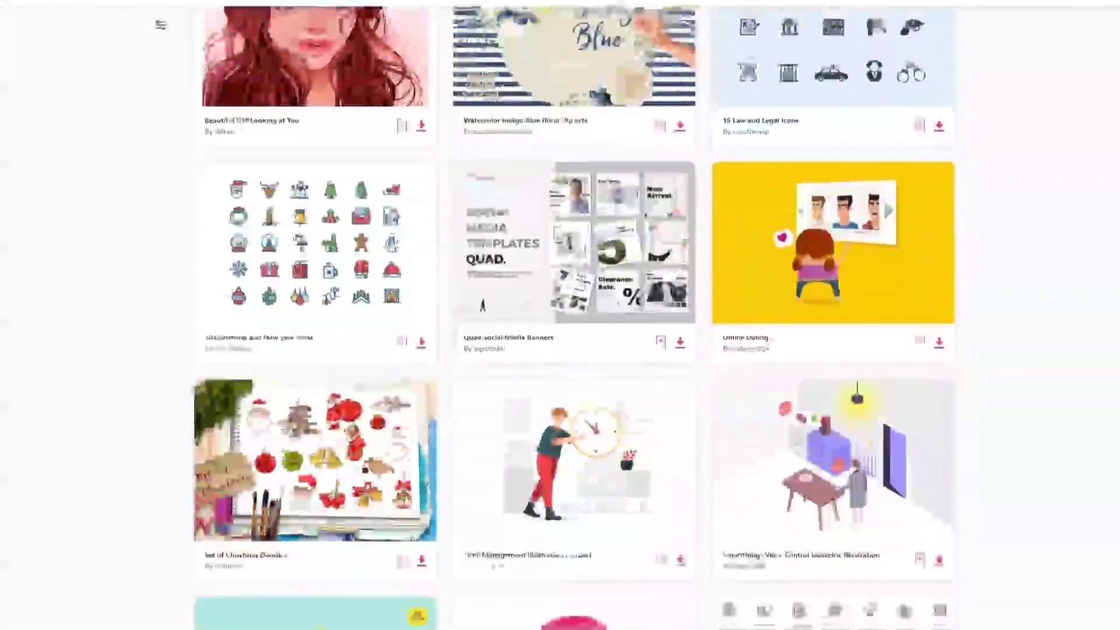
pyautogui.scroll(-12, 560, 315)
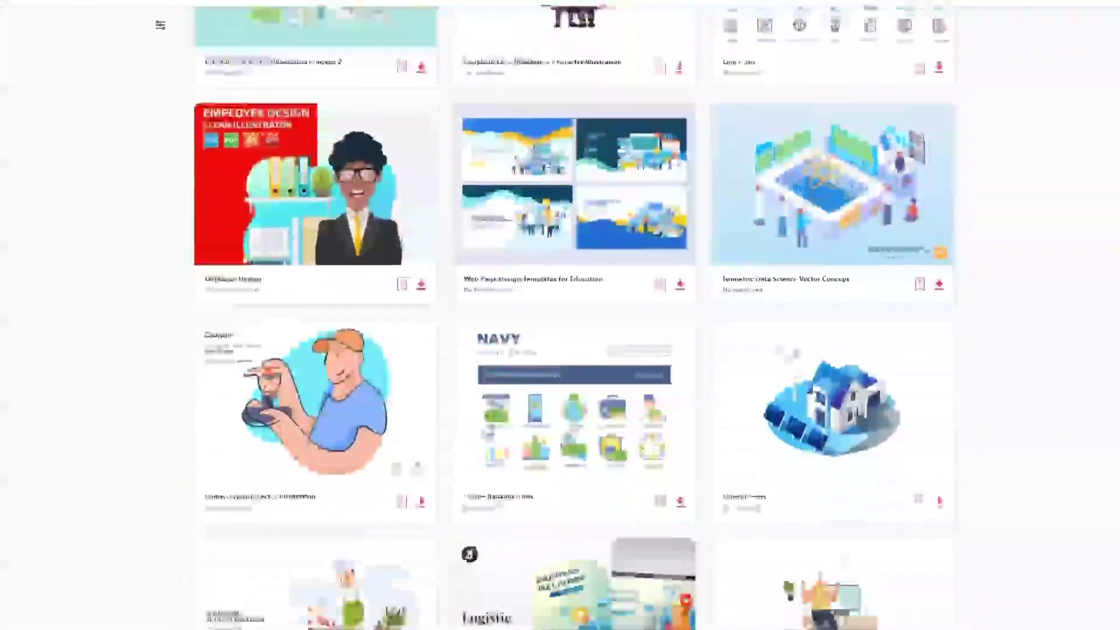
pyautogui.scroll(-4, 560, 315)
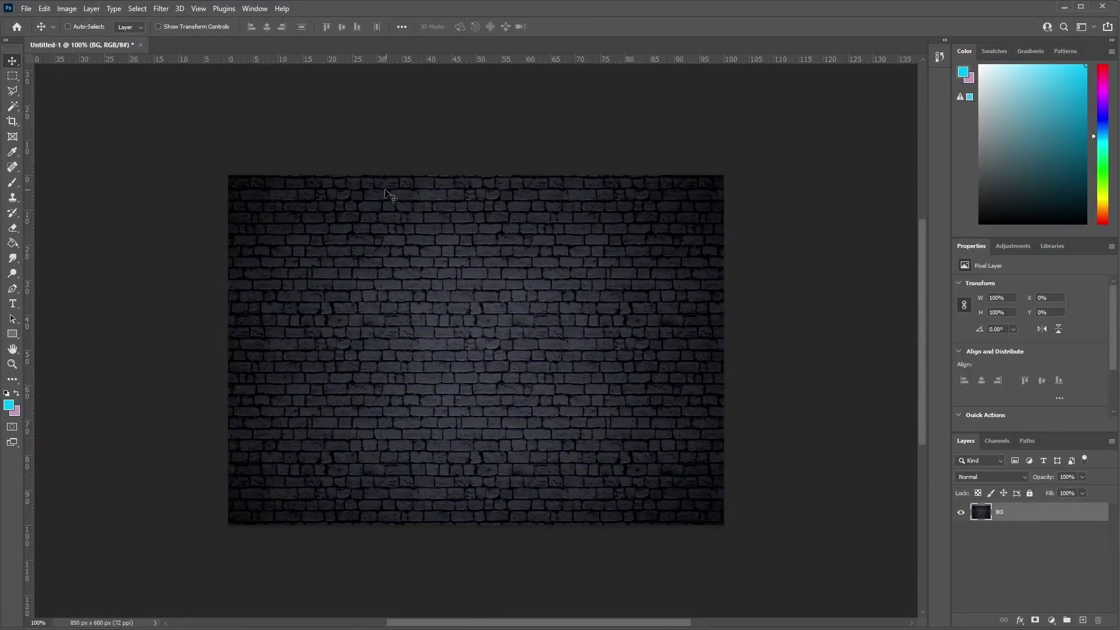
# - Check the pixel dimensions and resolution of the brick wall document
pyautogui.click(68, 8)
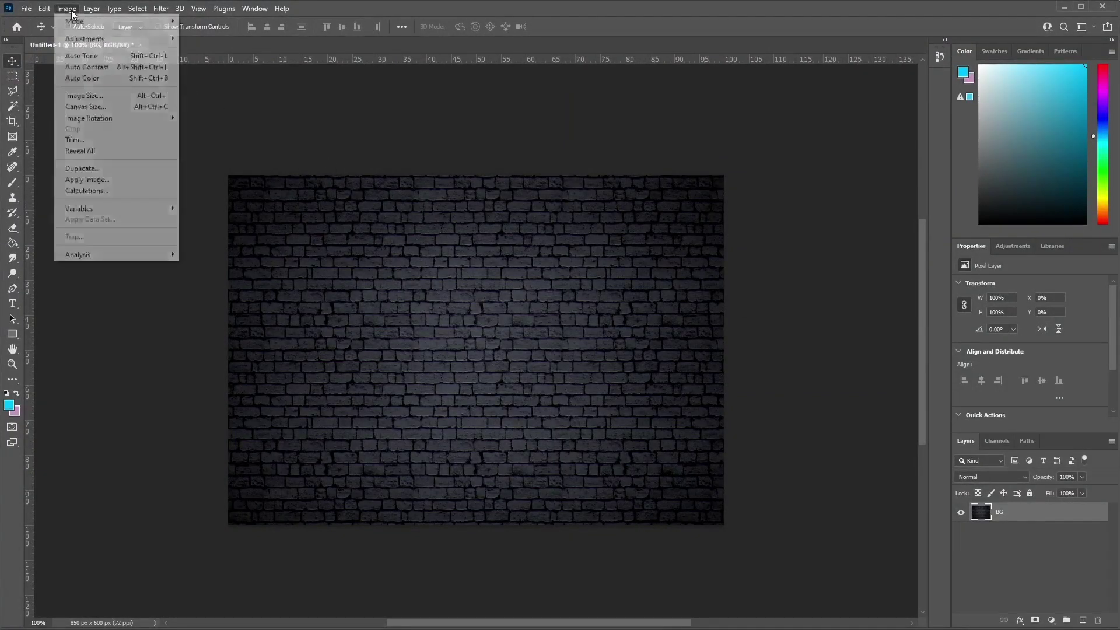
pyautogui.click(148, 97)
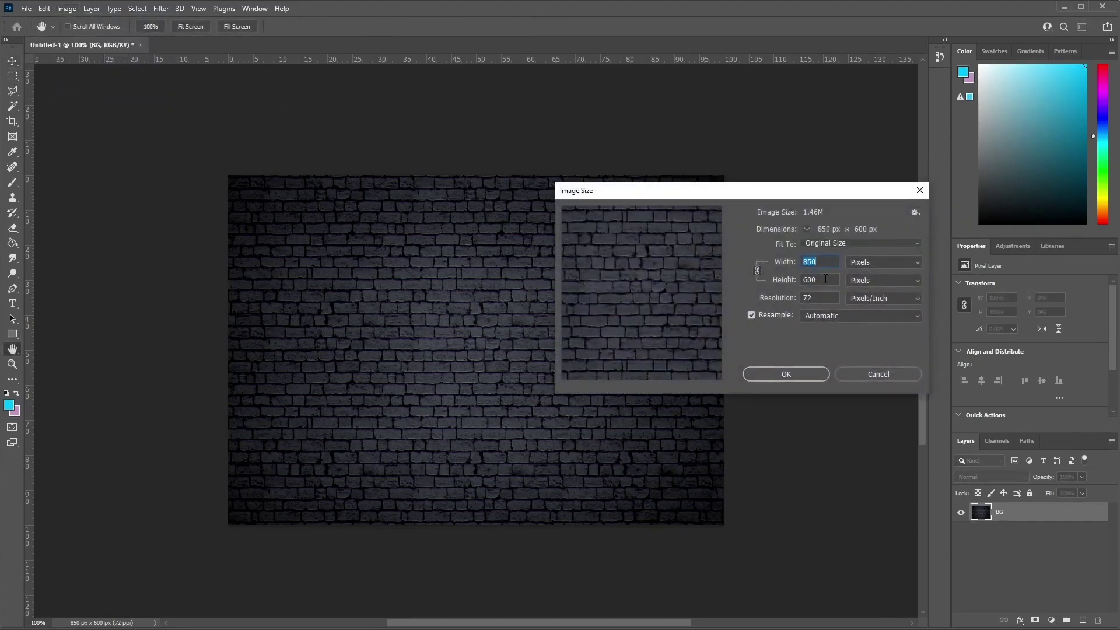
pyautogui.click(796, 373)
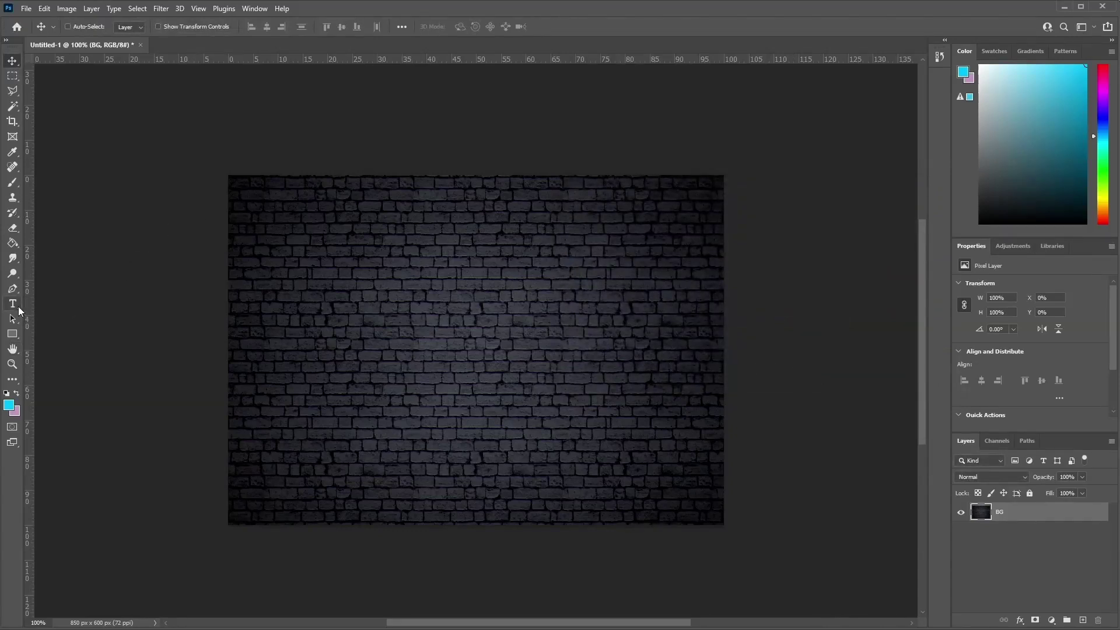
# - Add a placeholder text layer in 354 pt Cardinal over the brick wall, positioned at about X 43 px, Y 93 px
pyautogui.click(20, 311)
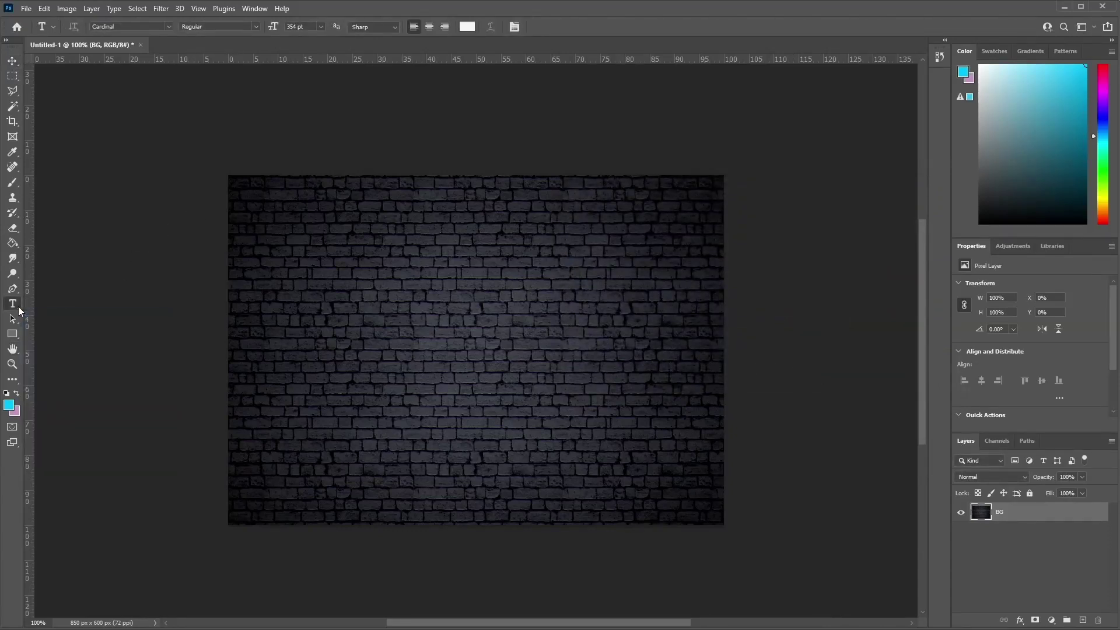
pyautogui.click(452, 328)
pyautogui.click(12, 61)
pyautogui.moveTo(610, 234); pyautogui.dragTo(412, 315)
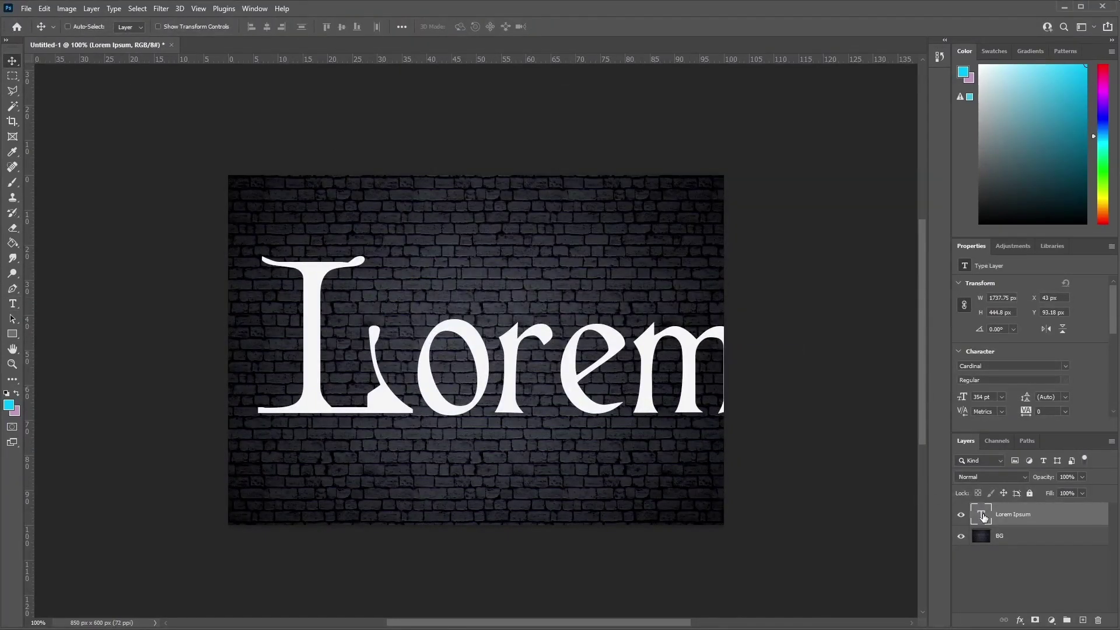
# - Replace the placeholder text with "Kalio" and move it to about X 99 px, Y 82 px on the brick wall
pyautogui.doubleClick(982, 516)
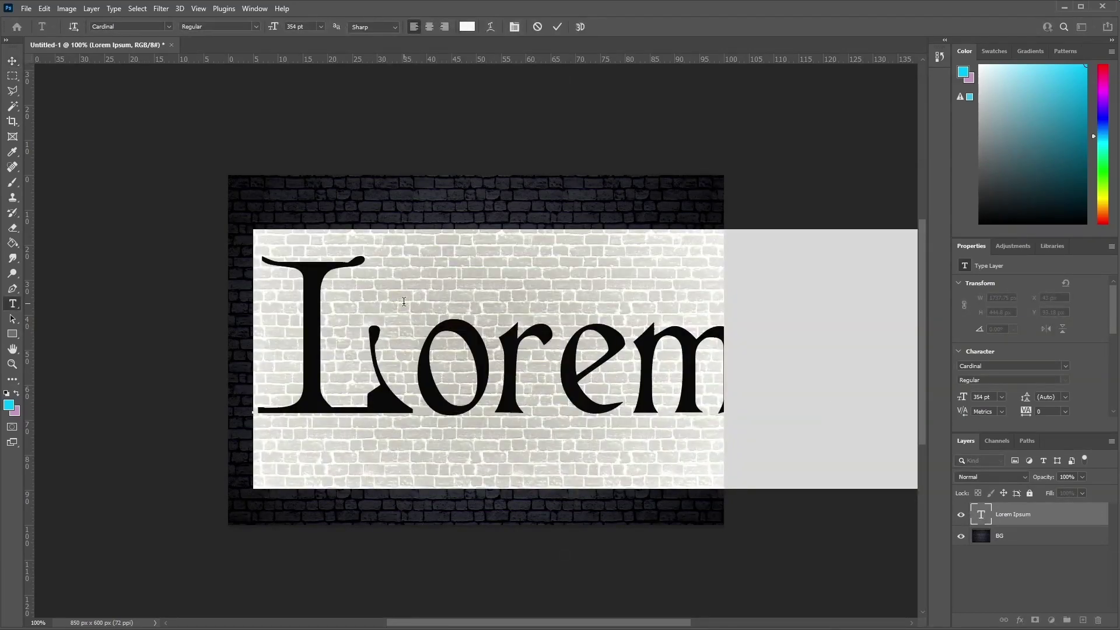
pyautogui.write('Ka')
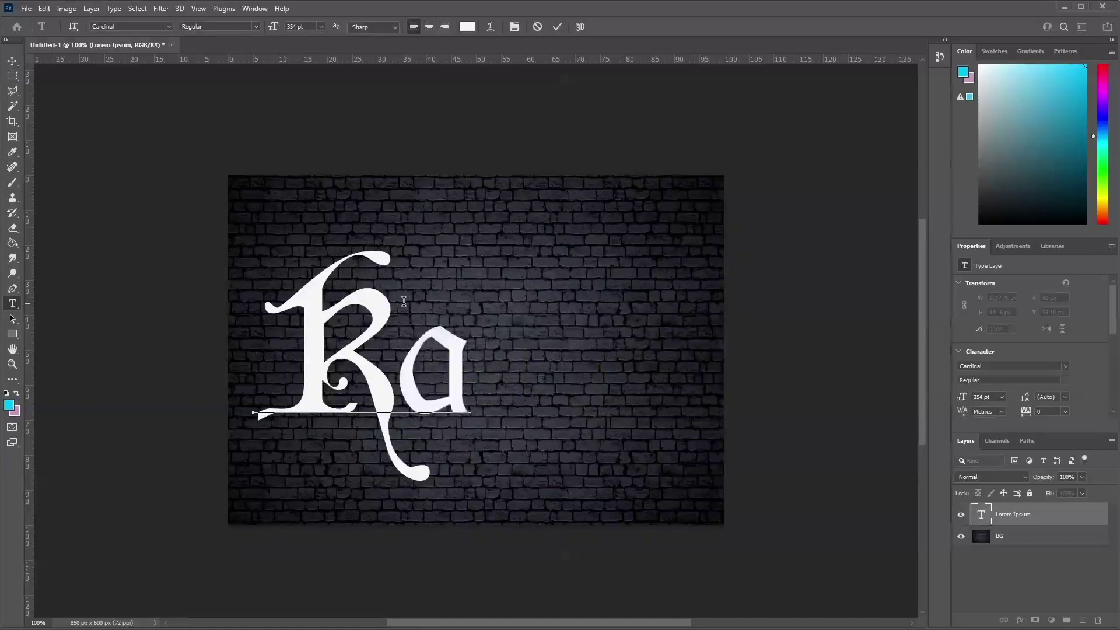
pyautogui.write('lio')
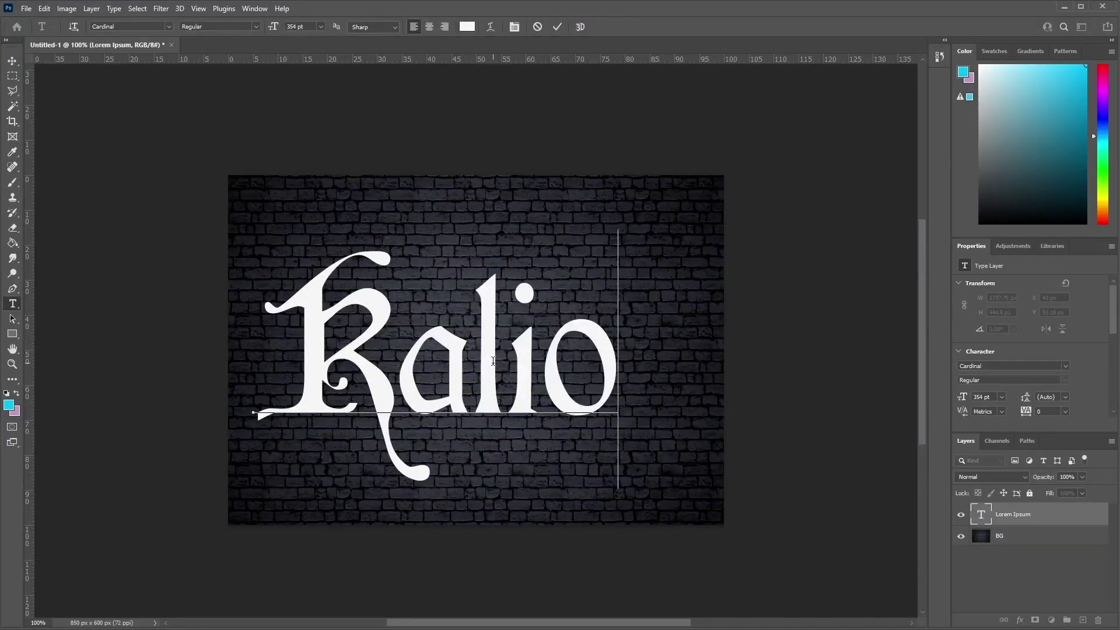
pyautogui.doubleClick(613, 352)
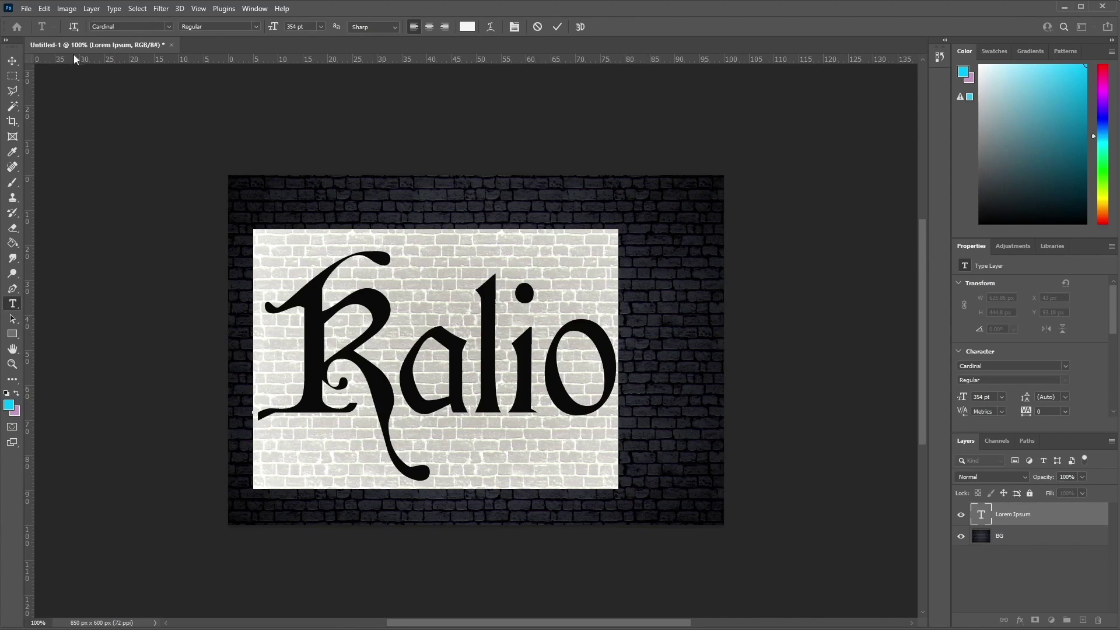
pyautogui.click(12, 61)
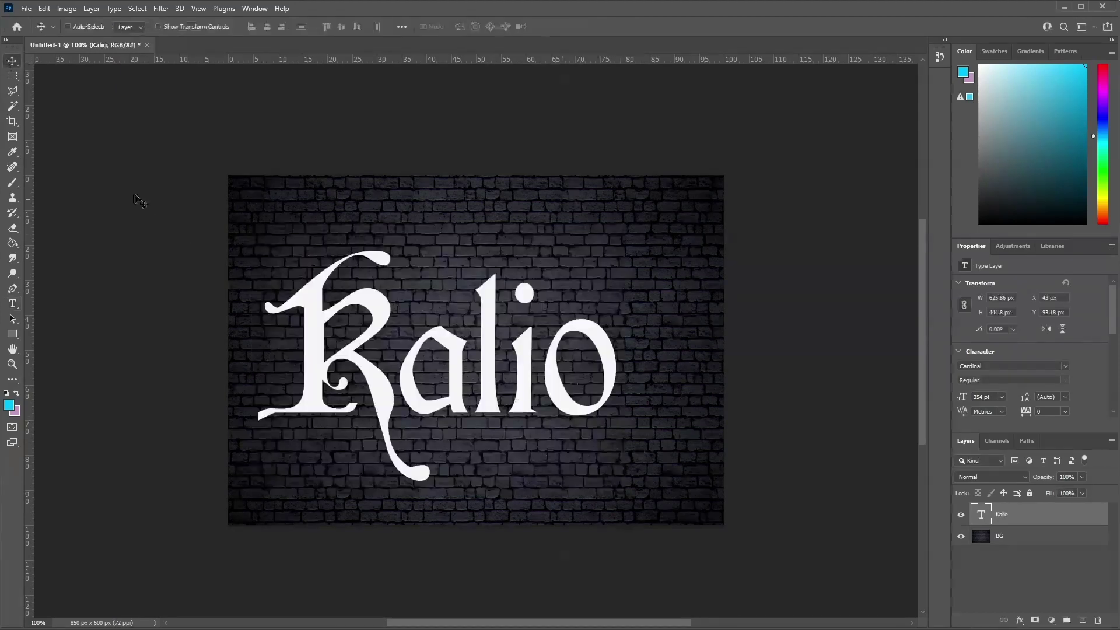
pyautogui.moveTo(585, 390); pyautogui.dragTo(611, 380)
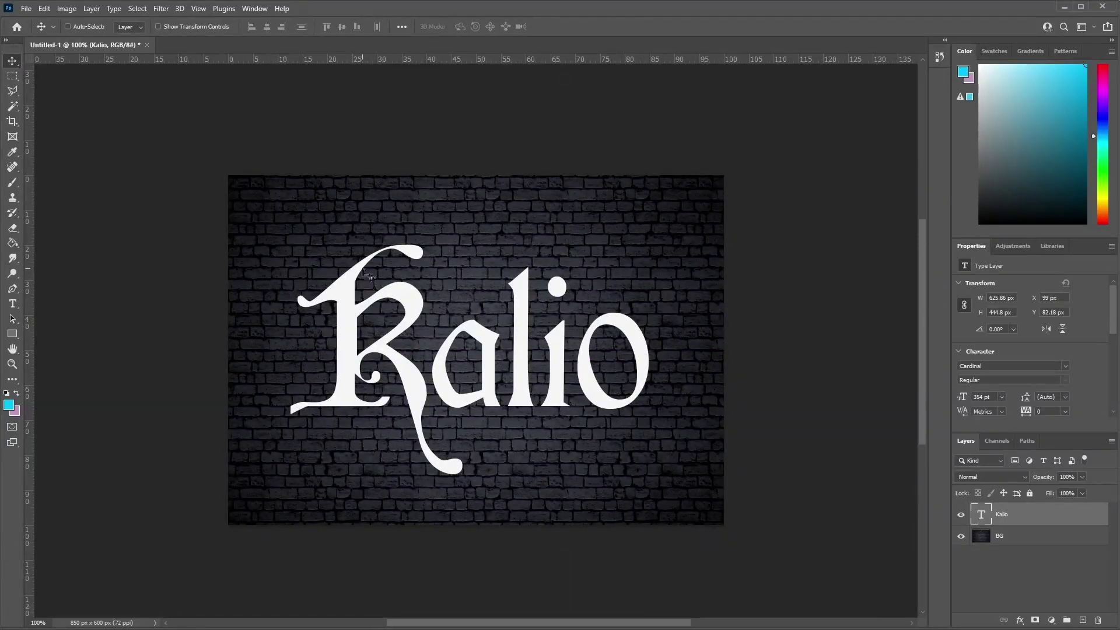
# - Add a Pattern Overlay to the Kalio text layer using the gray pattern from the dirty metal pattern group
pyautogui.rightClick(1002, 512)
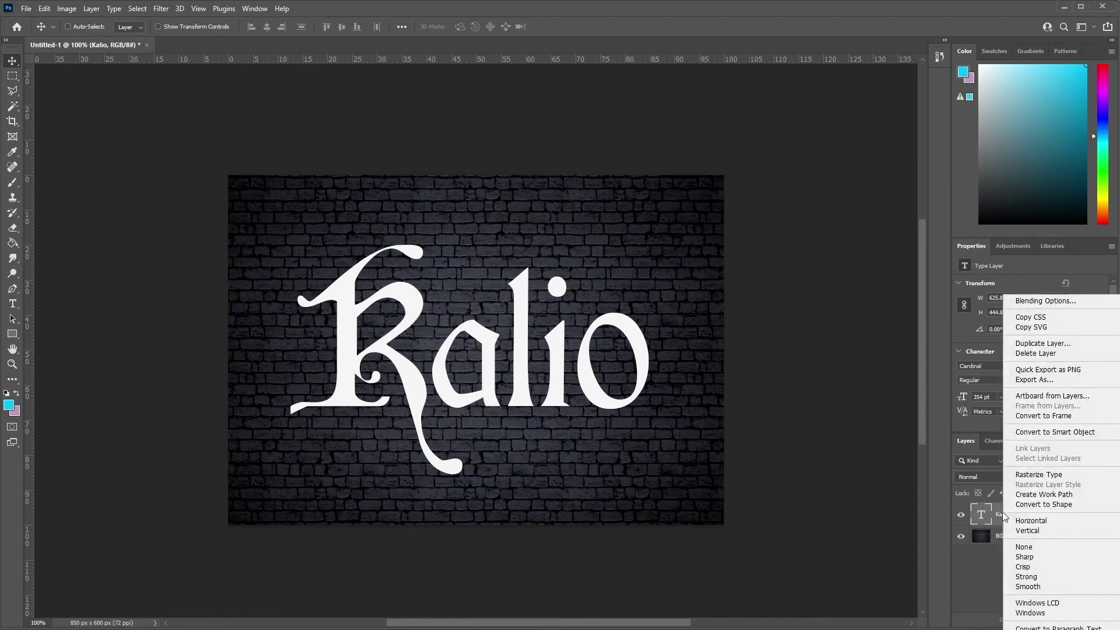
pyautogui.click(1034, 303)
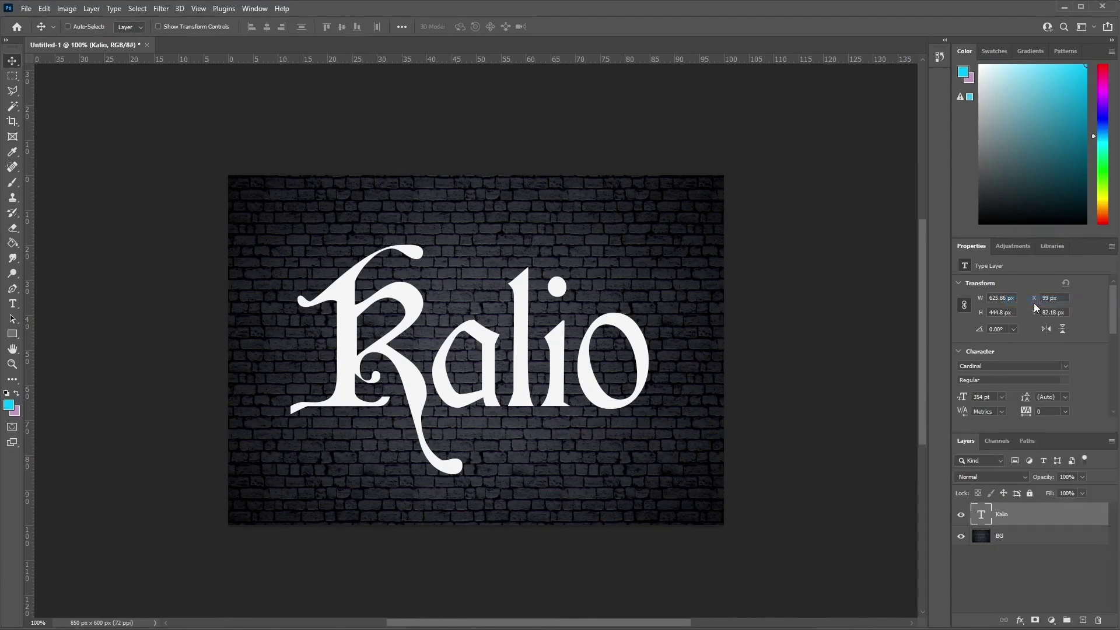
pyautogui.moveTo(610, 211); pyautogui.dragTo(556, 155)
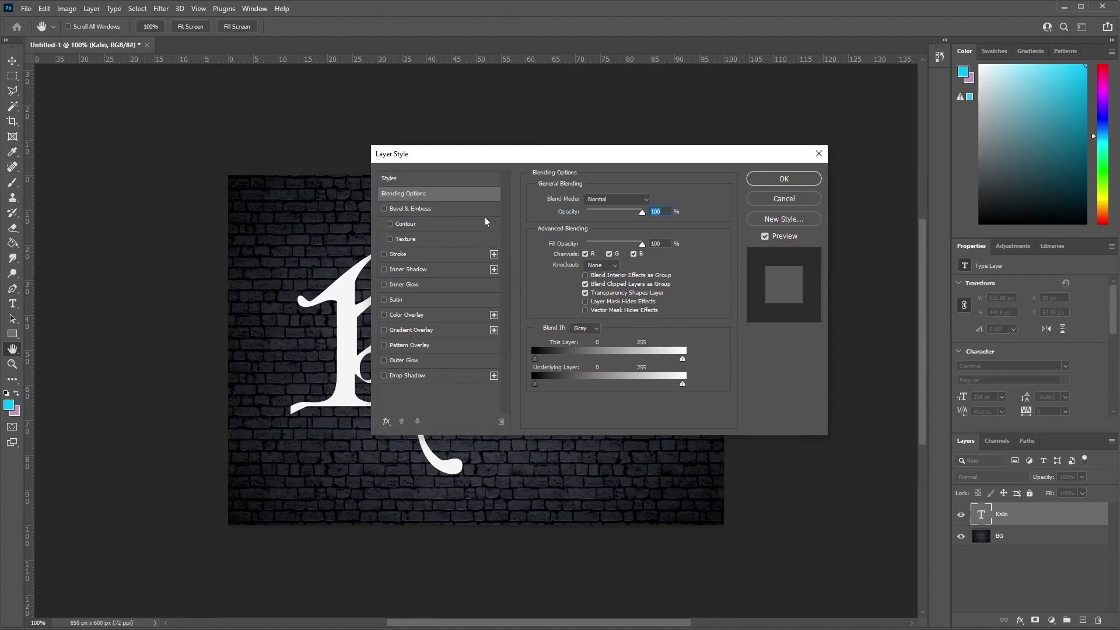
pyautogui.click(422, 344)
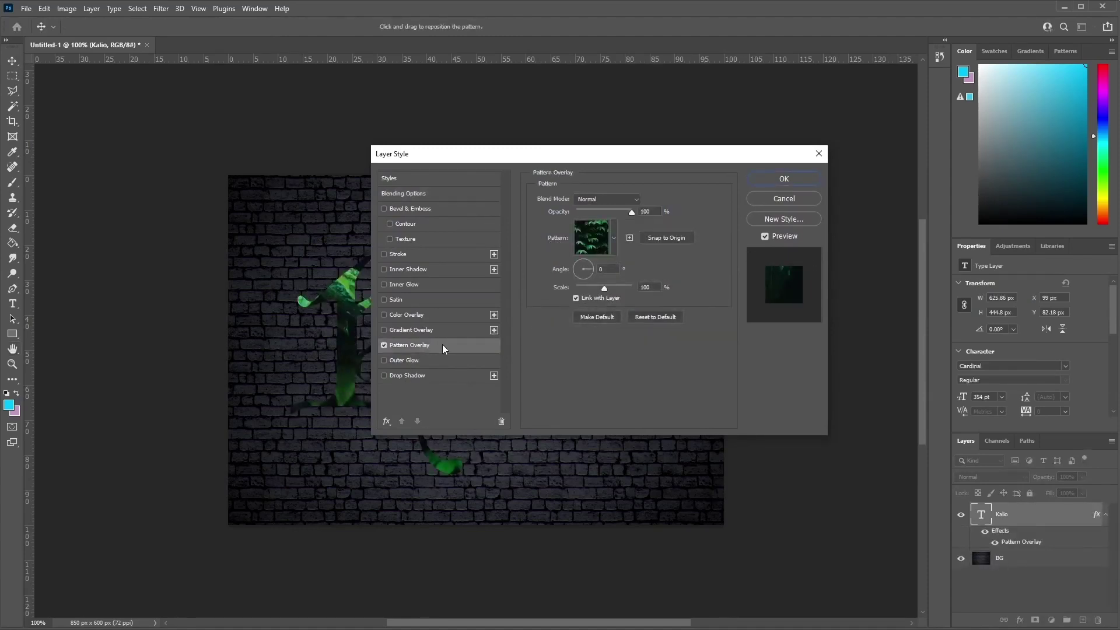
pyautogui.click(615, 237)
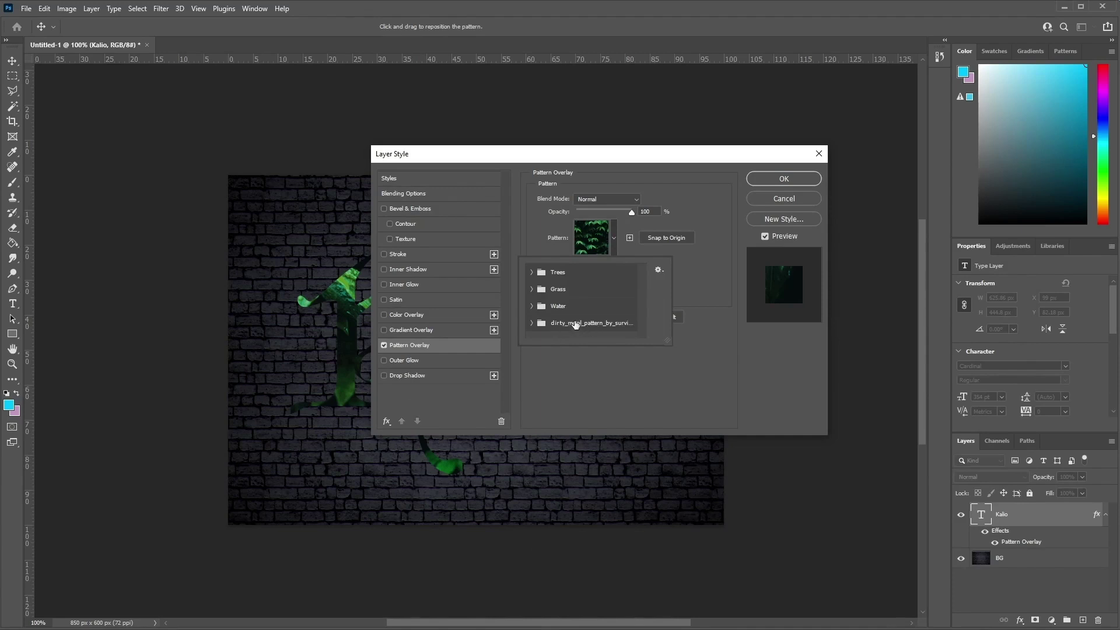
pyautogui.click(531, 323)
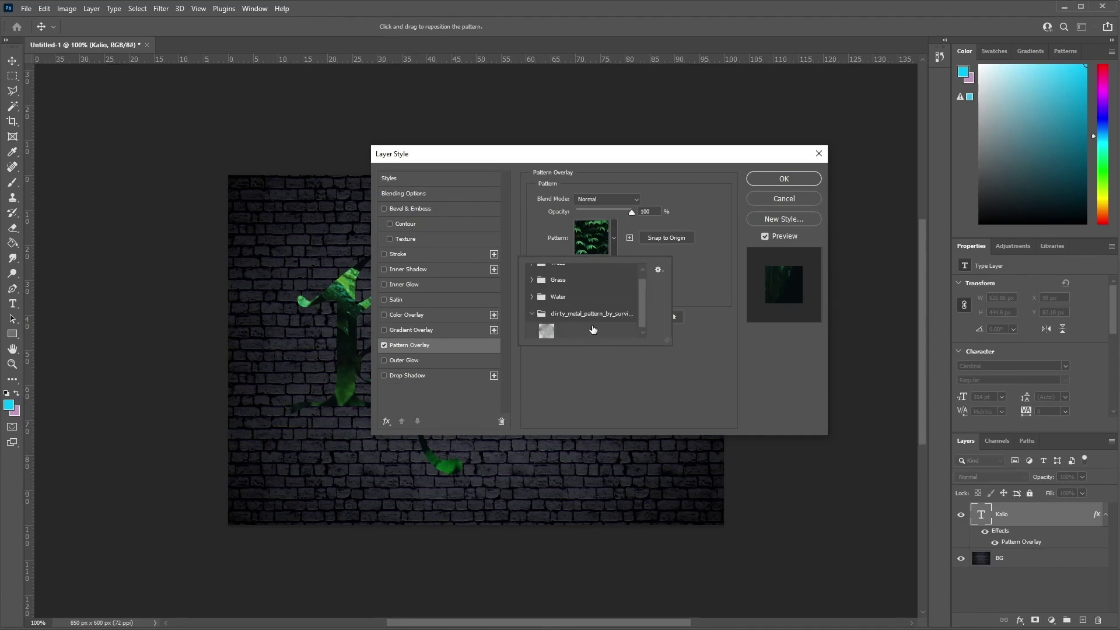
pyautogui.click(545, 329)
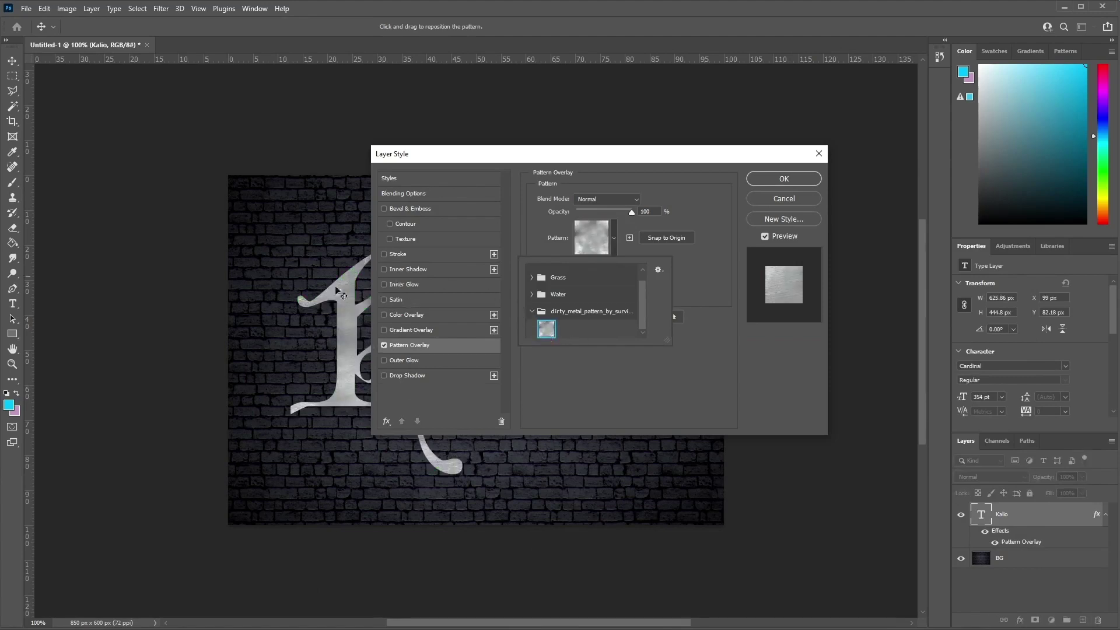
# - Uncover the text behind the Layer Style dialog and set the Pattern Overlay scale to 50%
pyautogui.moveTo(471, 155); pyautogui.dragTo(652, 155)
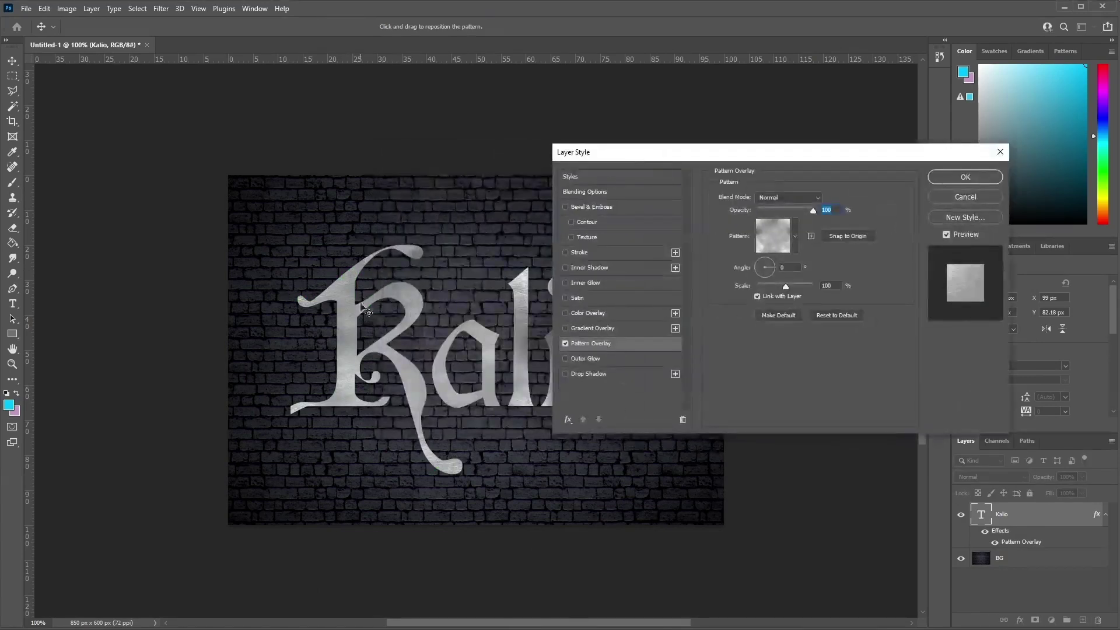
pyautogui.moveTo(750, 158); pyautogui.dragTo(777, 82)
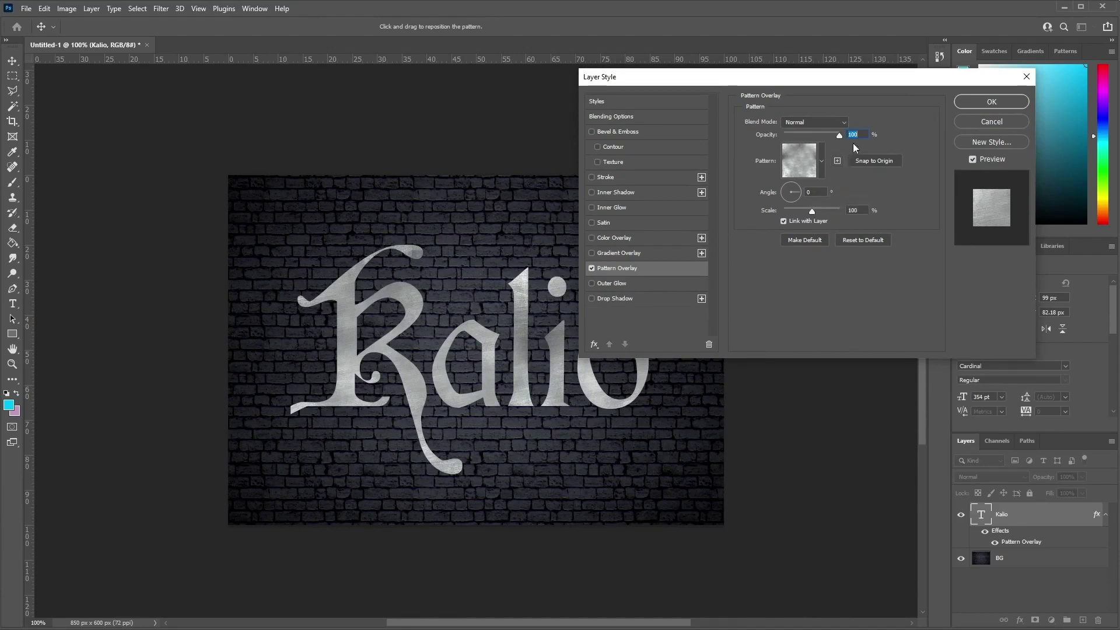
pyautogui.click(838, 209)
pyautogui.write('50')
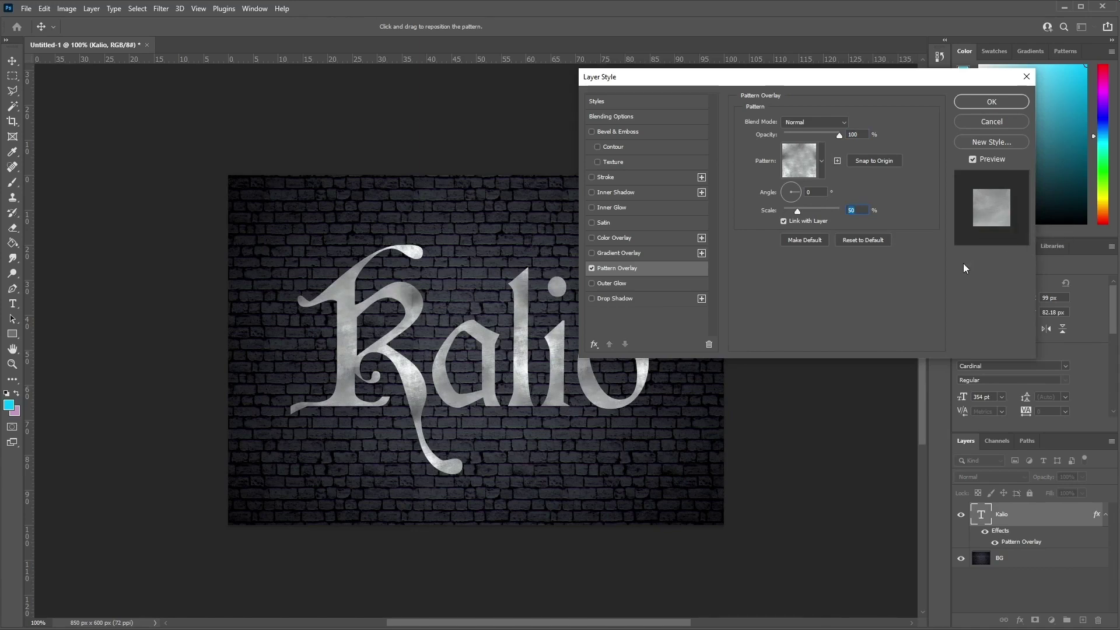
# - Add an Inner Bevel with the Chisel Hard technique to the text, with depth 480% and size 24 px
pyautogui.click(617, 133)
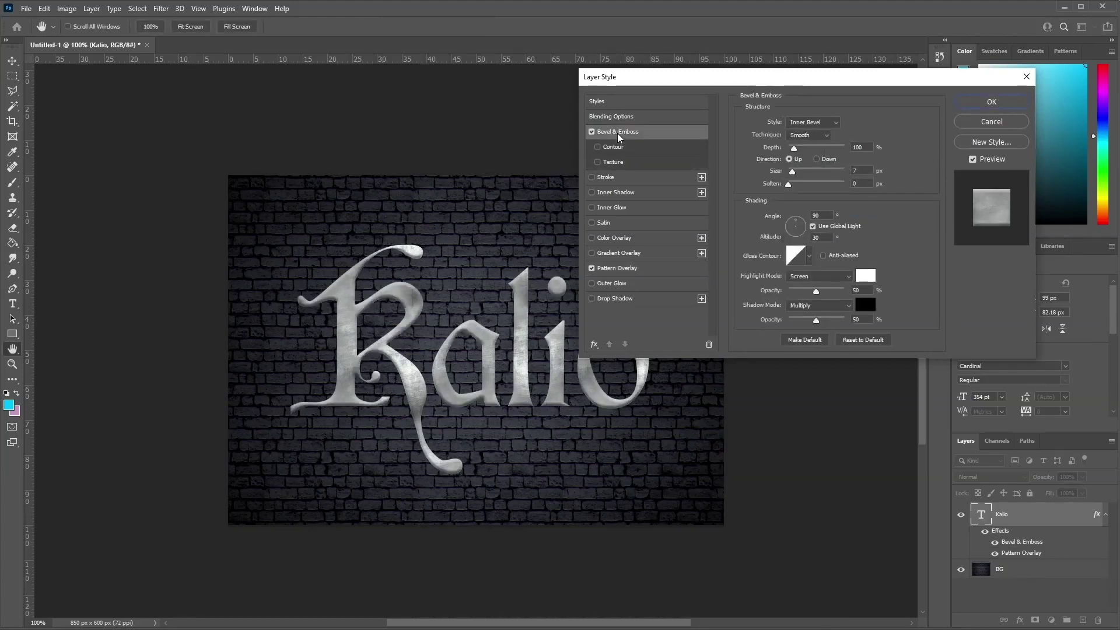
pyautogui.click(833, 127)
pyautogui.click(827, 141)
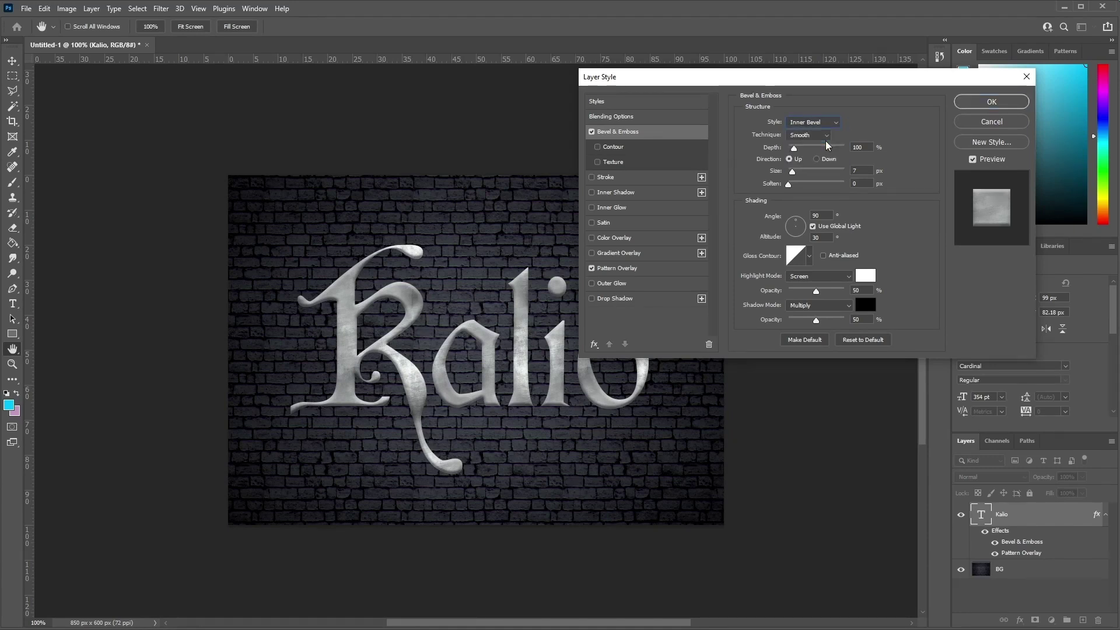
pyautogui.click(827, 137)
pyautogui.click(816, 154)
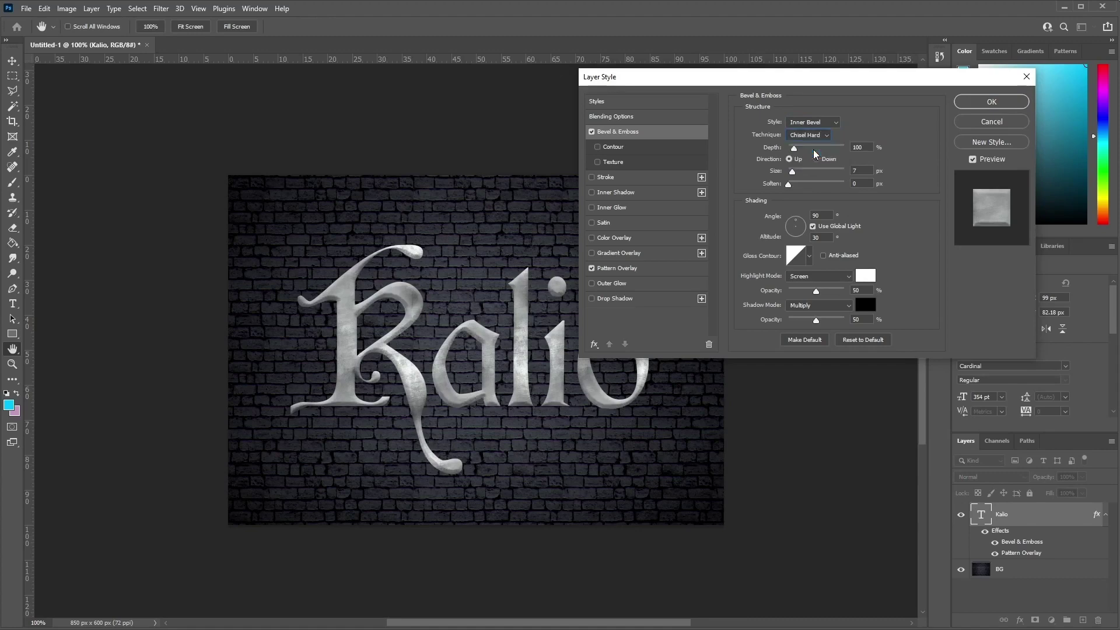
pyautogui.write('480')
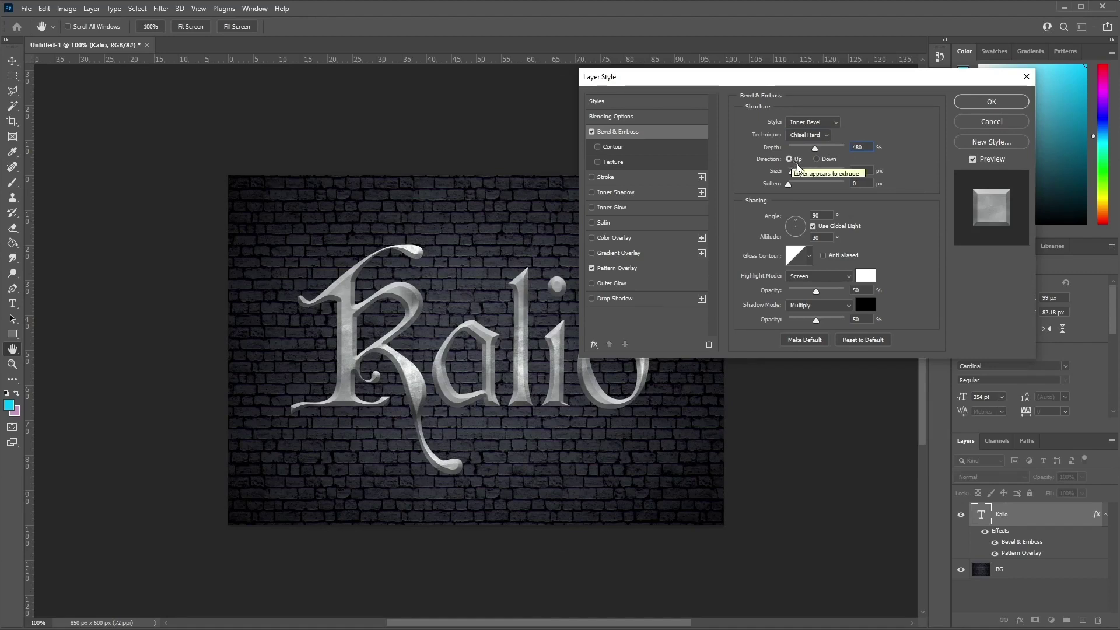
pyautogui.press('Tab')
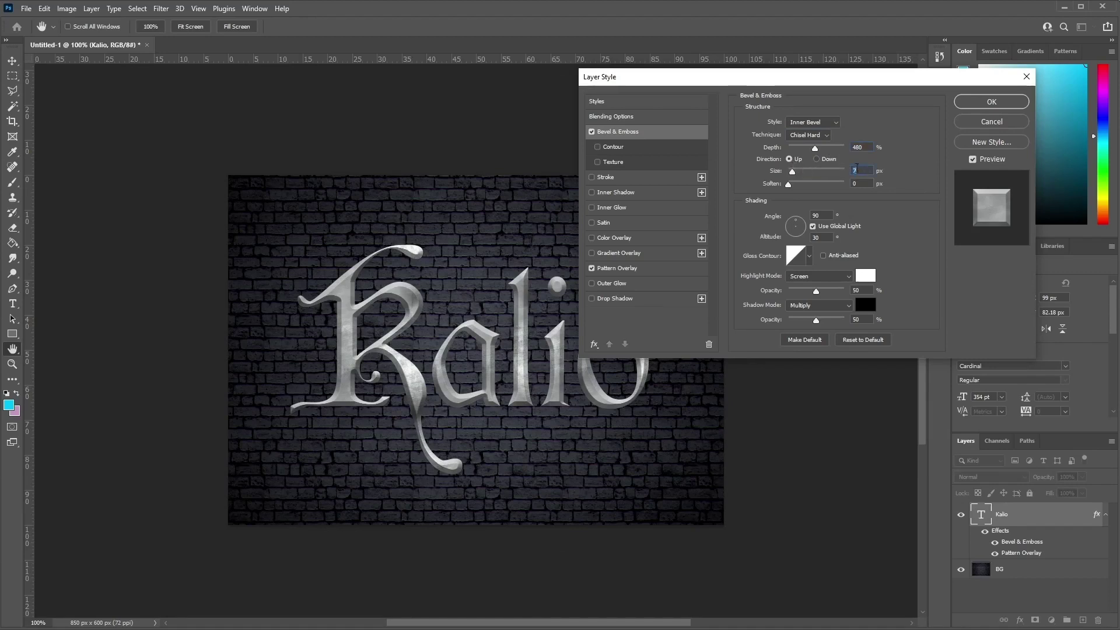
pyautogui.write('24')
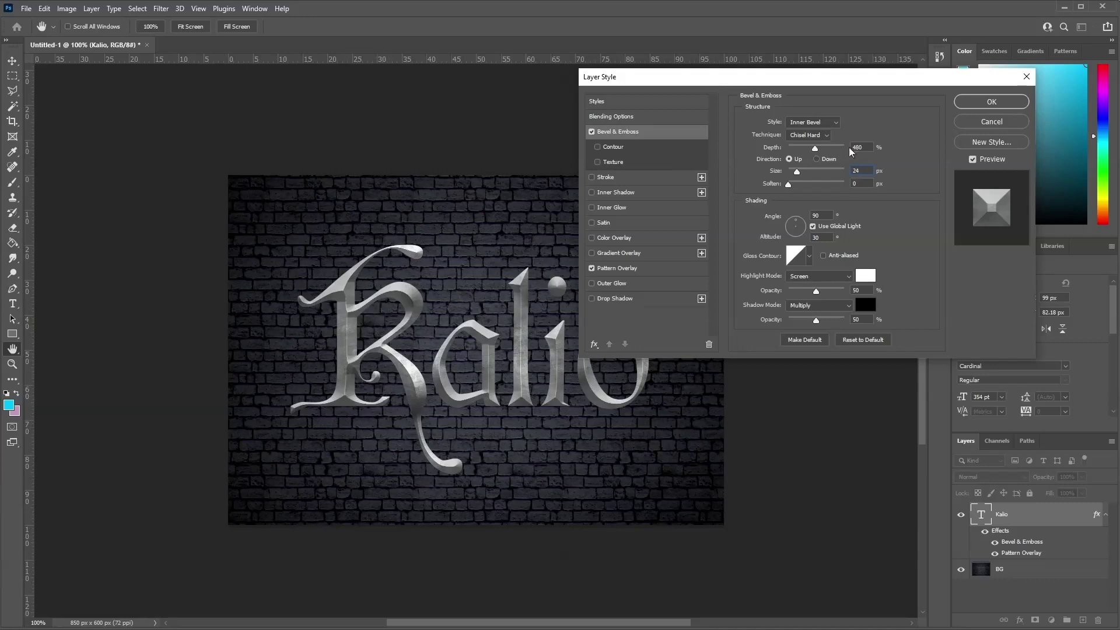
# - Turn off Use Global Light for the bevel, set angle 142° and altitude 32°, and make its gloss contour anti-aliased
pyautogui.moveTo(732, 76); pyautogui.dragTo(804, 71)
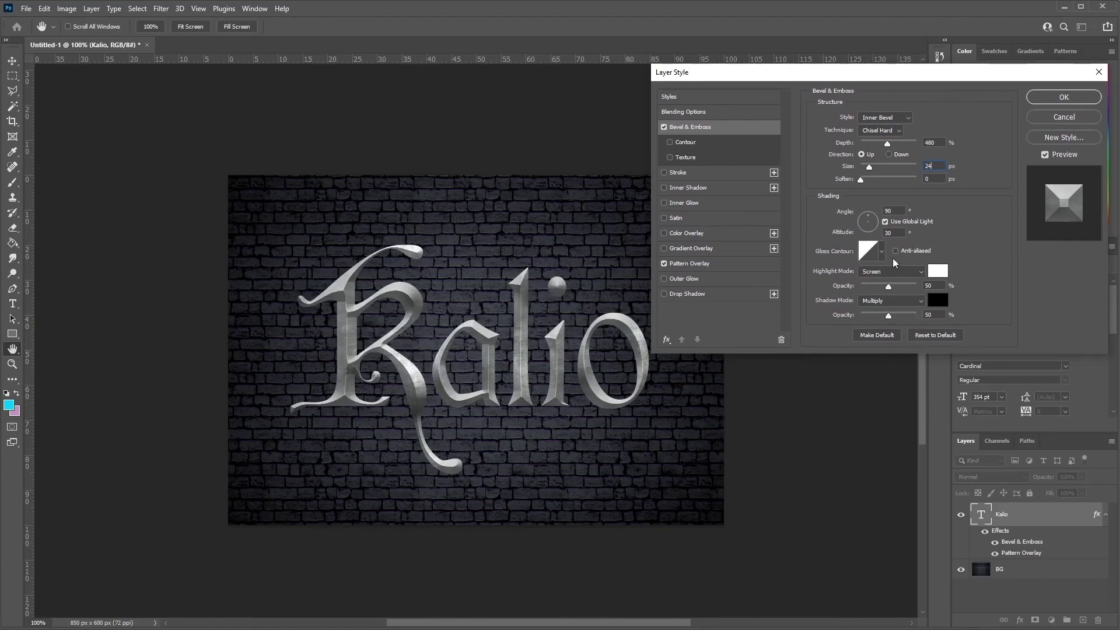
pyautogui.click(884, 224)
pyautogui.click(897, 211)
pyautogui.write('142')
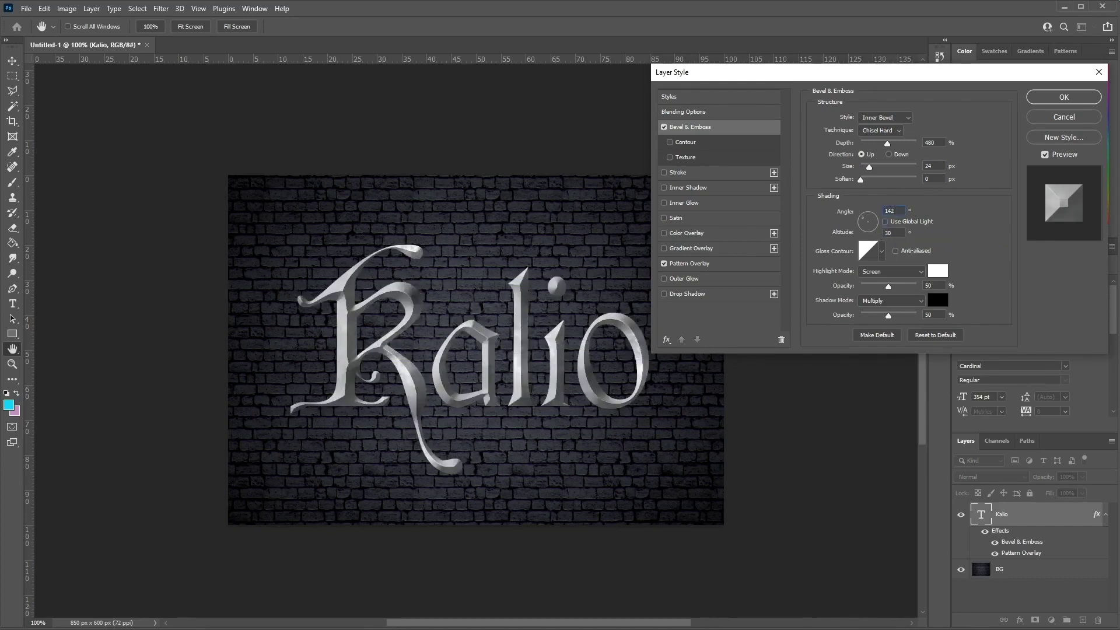
pyautogui.click(887, 233)
pyautogui.write('32')
pyautogui.click(896, 250)
# - Set the bevel's highlight mode to Color Dodge with white (ffffff) as the highlight color
pyautogui.click(915, 273)
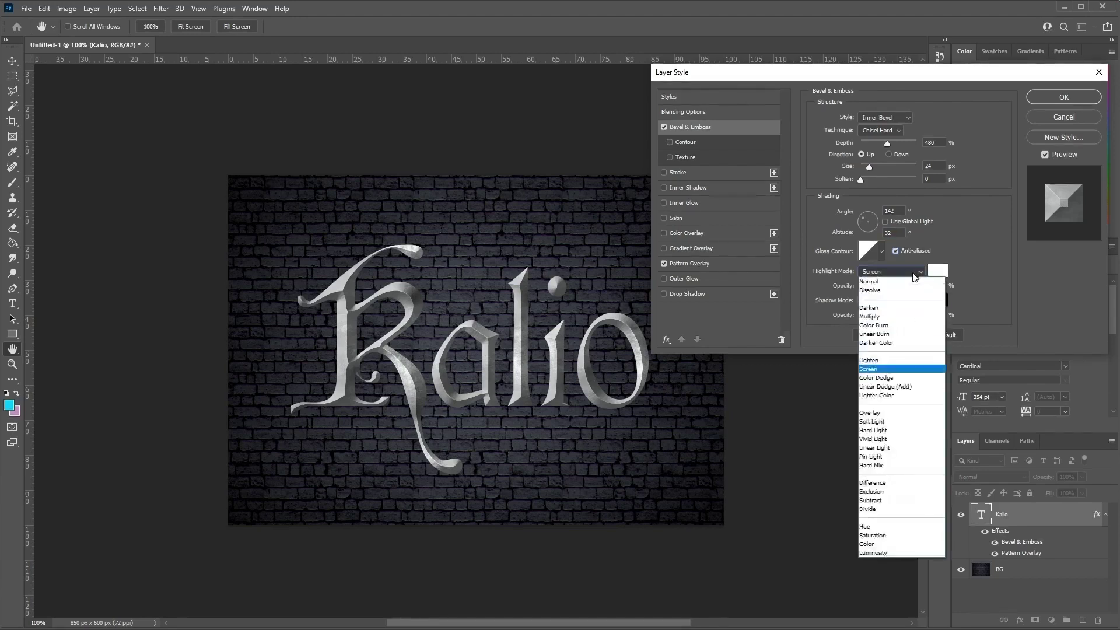
pyautogui.click(905, 377)
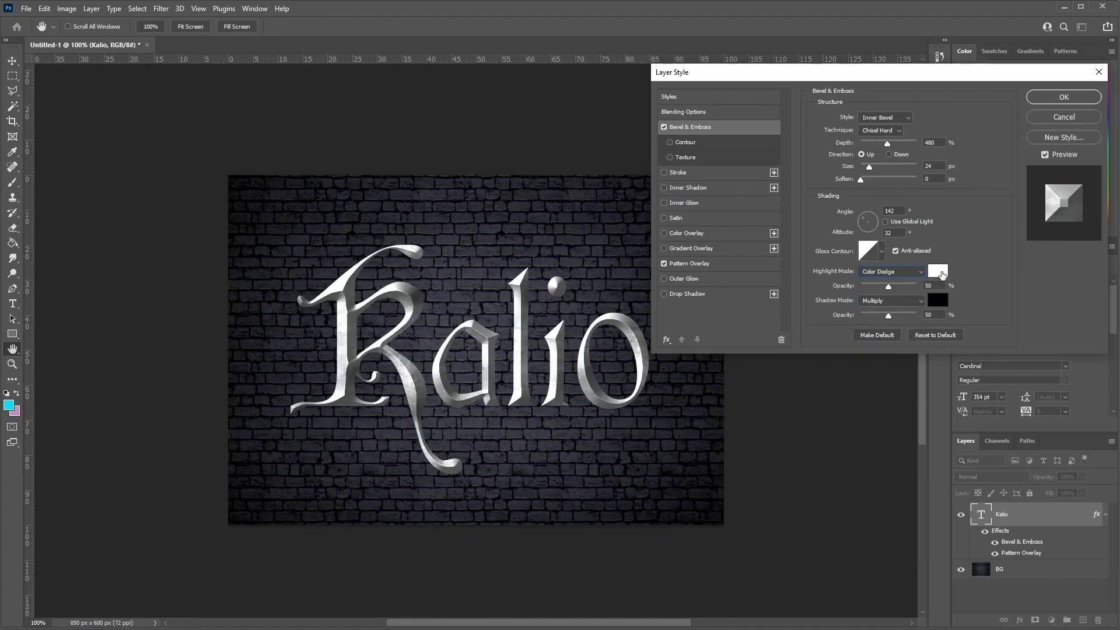
pyautogui.click(942, 274)
pyautogui.moveTo(973, 364)
pyautogui.mouseDown()
pyautogui.moveTo(888, 365)
pyautogui.moveTo(869, 399)
pyautogui.moveTo(712, 357)
pyautogui.mouseUp()
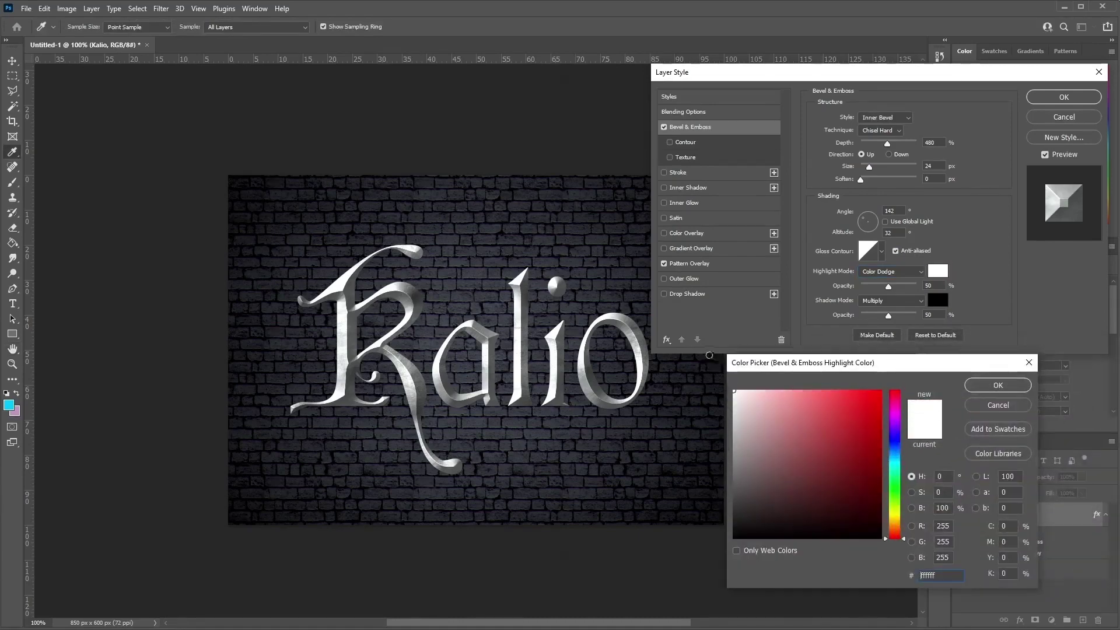
pyautogui.click(998, 385)
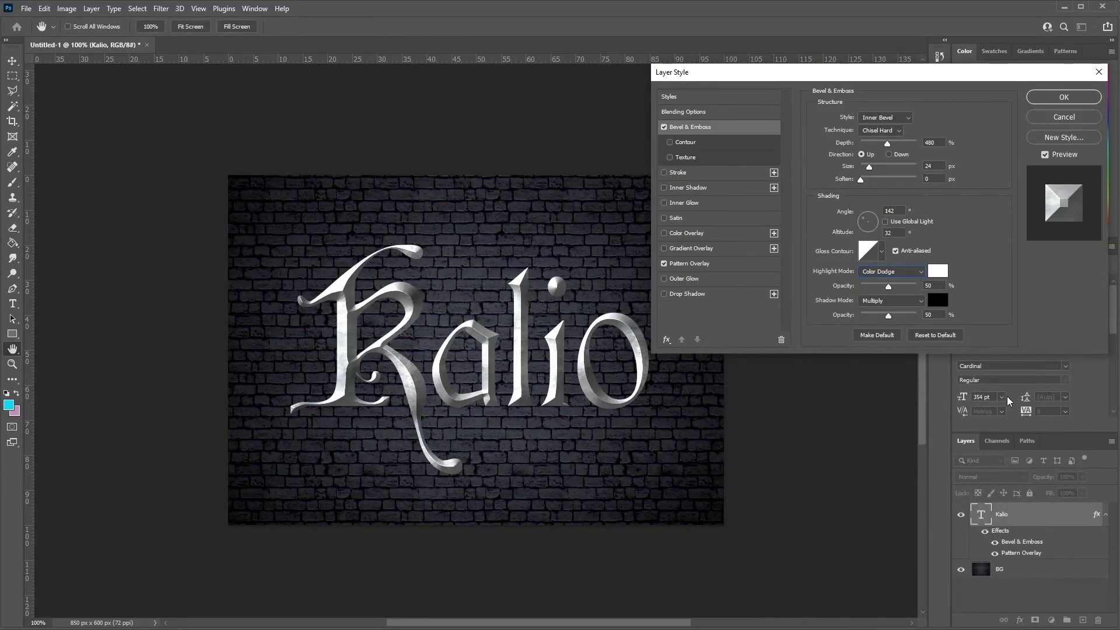
# - Set the bevel's shadow mode to Hard Light with black (000000) as the shadow color
pyautogui.click(875, 301)
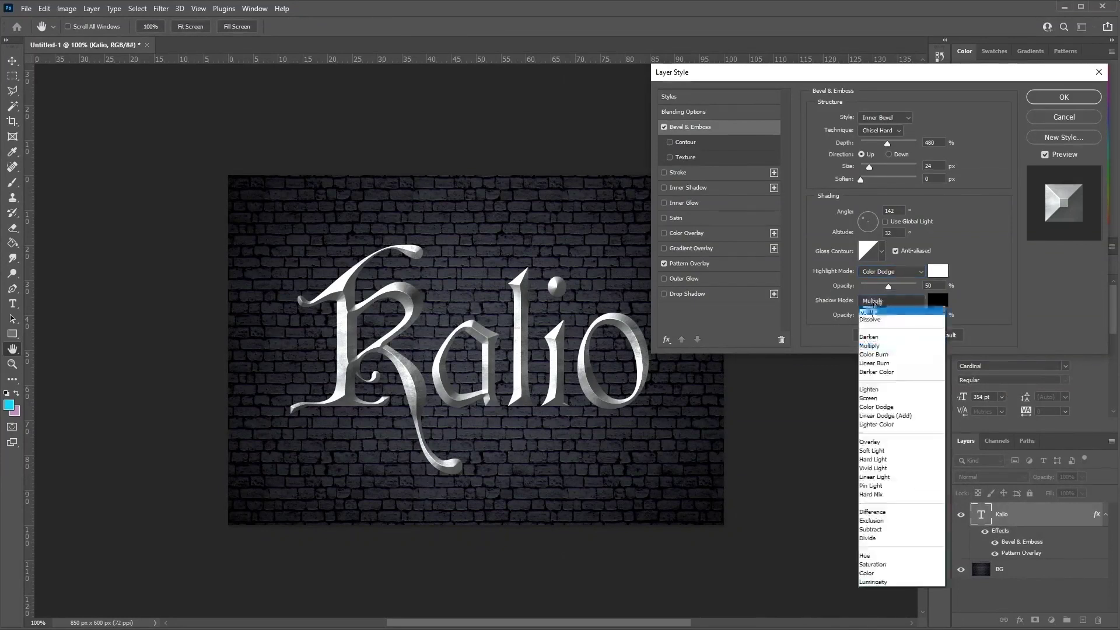
pyautogui.click(906, 462)
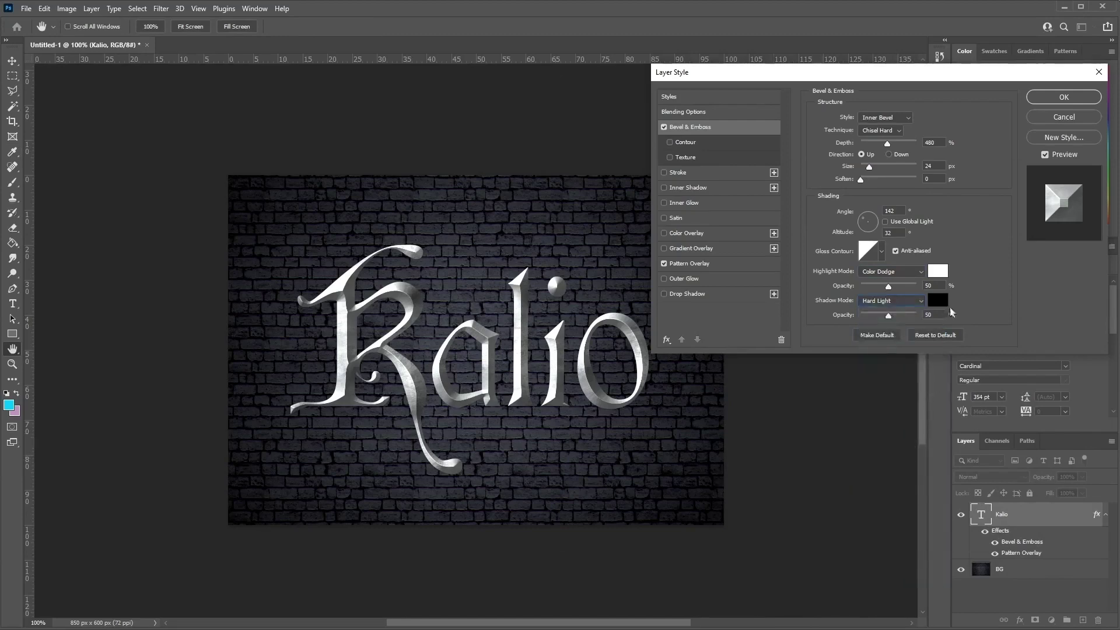
pyautogui.click(939, 301)
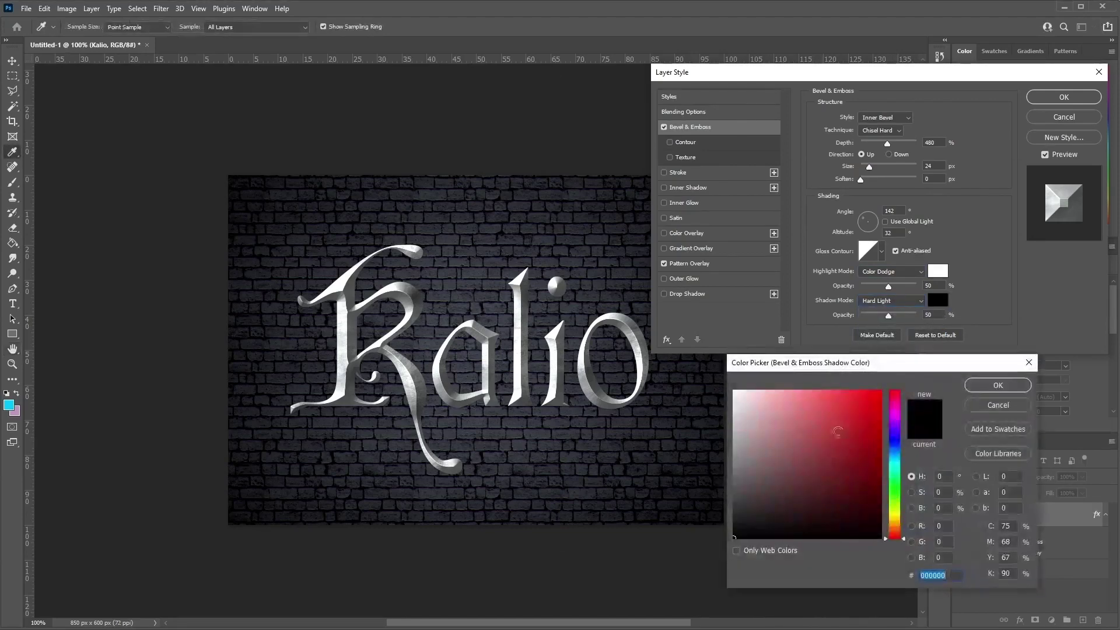
pyautogui.click(977, 385)
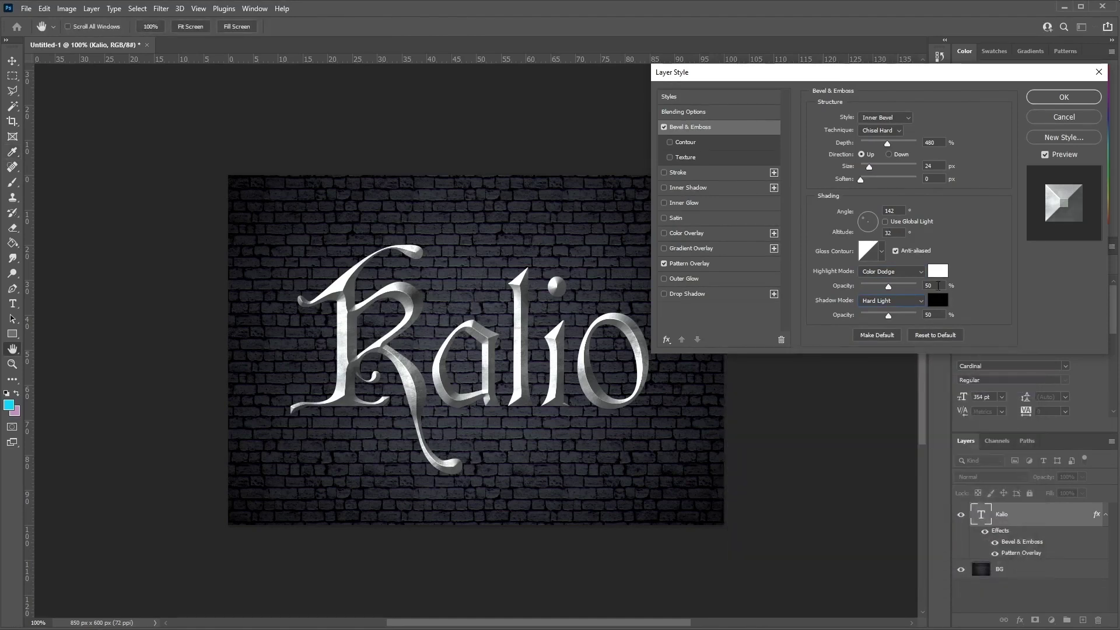
# - Set the bevel's highlight opacity to 85% and its shadow opacity to 61%
pyautogui.doubleClick(937, 285)
pyautogui.write('85')
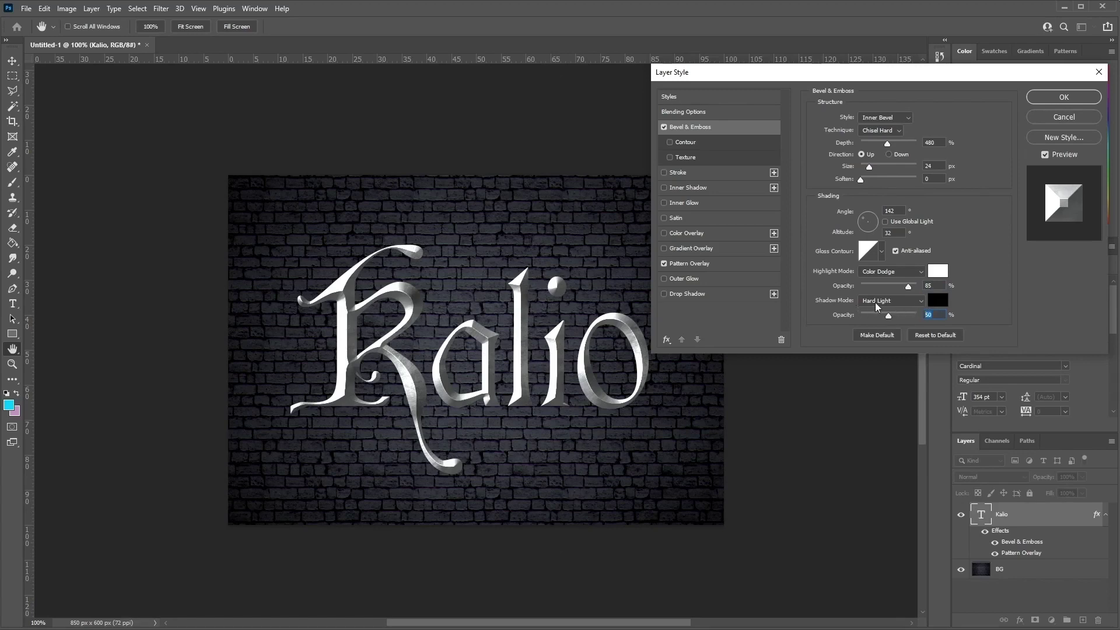
pyautogui.write('61')
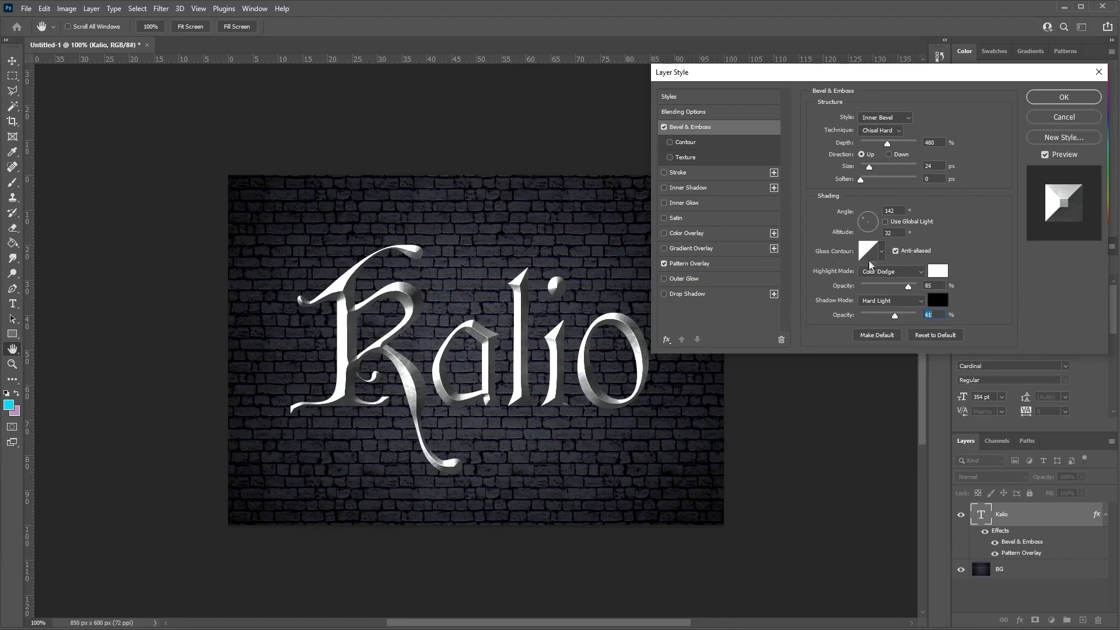
pyautogui.click(867, 251)
pyautogui.click(840, 196)
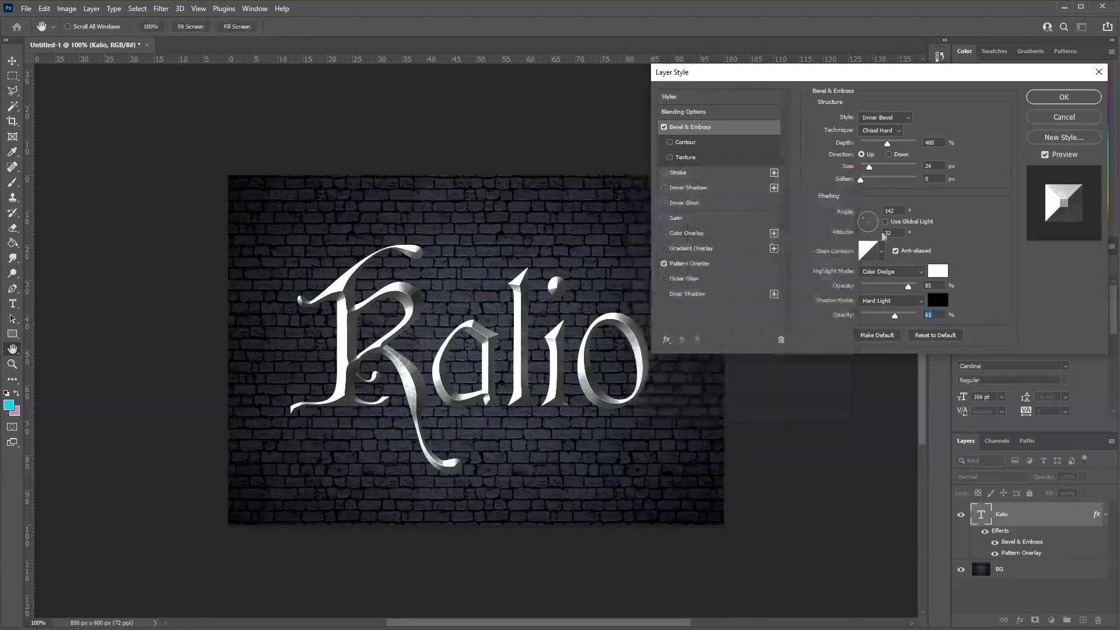
pyautogui.click(881, 251)
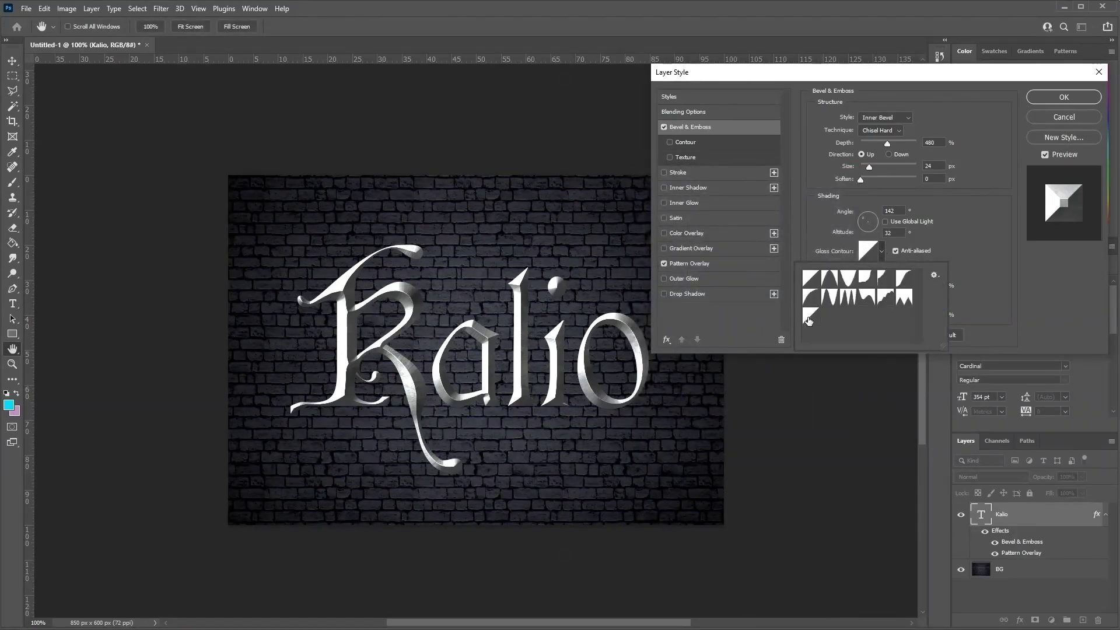
pyautogui.click(962, 239)
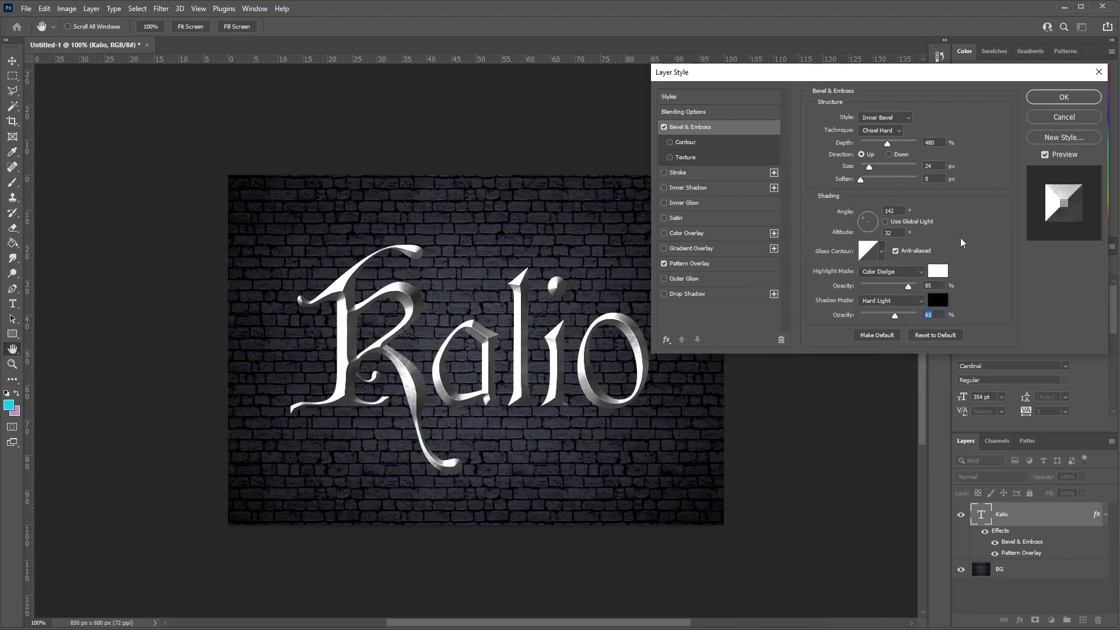
# - Open the bevel's gloss contour for editing and add a curve point at input 18%, output 42%
pyautogui.click(864, 254)
pyautogui.moveTo(745, 178); pyautogui.dragTo(850, 216)
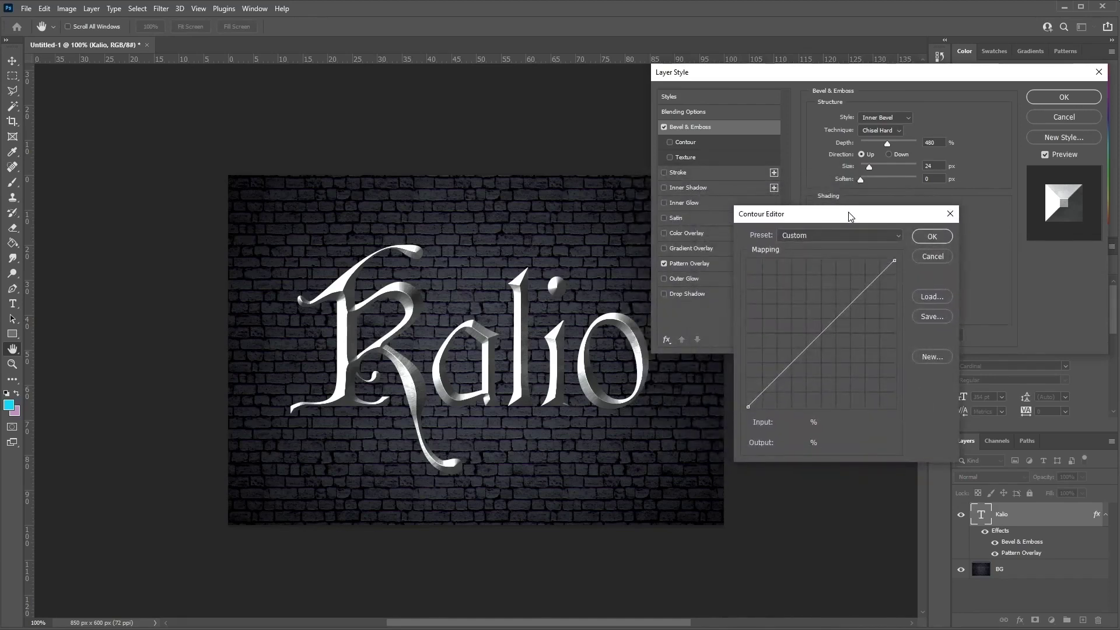
pyautogui.click(767, 388)
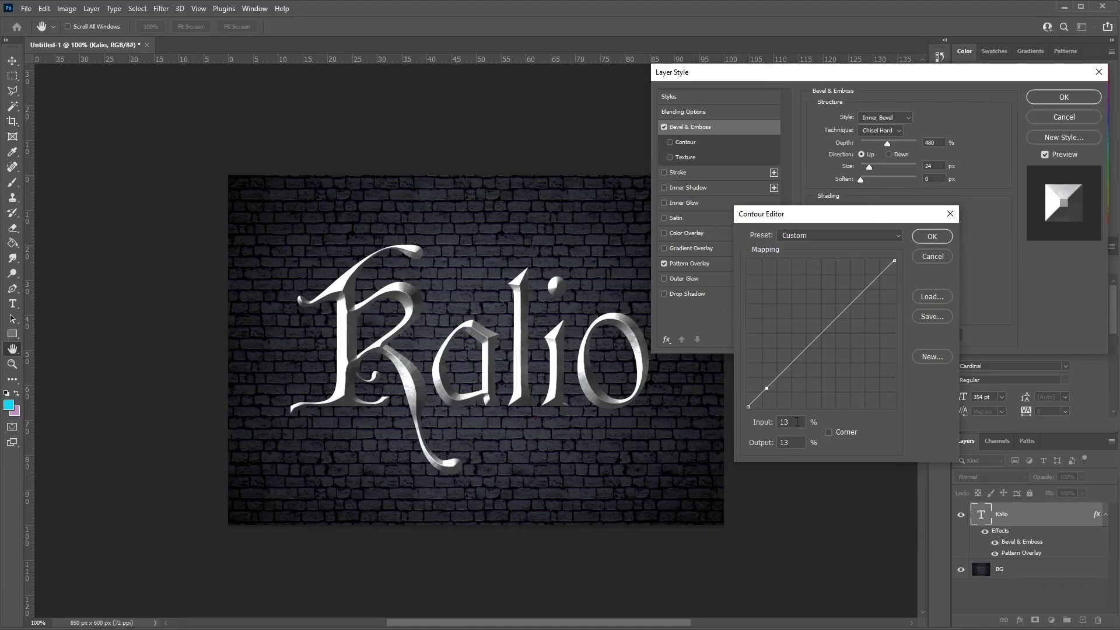
pyautogui.press('Left')
pyautogui.press('Up')
pyautogui.press('Up')
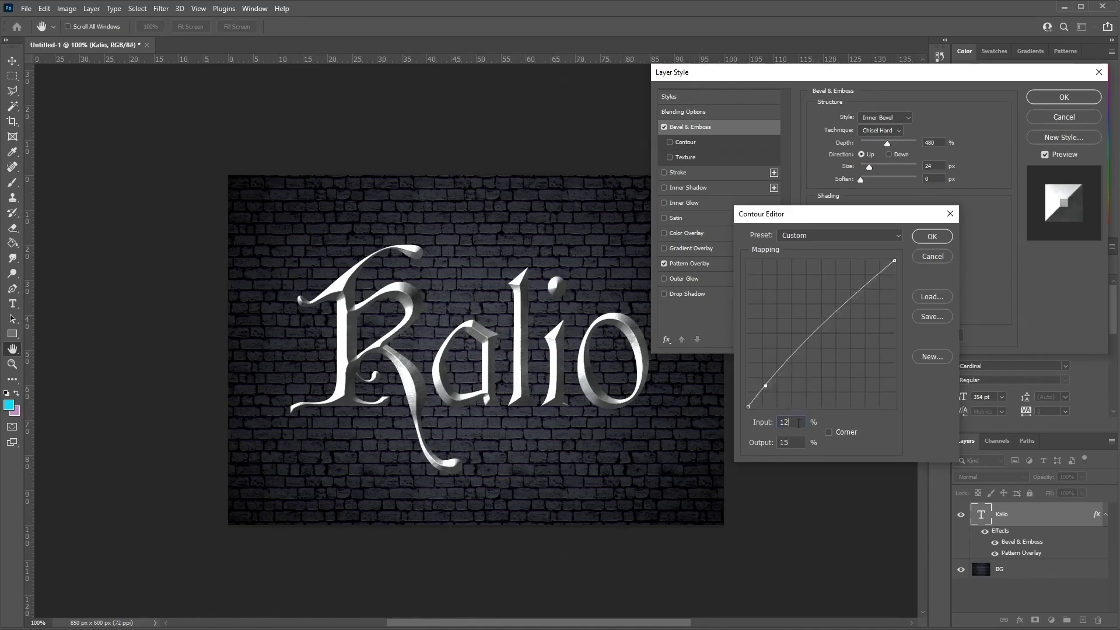
pyautogui.click(761, 422)
pyautogui.write('18')
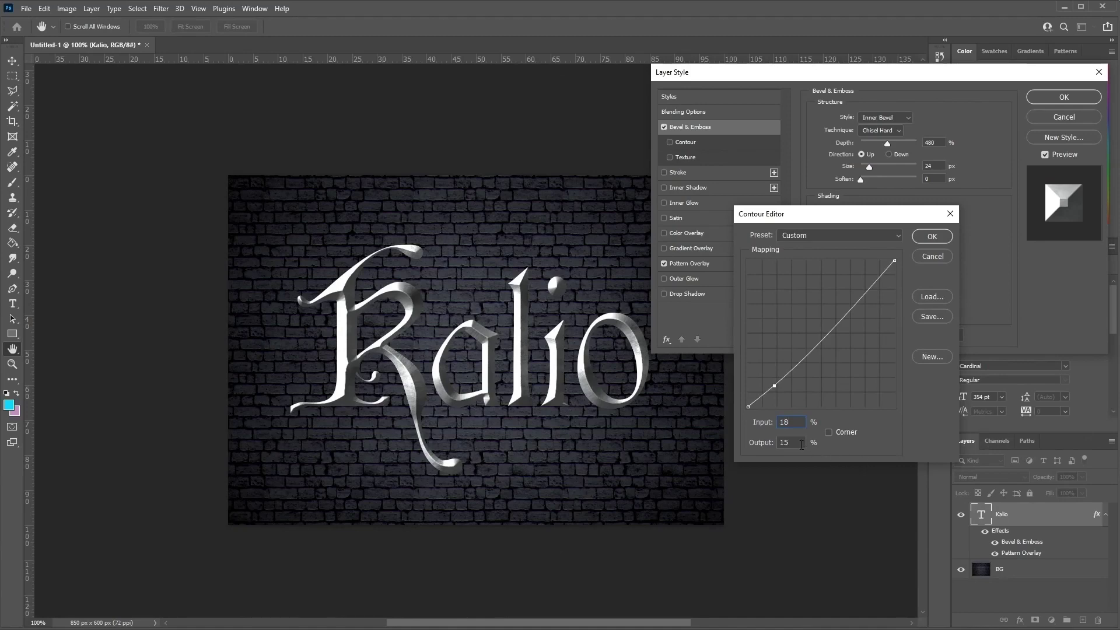
pyautogui.press('Tab')
pyautogui.write('42')
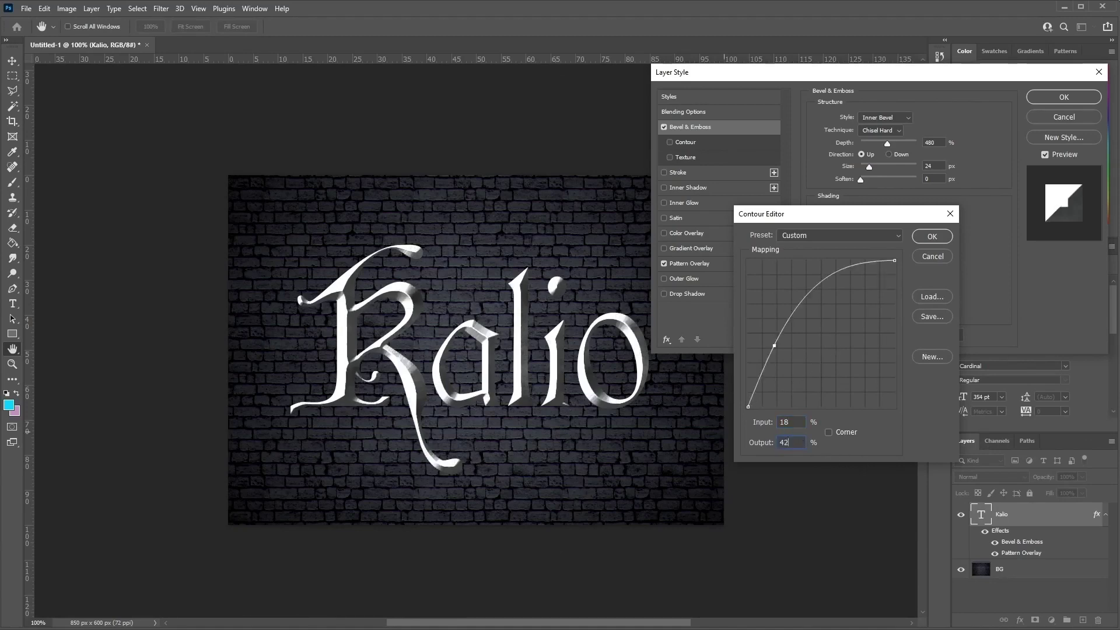
# - Add a second point to the gloss contour curve at input 60%, output 28%
pyautogui.click(784, 324)
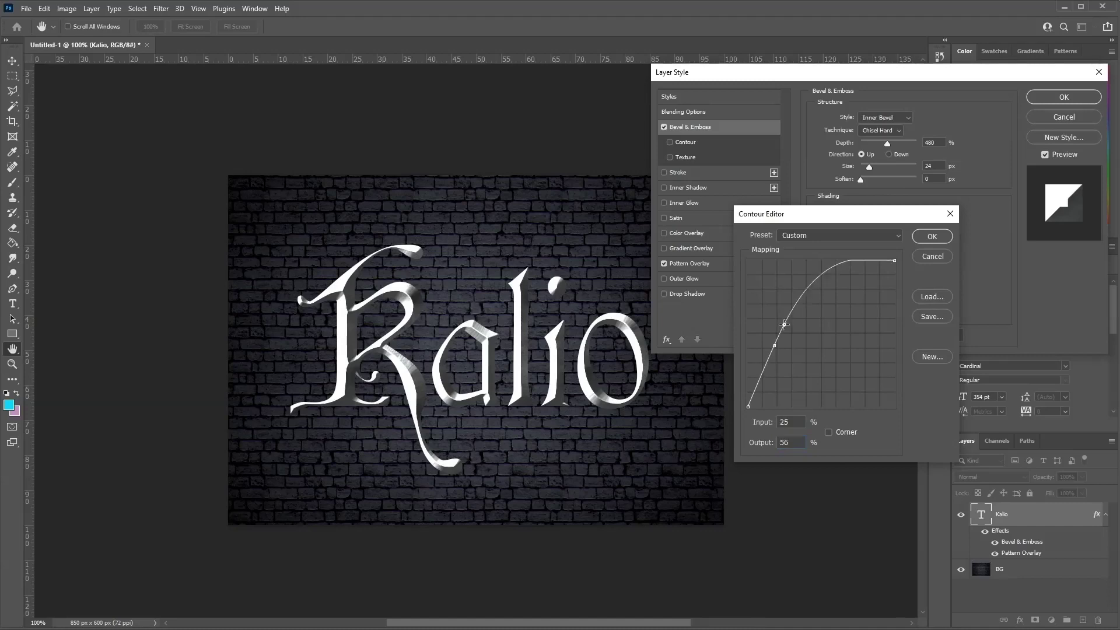
pyautogui.doubleClick(794, 420)
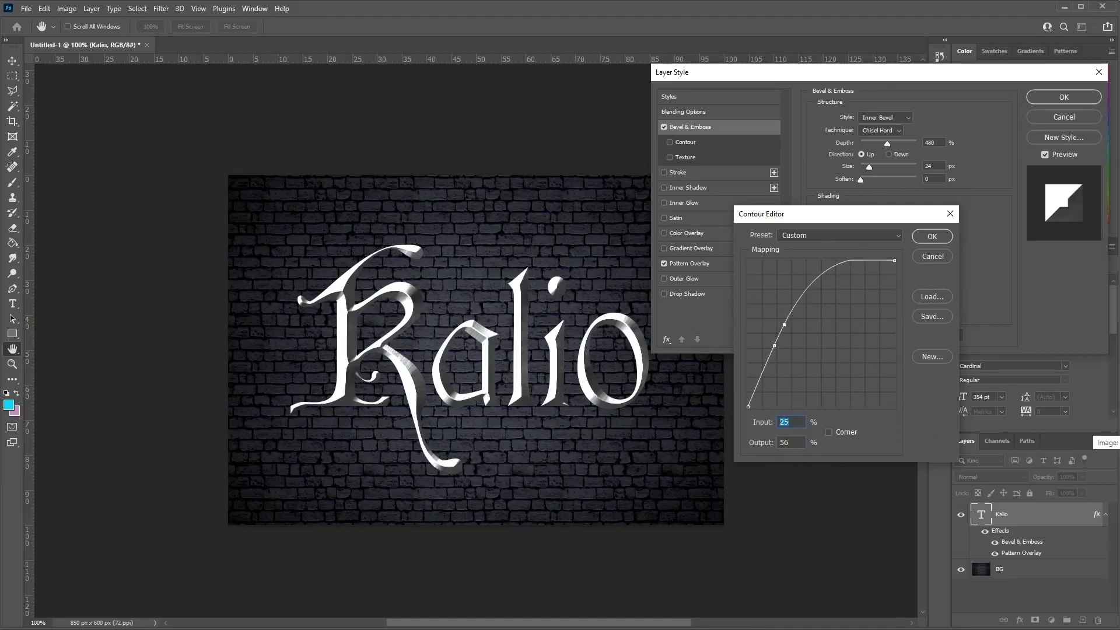
pyautogui.write('60')
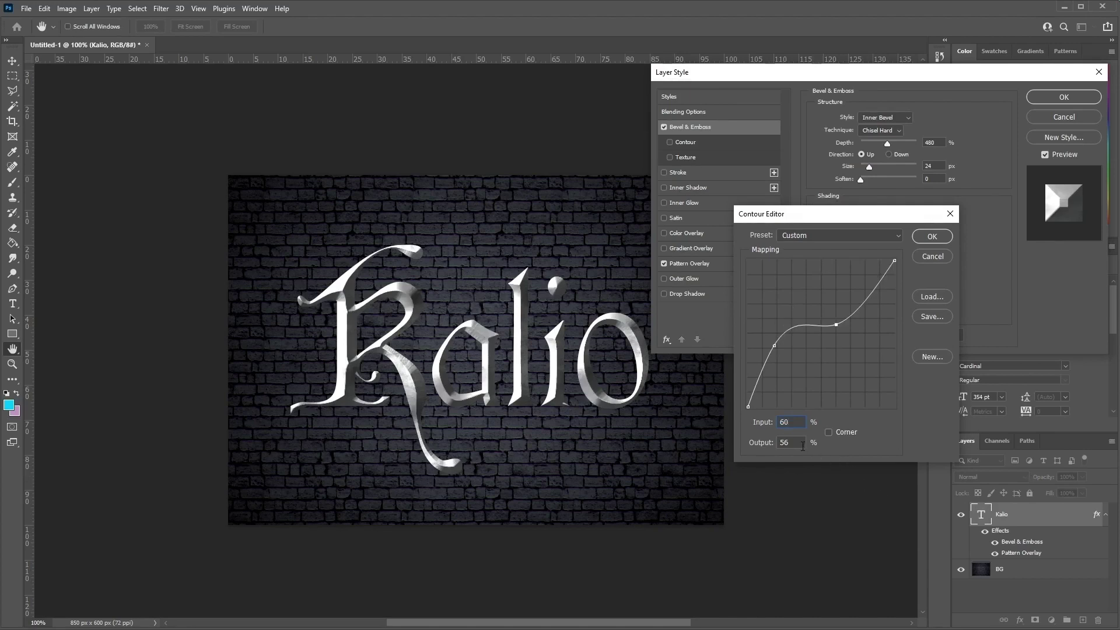
pyautogui.press('Tab')
pyautogui.write('28')
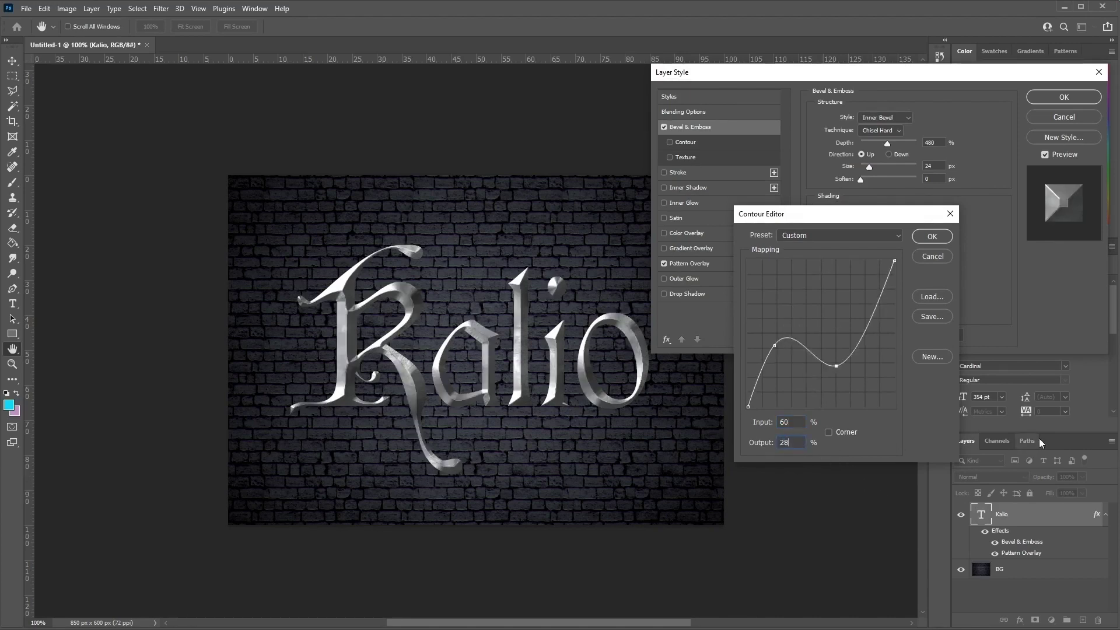
# - Add a third point to the gloss contour curve at input 73%, output 91%
pyautogui.click(870, 319)
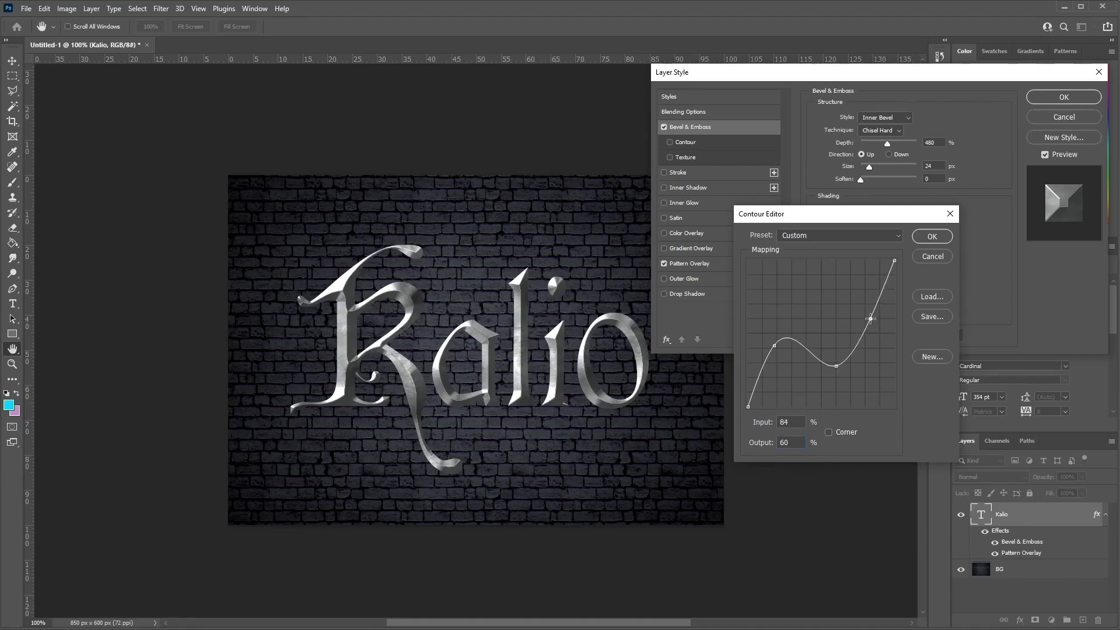
pyautogui.doubleClick(796, 420)
pyautogui.write('73')
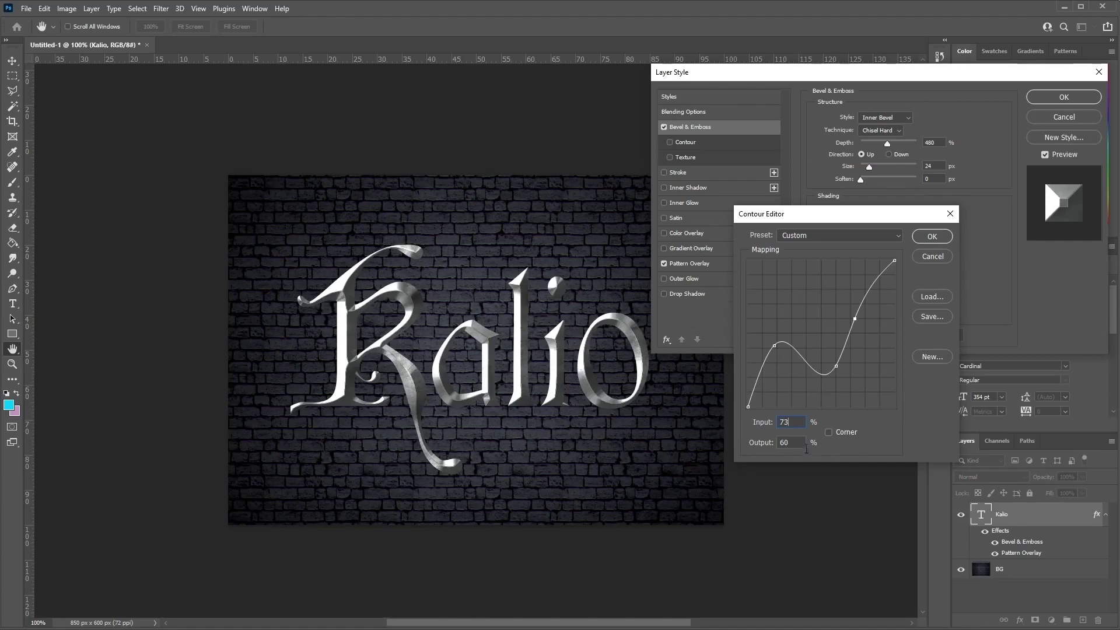
pyautogui.press('Tab')
pyautogui.write('91')
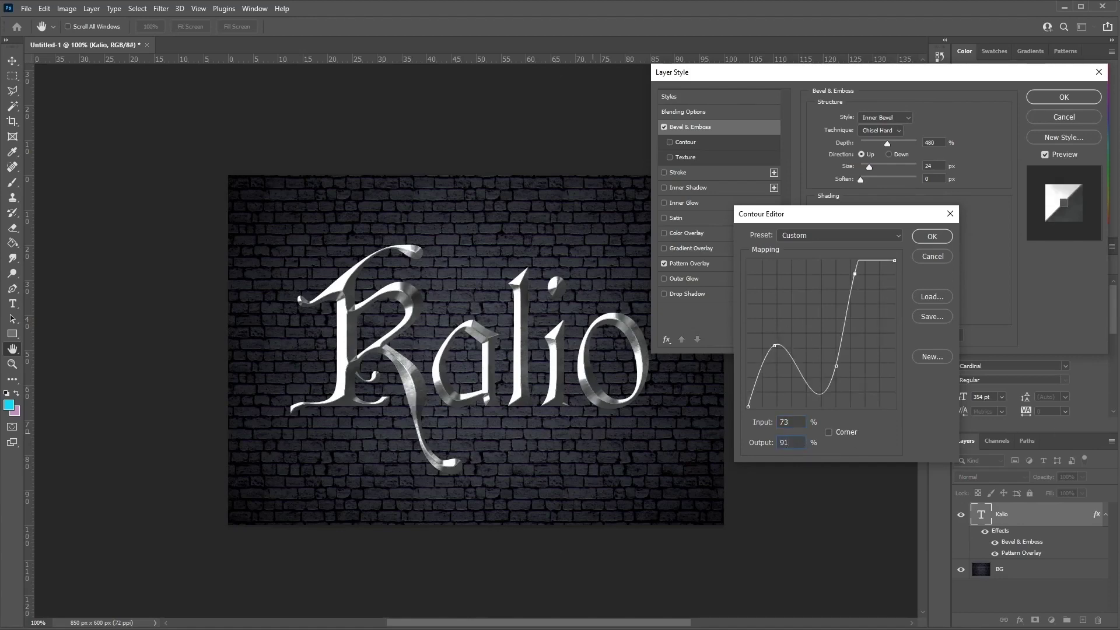
# - Add a gloss contour point at input 89%, output 37%, lower the curve's end point to output 0%, and apply the contour
pyautogui.click(881, 260)
pyautogui.click(798, 422)
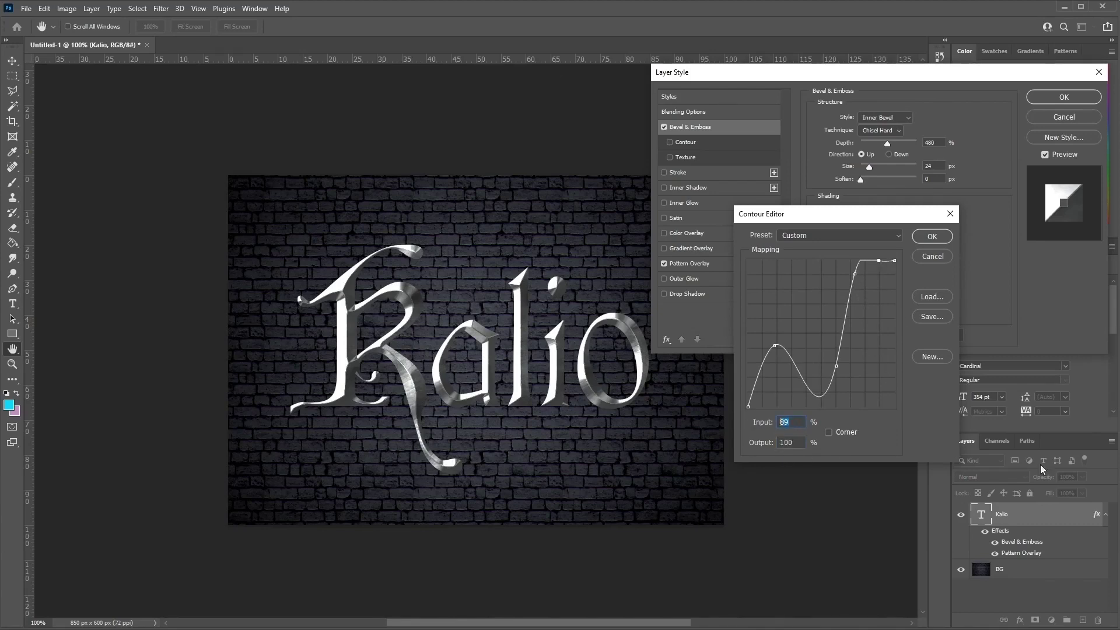
pyautogui.press('BackSpace')
pyautogui.write('9')
pyautogui.doubleClick(796, 442)
pyautogui.write('37')
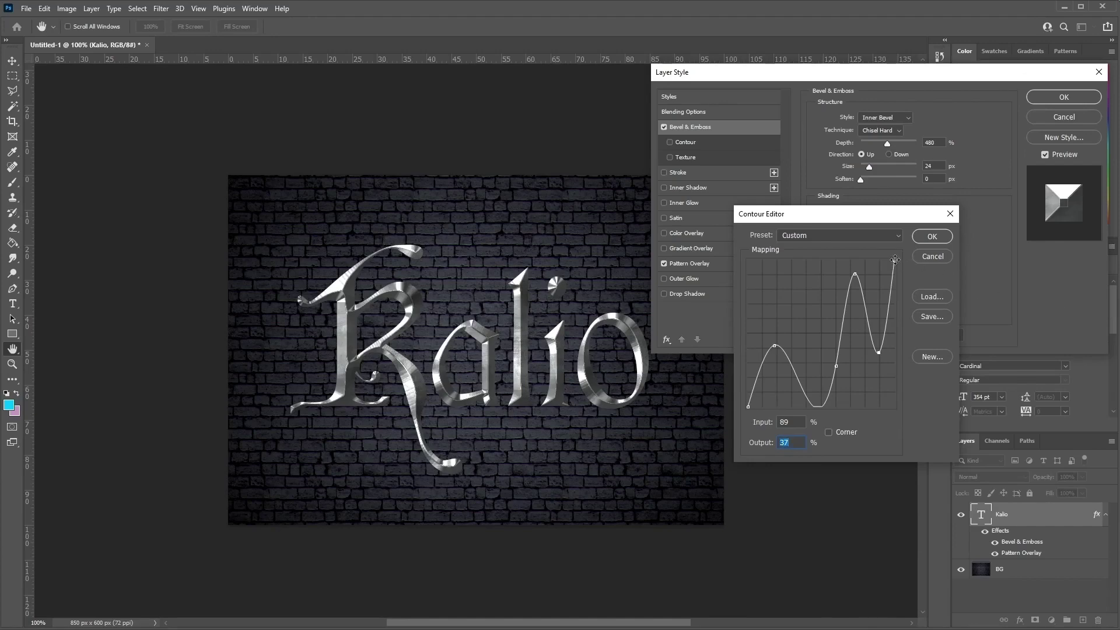
pyautogui.moveTo(894, 262); pyautogui.dragTo(922, 438)
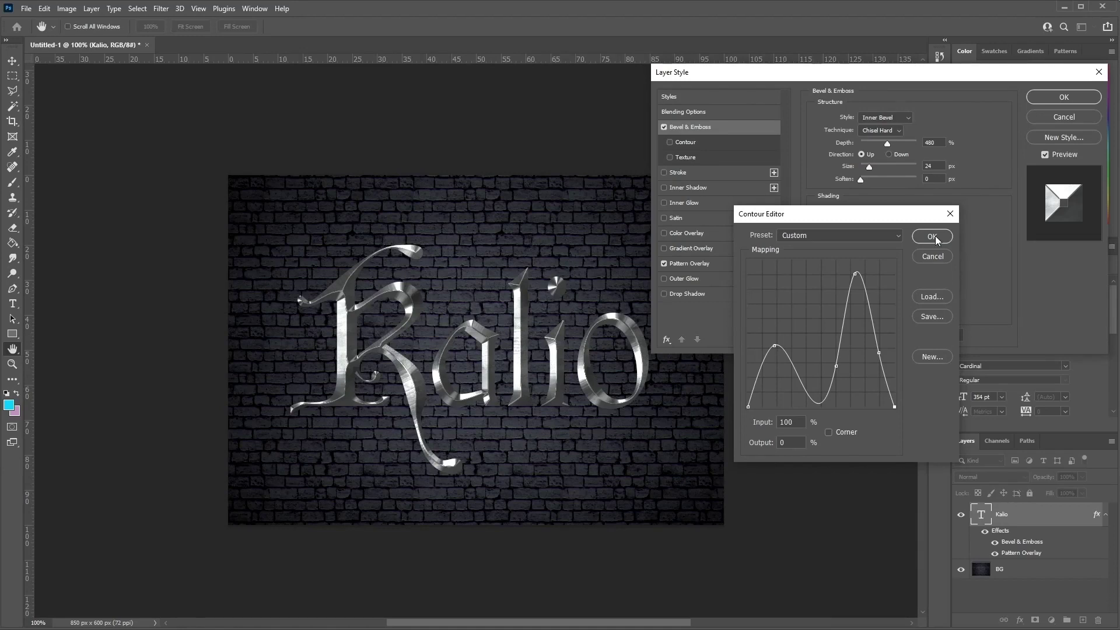
pyautogui.click(936, 236)
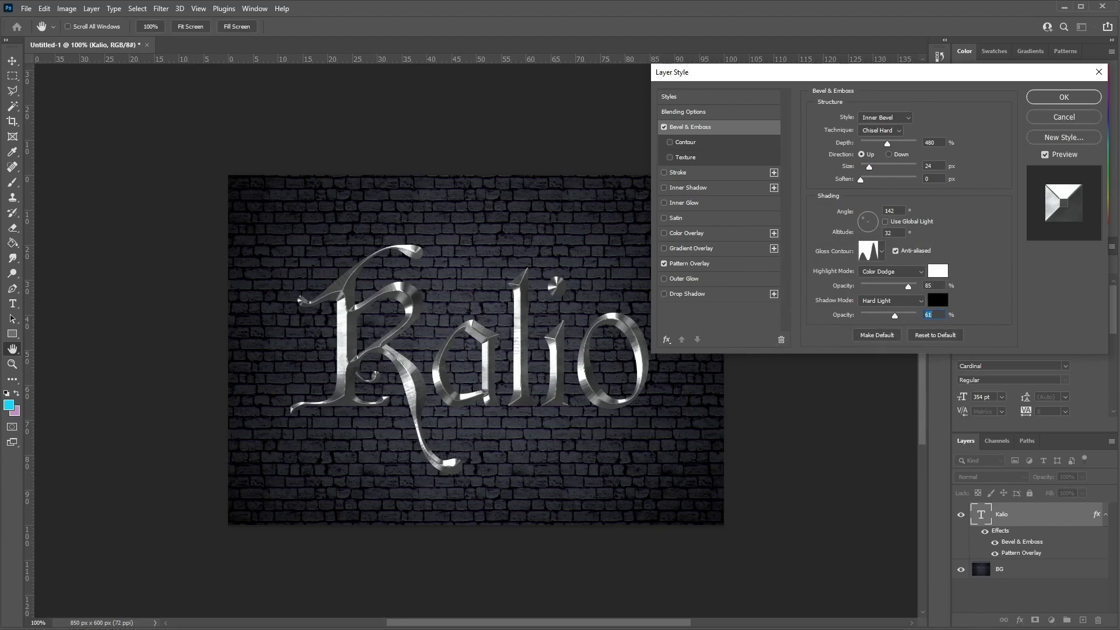
# - Enable the bevel's Contour sub-effect with anti-aliasing and set its range to 50%
pyautogui.click(685, 143)
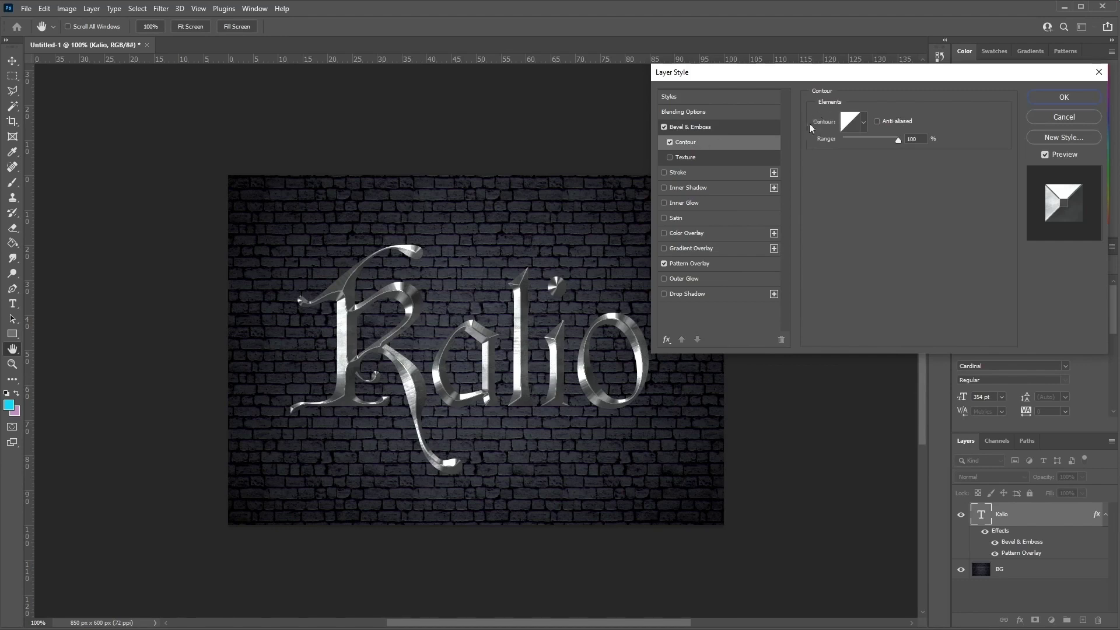
pyautogui.click(877, 121)
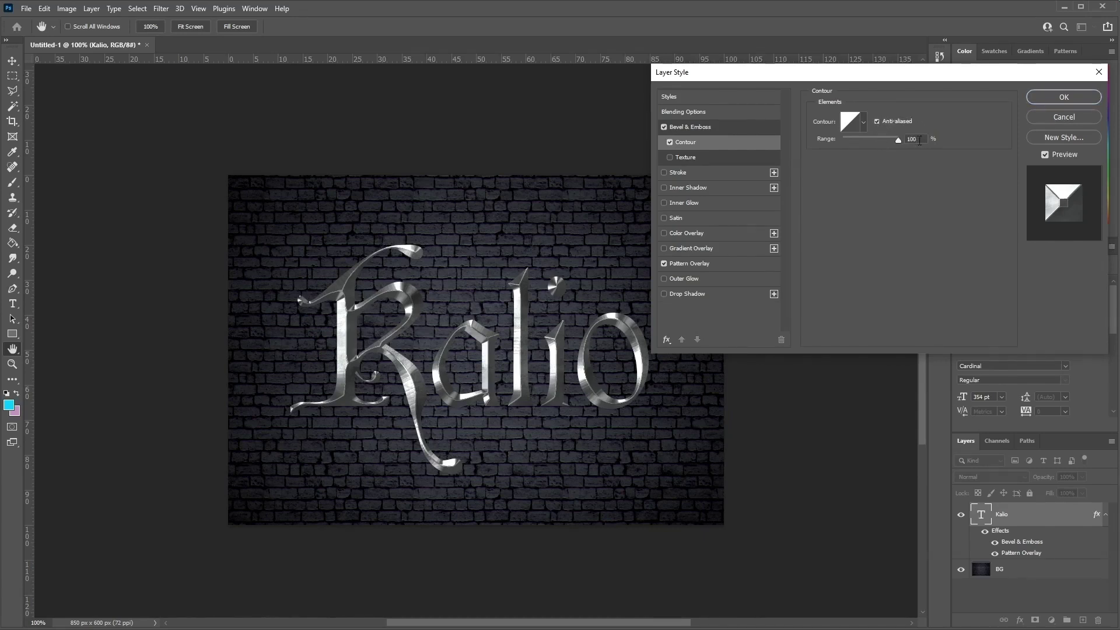
pyautogui.doubleClick(919, 140)
pyautogui.write('50')
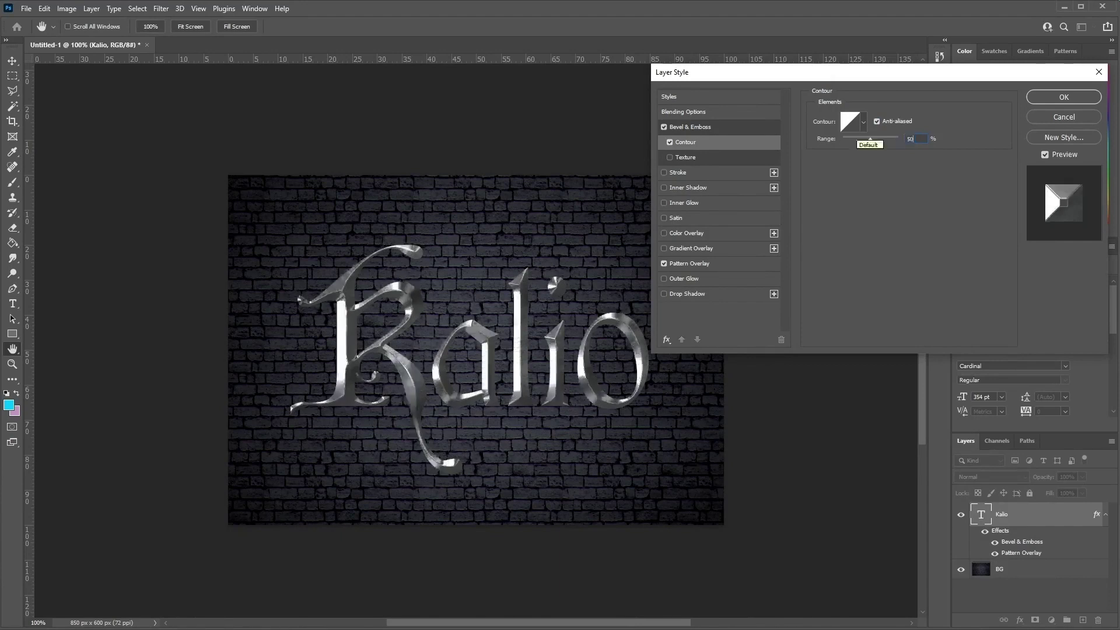
# - Save the current bevel contour as a new contour preset named "02"
pyautogui.click(865, 123)
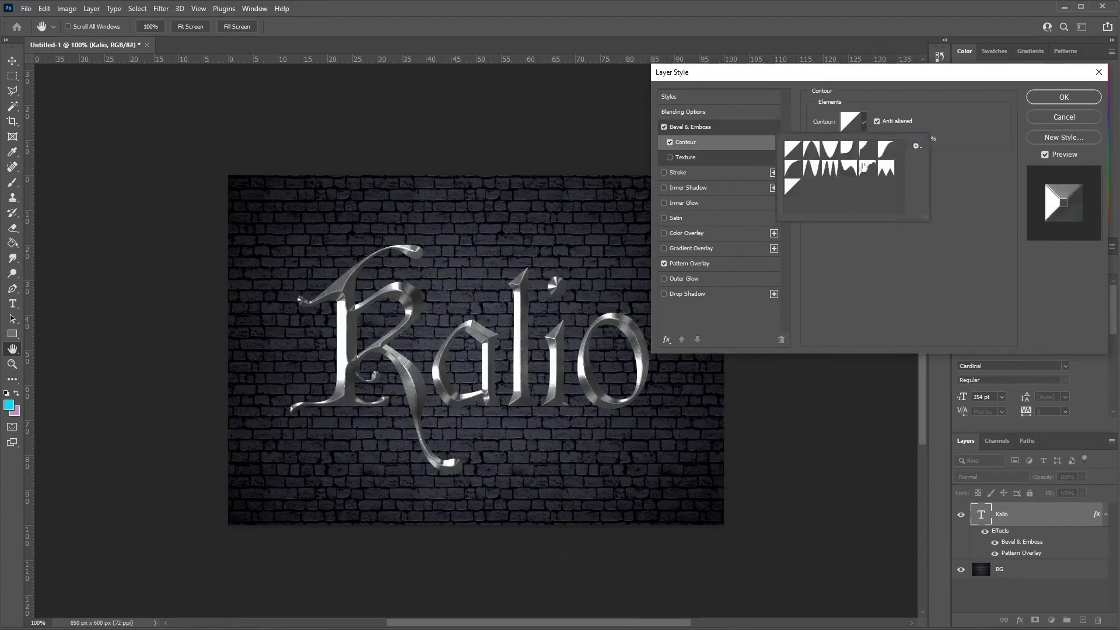
pyautogui.click(916, 145)
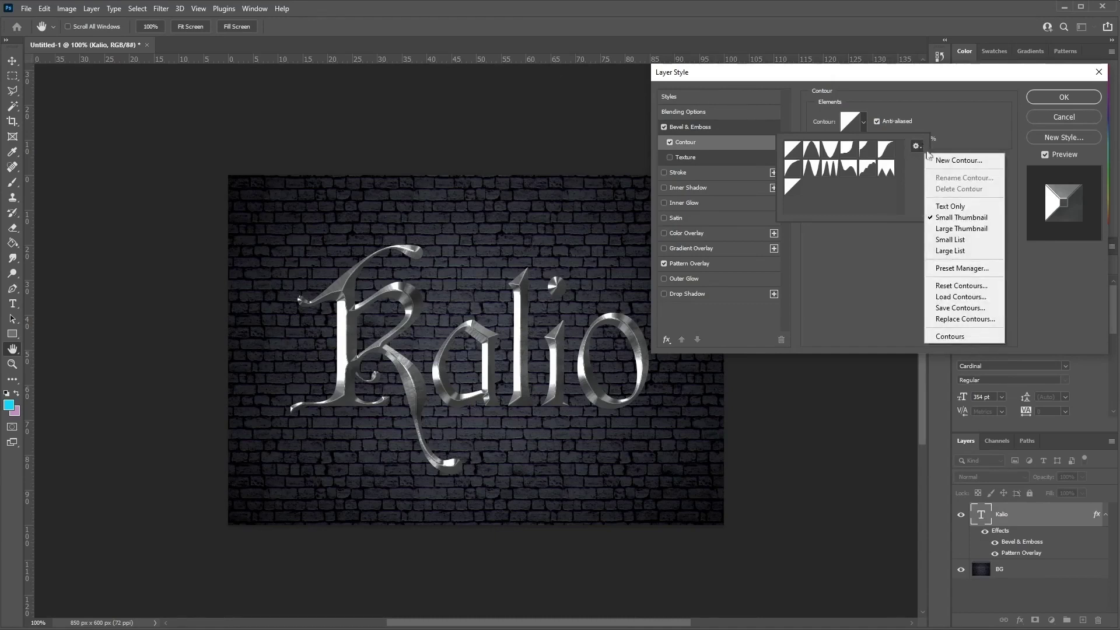
pyautogui.click(940, 159)
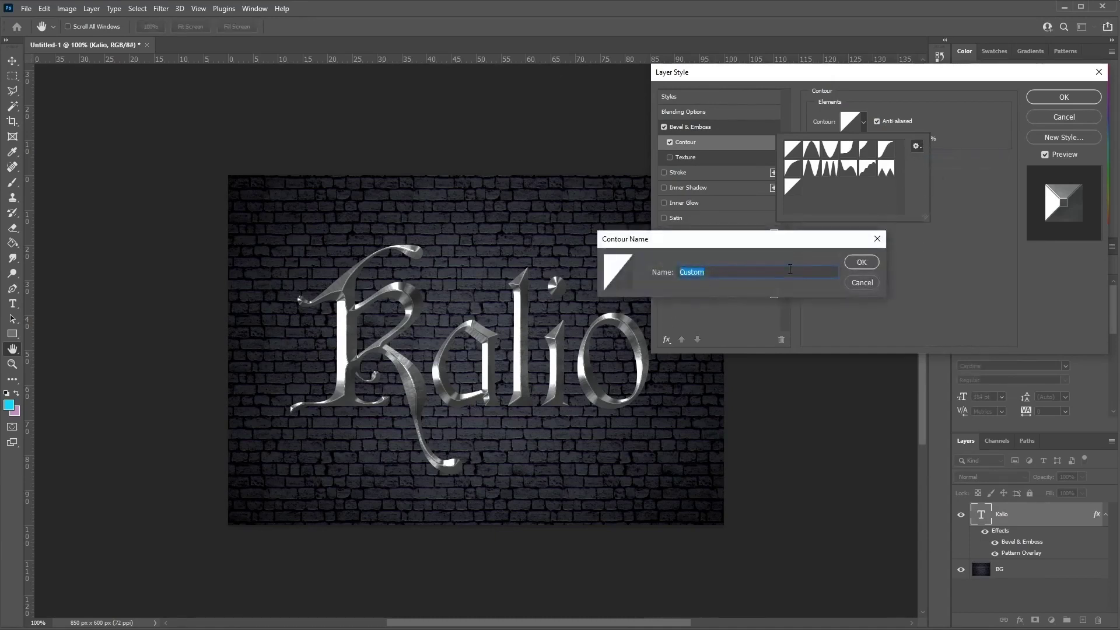
pyautogui.click(790, 269)
pyautogui.write('02')
pyautogui.click(868, 263)
pyautogui.click(943, 195)
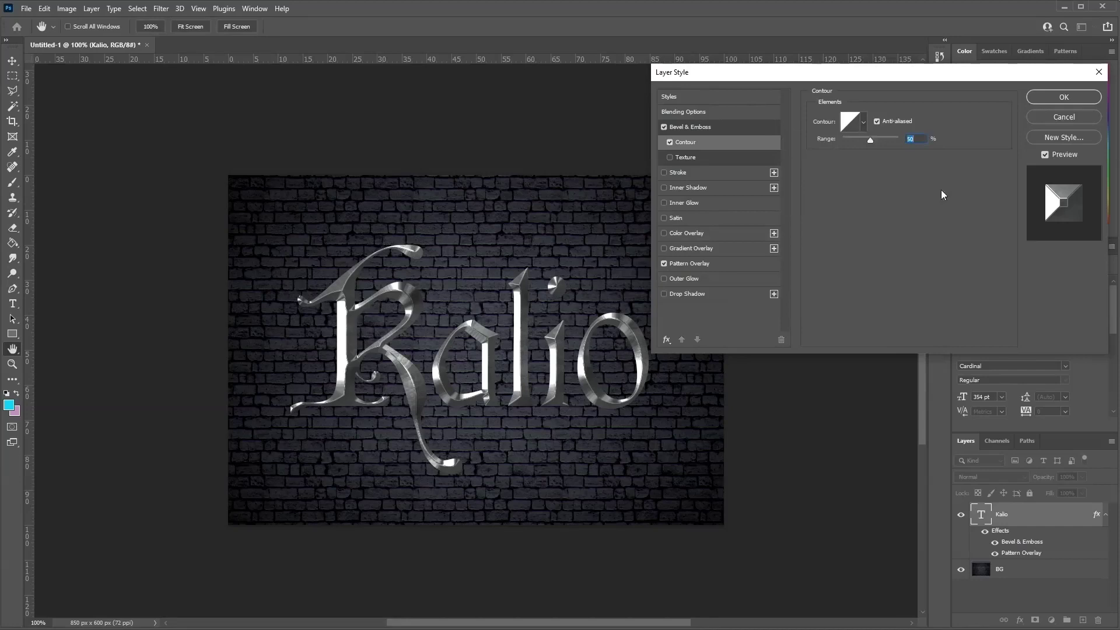
# - Open the bevel contour's curve for editing and add a corner point at input 14%, output 51%
pyautogui.click(850, 123)
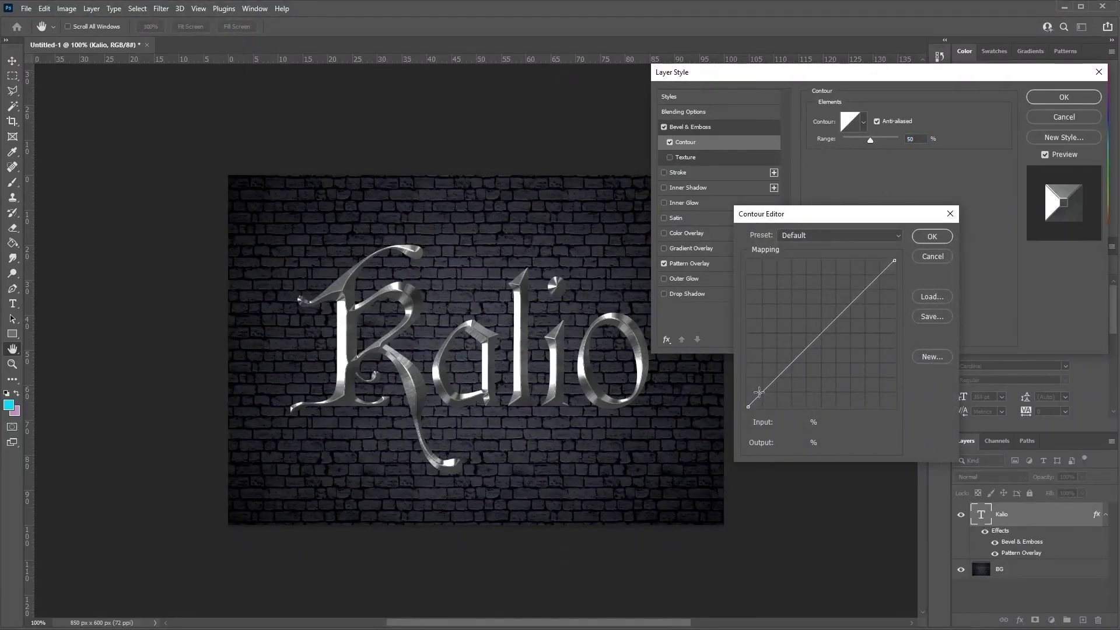
pyautogui.click(781, 372)
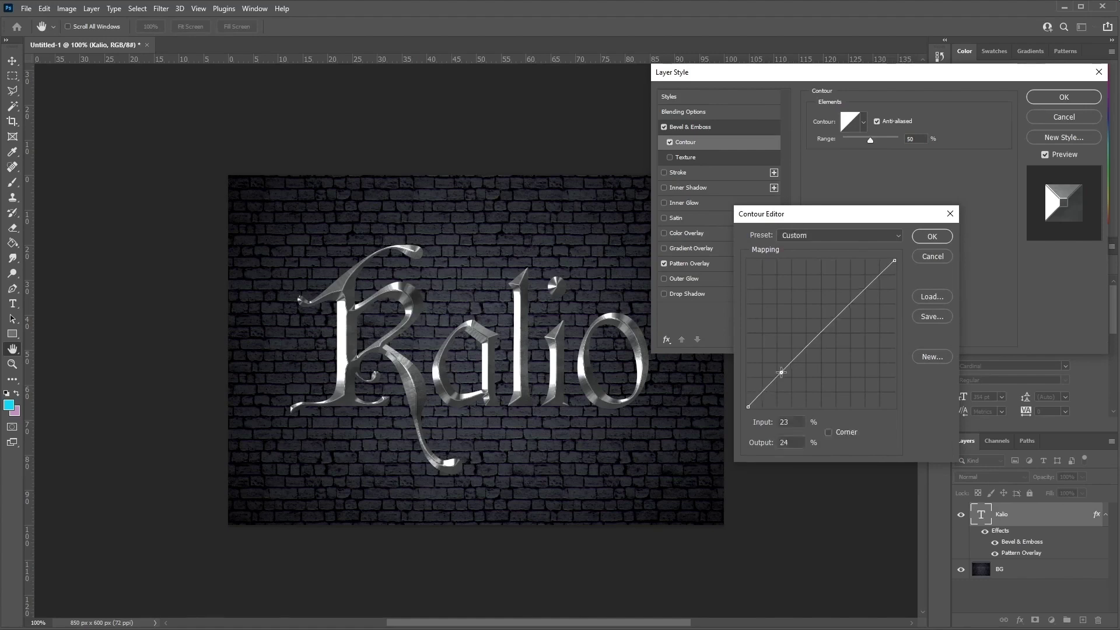
pyautogui.doubleClick(796, 424)
pyautogui.write('14')
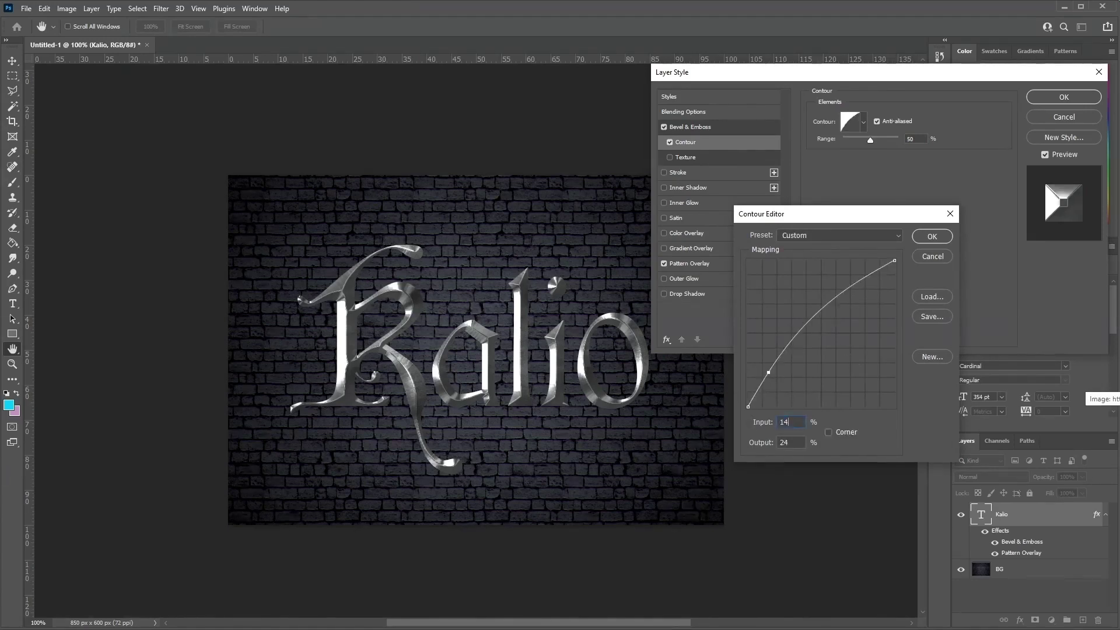
pyautogui.doubleClick(800, 445)
pyautogui.write('51')
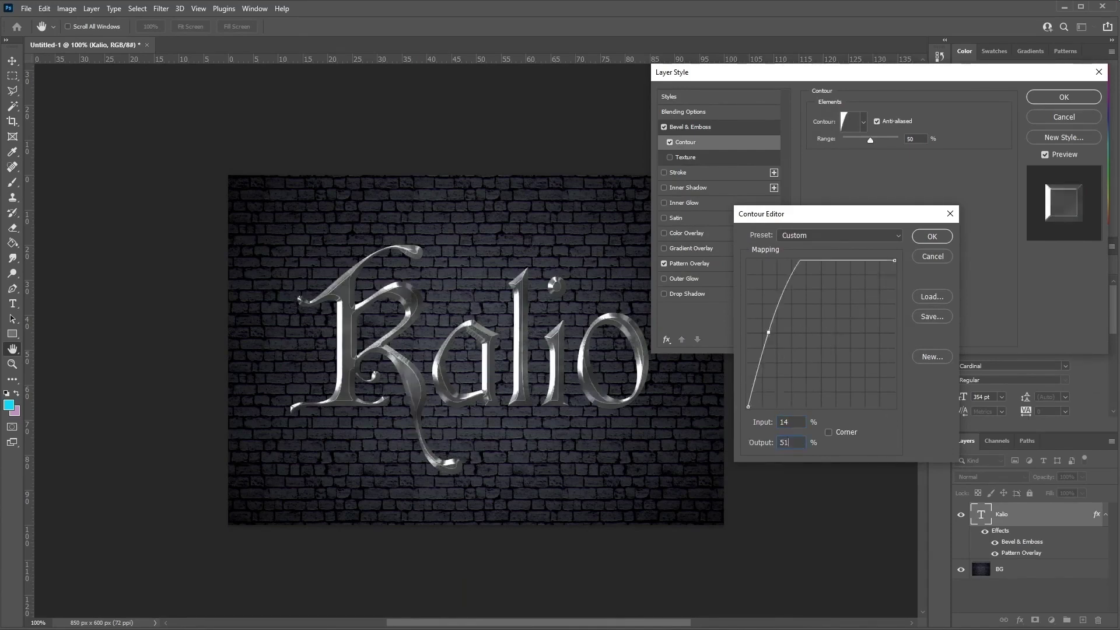
pyautogui.click(828, 432)
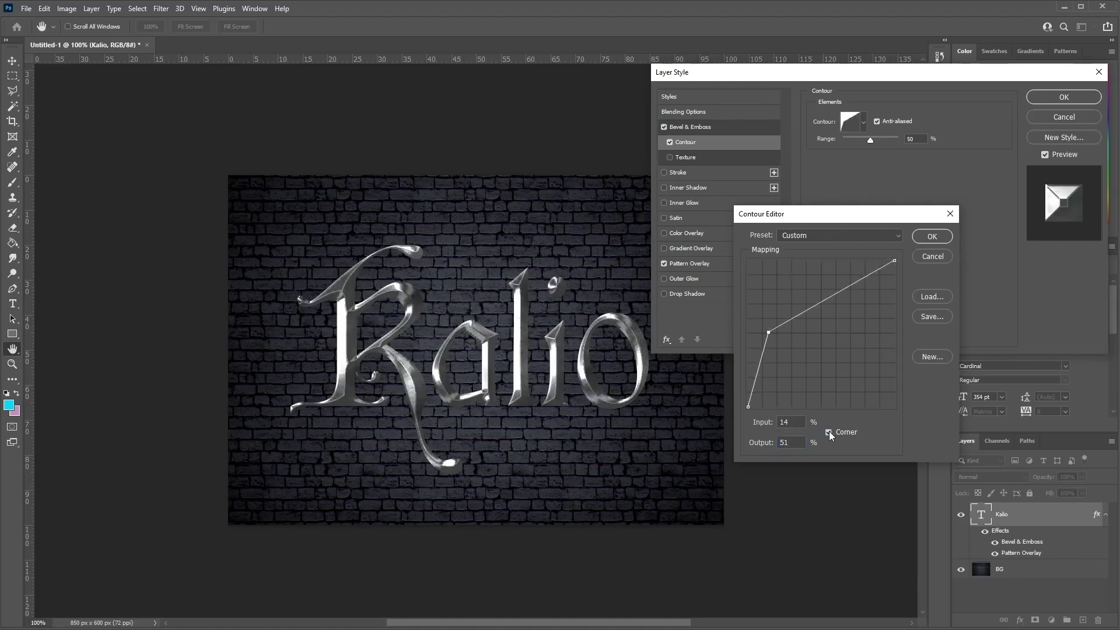
# - Add a second corner point at input 80%, output 39%, lower the curve's end point to output 0%, and apply the contour
pyautogui.click(835, 292)
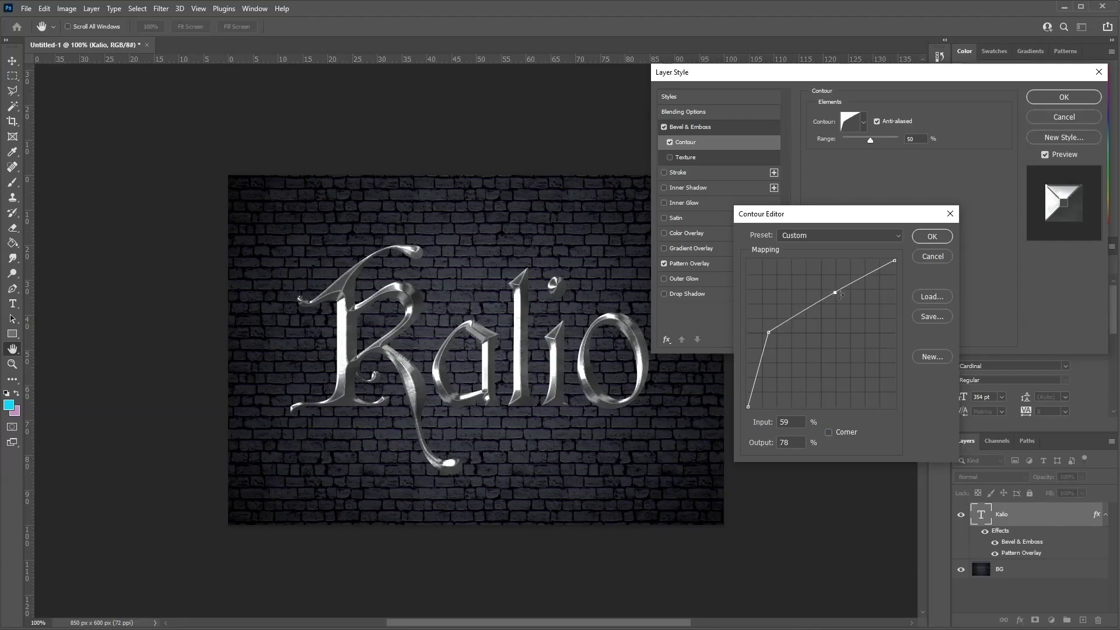
pyautogui.click(784, 421)
pyautogui.write('80')
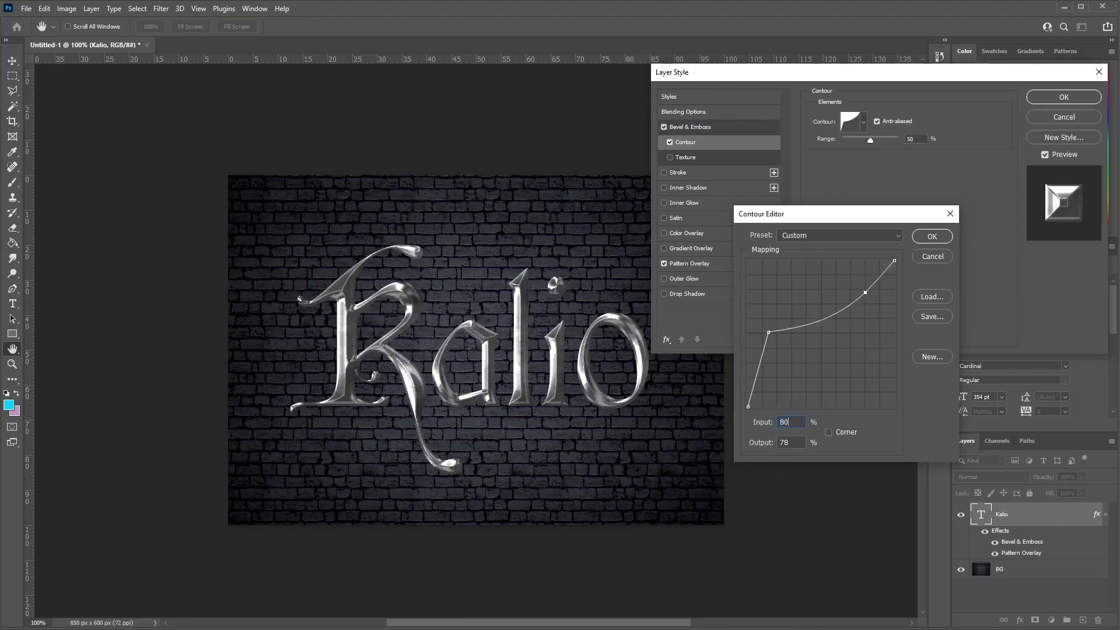
pyautogui.doubleClick(786, 441)
pyautogui.write('39')
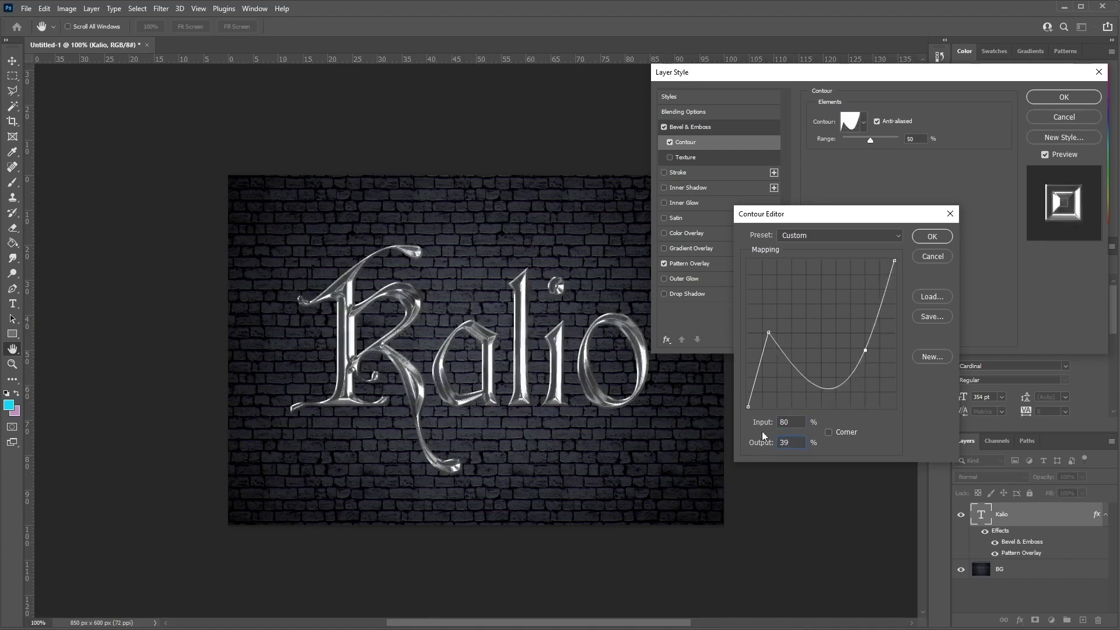
pyautogui.click(829, 433)
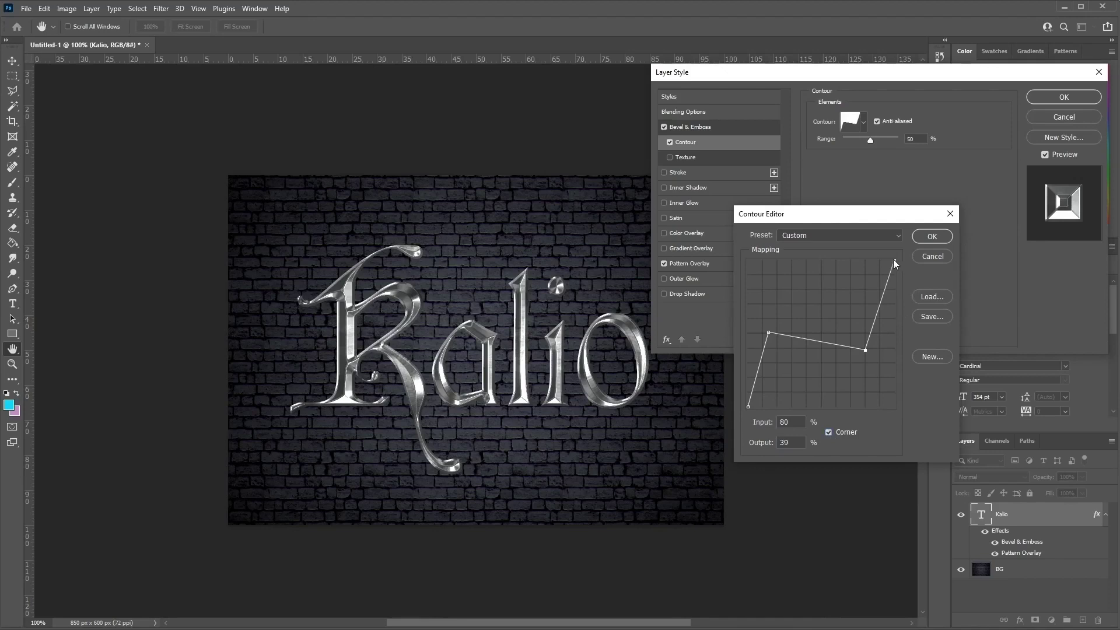
pyautogui.moveTo(894, 261); pyautogui.dragTo(918, 426)
pyautogui.click(932, 237)
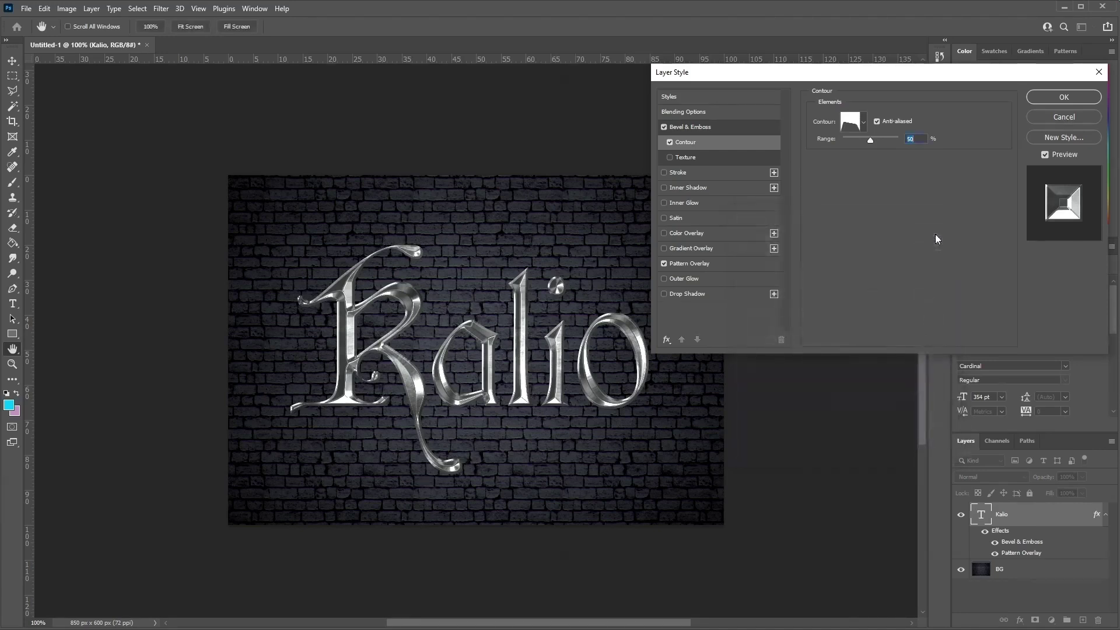
# - Add a Stroke effect to the text with size 2 px, position Center and blend mode Normal
pyautogui.click(697, 172)
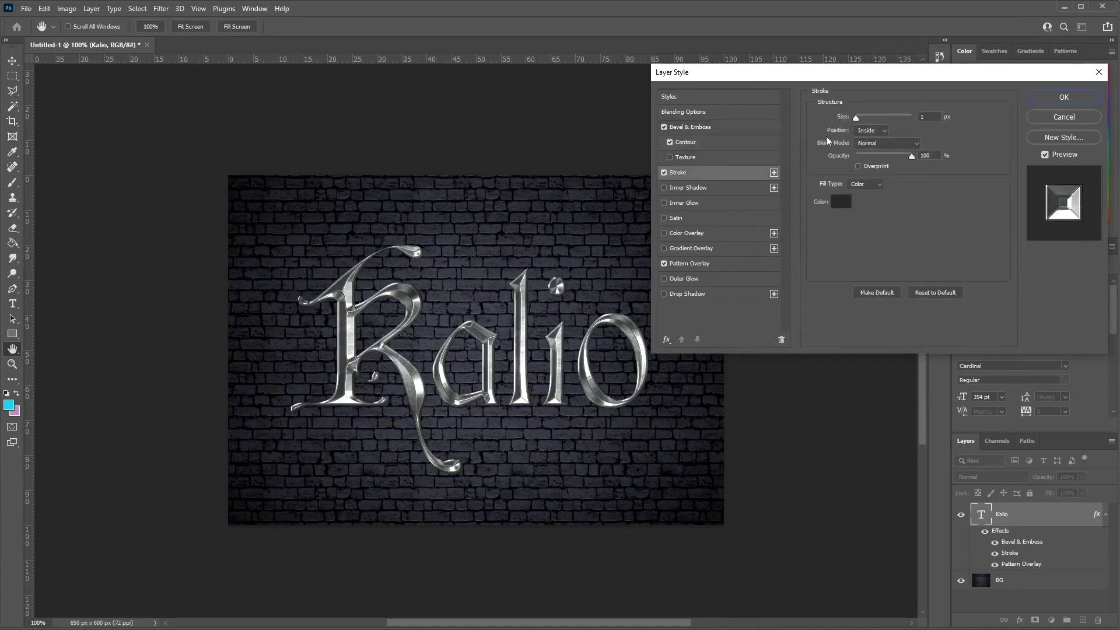
pyautogui.doubleClick(937, 121)
pyautogui.write('2')
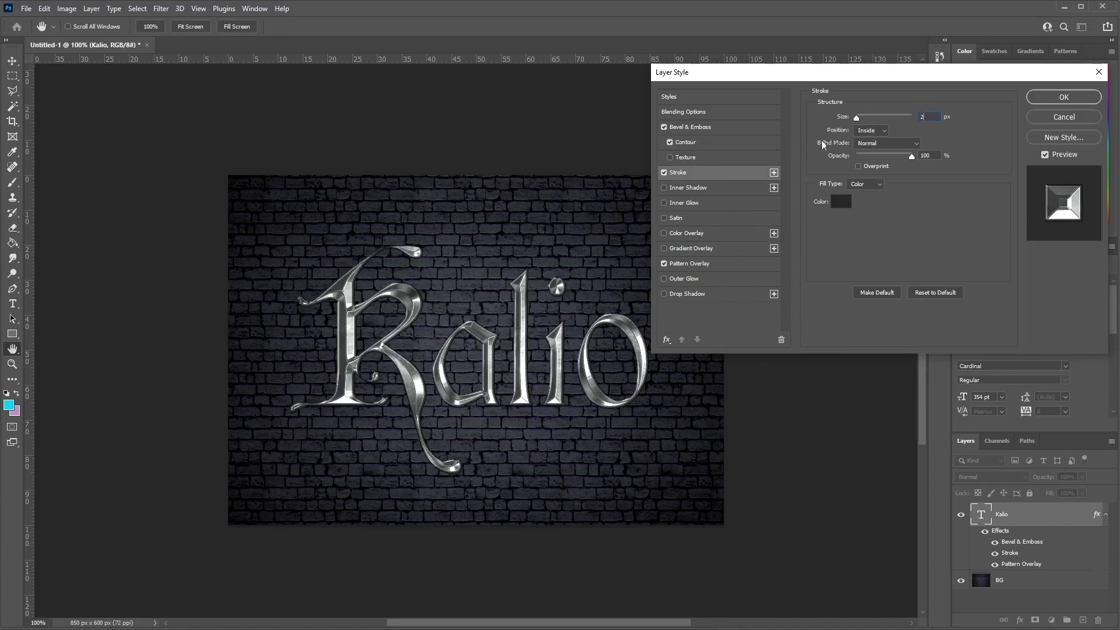
pyautogui.click(871, 130)
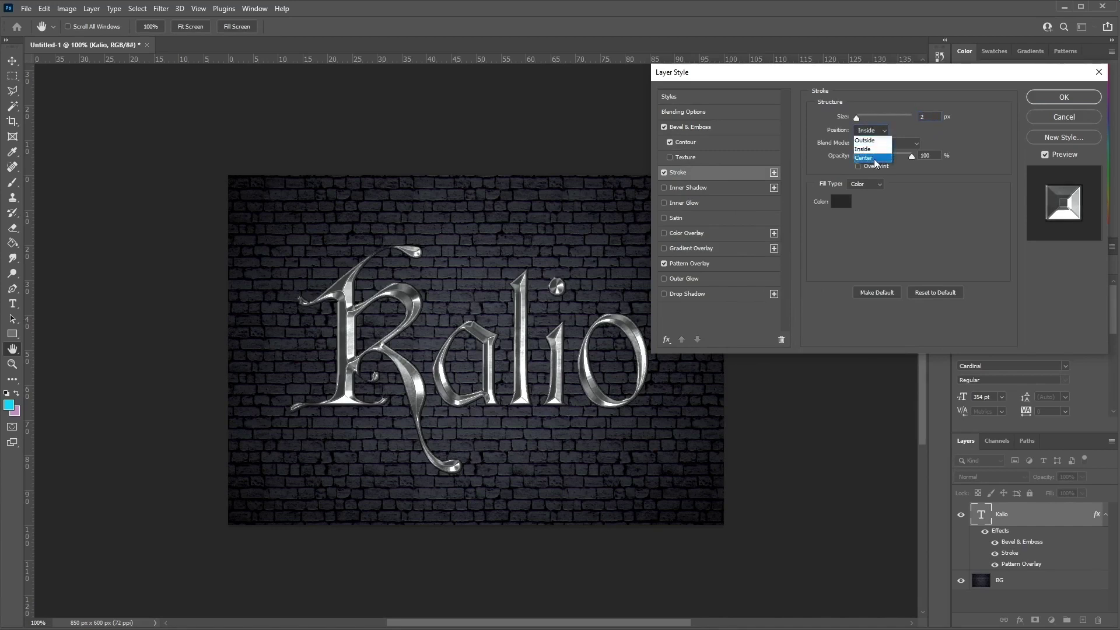
pyautogui.click(875, 159)
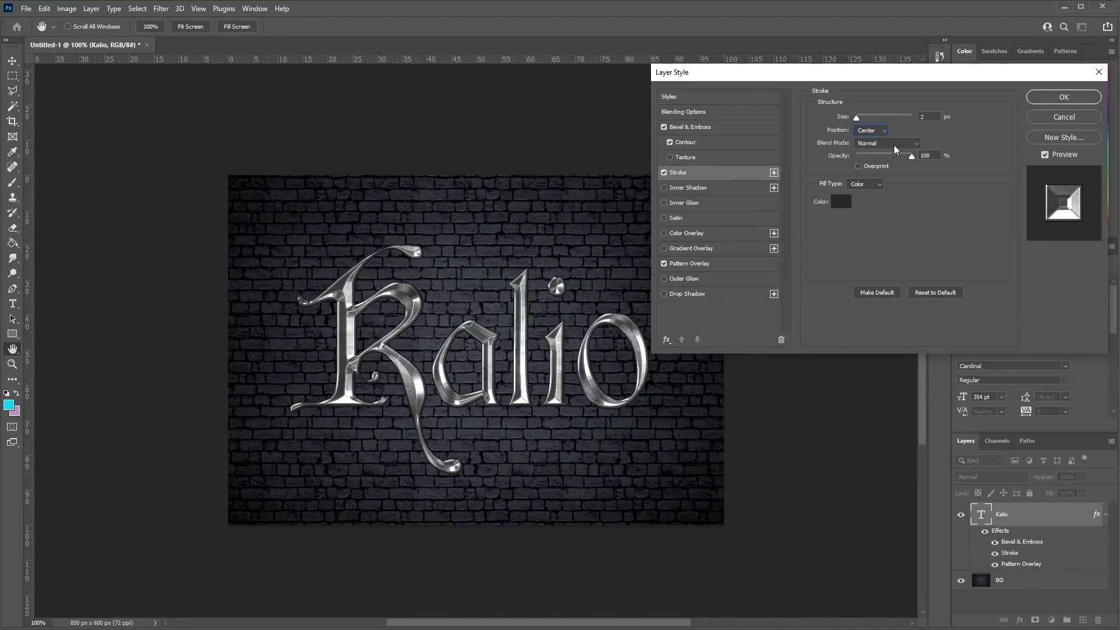
pyautogui.click(894, 145)
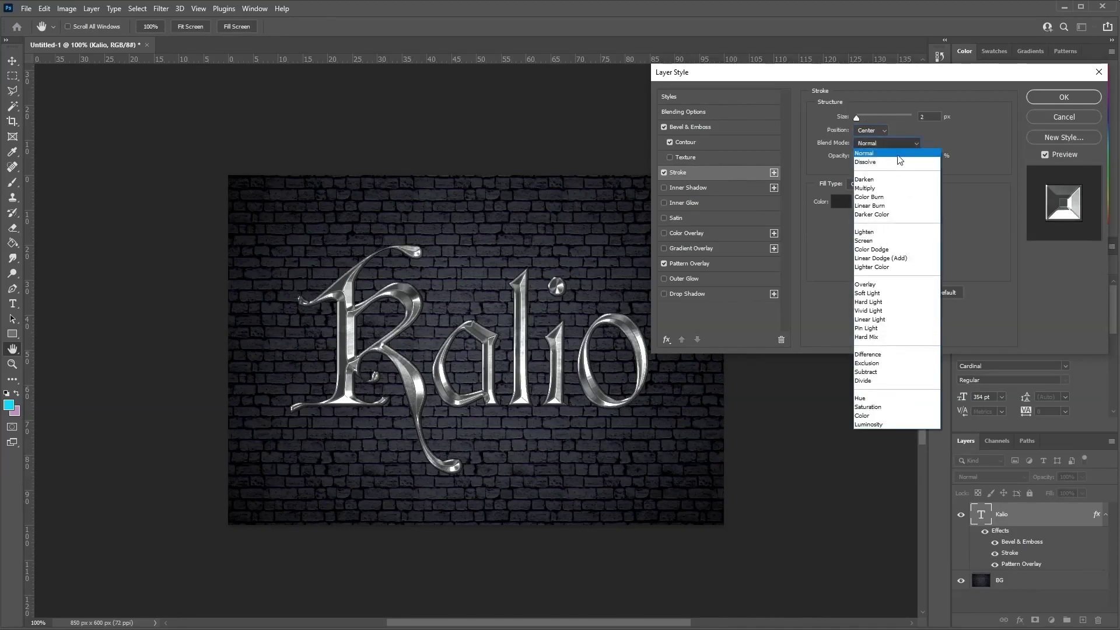
pyautogui.click(898, 154)
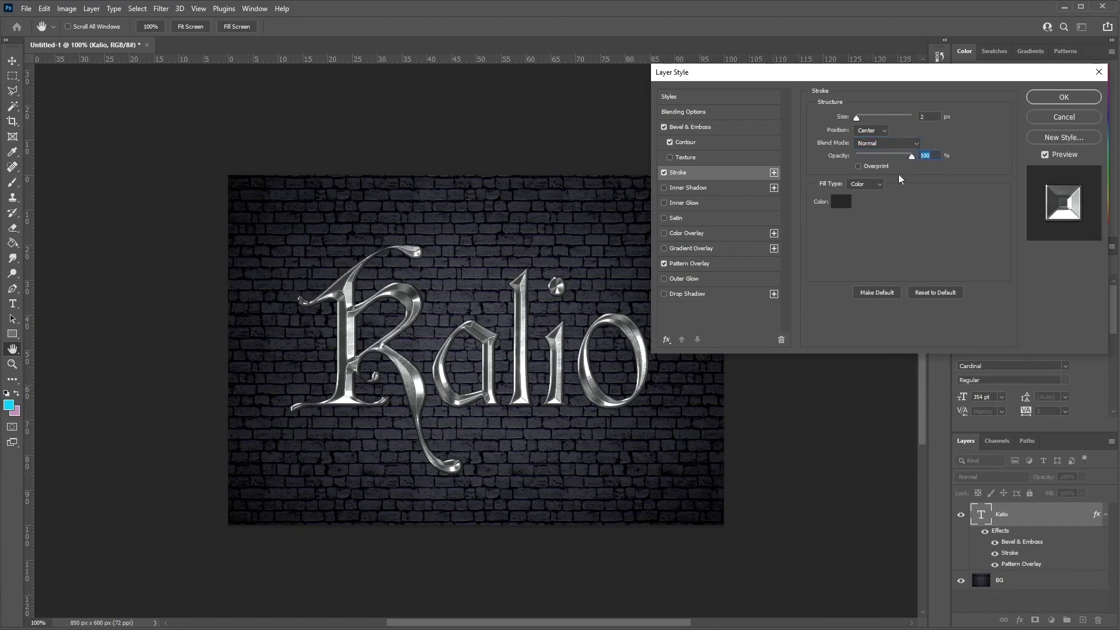
# - Change the stroke's fill to a Diamond-style gradient with an angle of -48°, dithering enabled and a scale of 150%
pyautogui.click(870, 184)
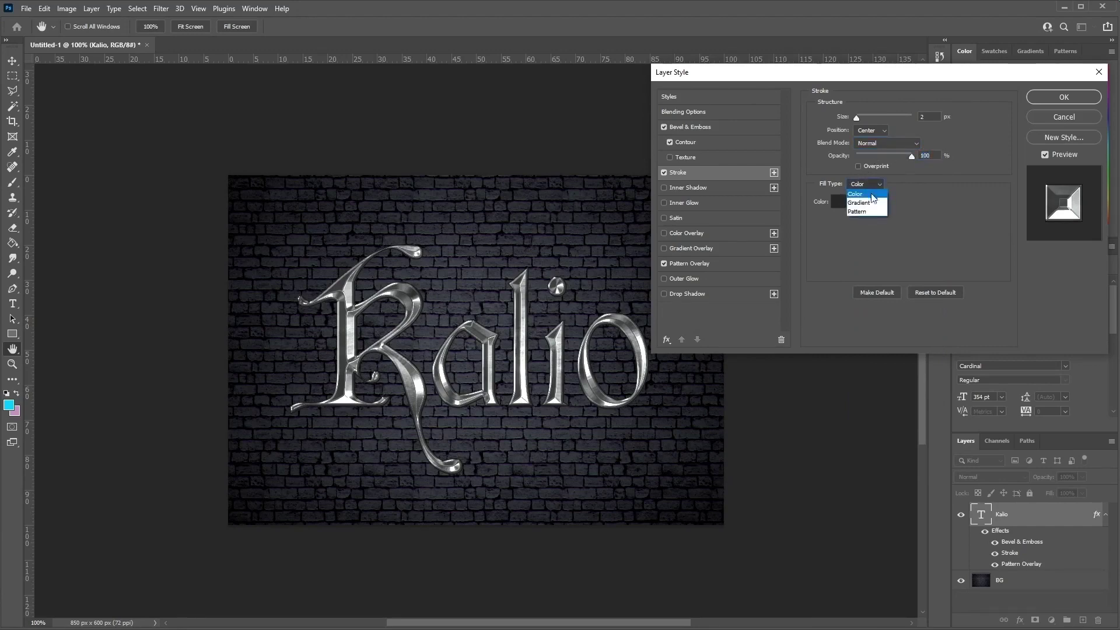
pyautogui.click(873, 203)
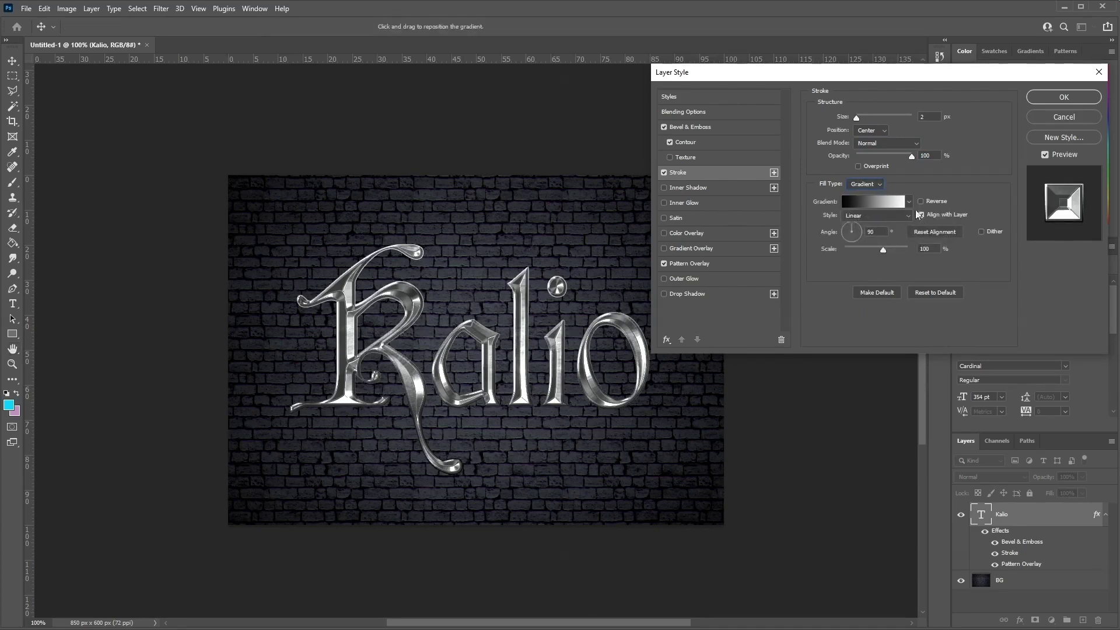
pyautogui.click(864, 217)
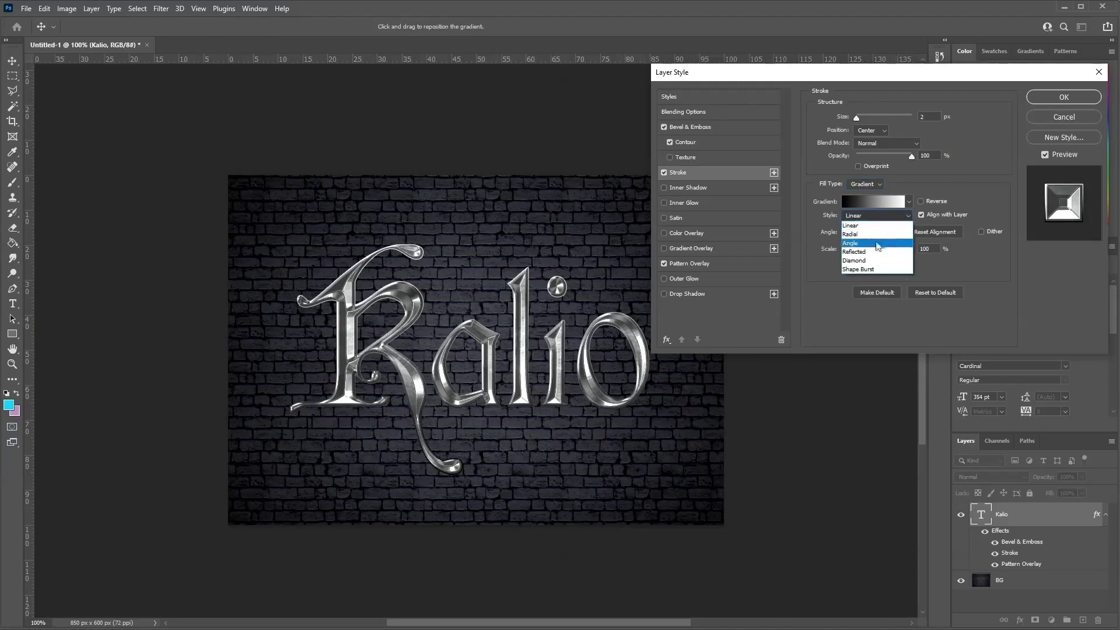
pyautogui.click(882, 260)
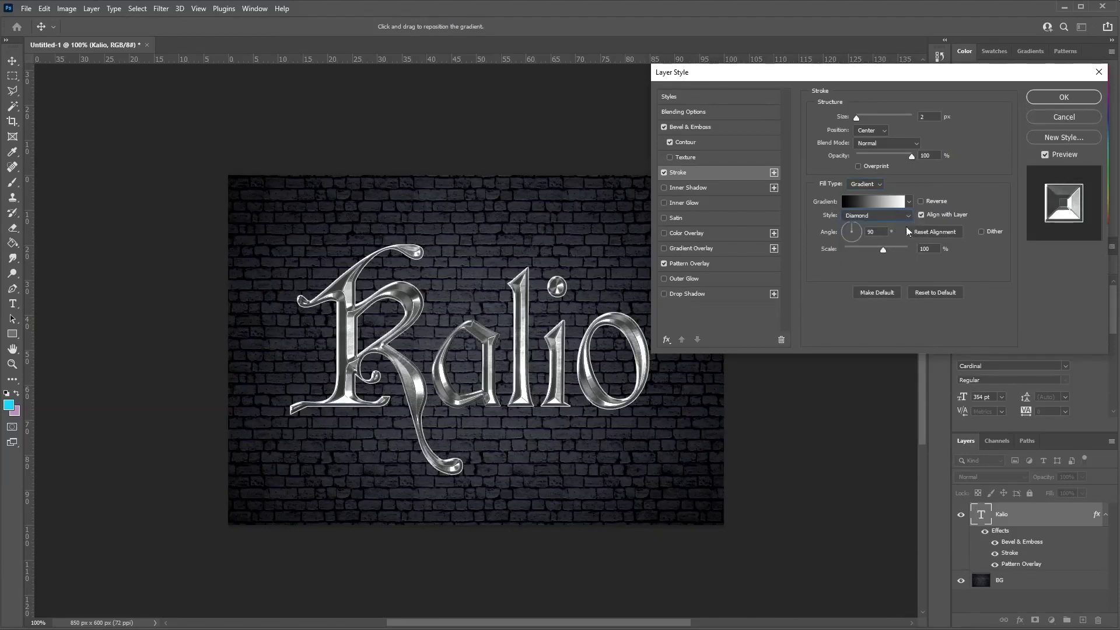
pyautogui.doubleClick(879, 233)
pyautogui.write('-48')
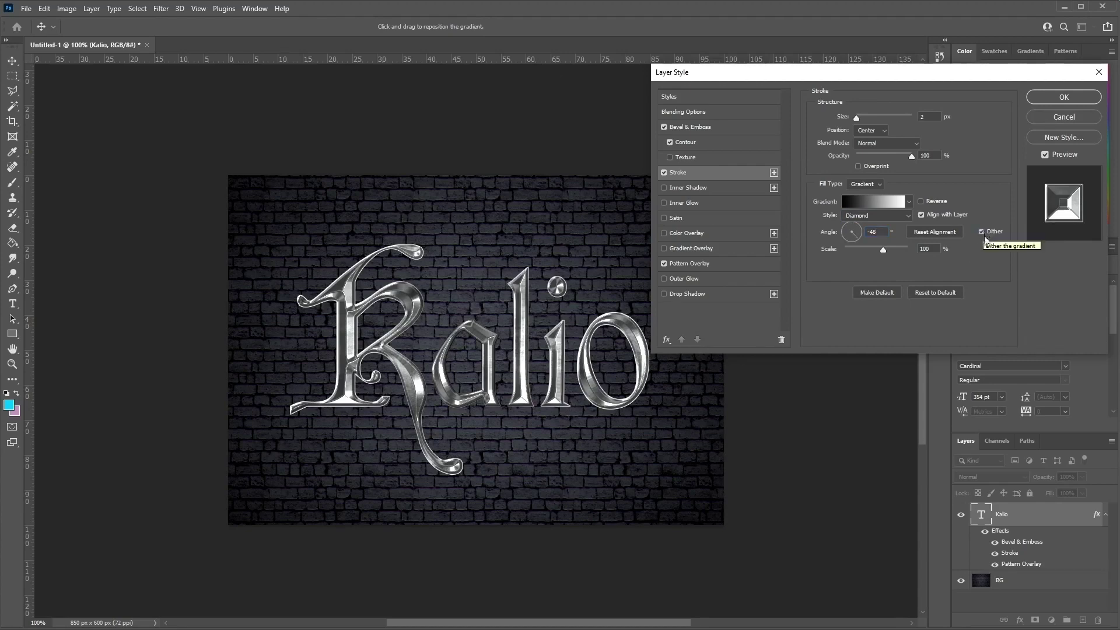
pyautogui.click(933, 249)
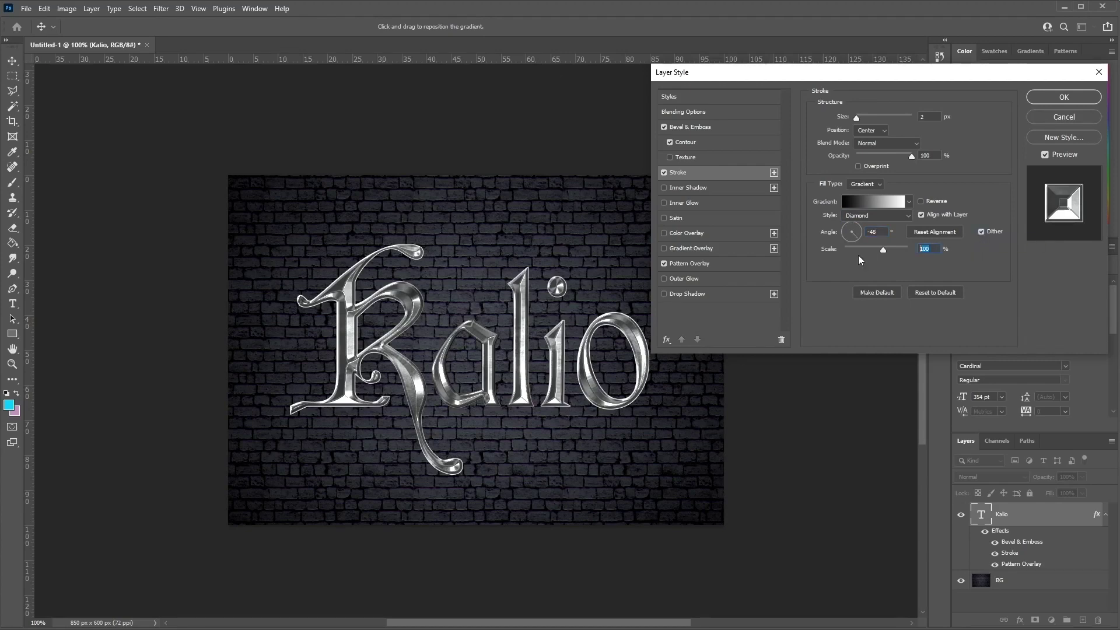
pyautogui.write('150')
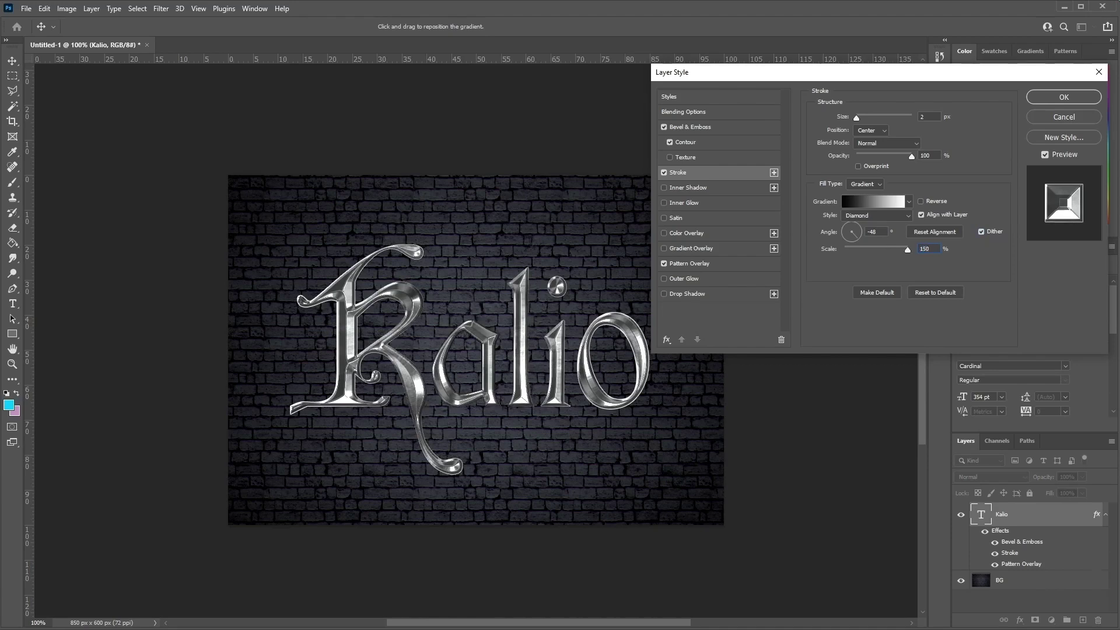
# - Open the stroke's gradient for editing and add an opacity stop with 0% opacity at location 34%
pyautogui.click(883, 200)
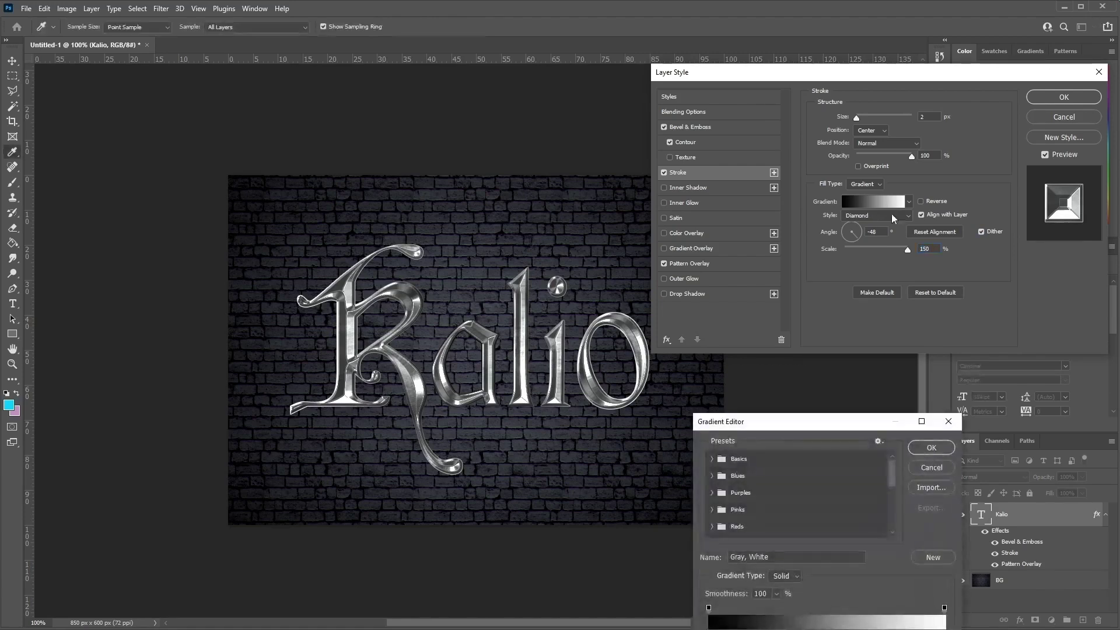
pyautogui.moveTo(864, 422); pyautogui.dragTo(817, 282)
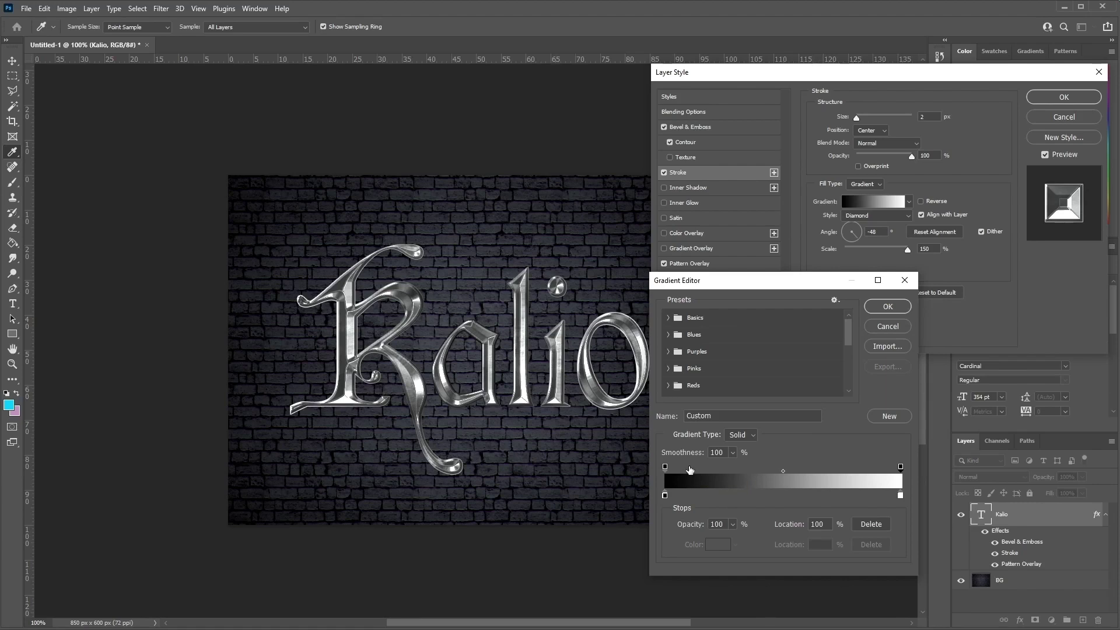
pyautogui.click(689, 467)
pyautogui.write('0')
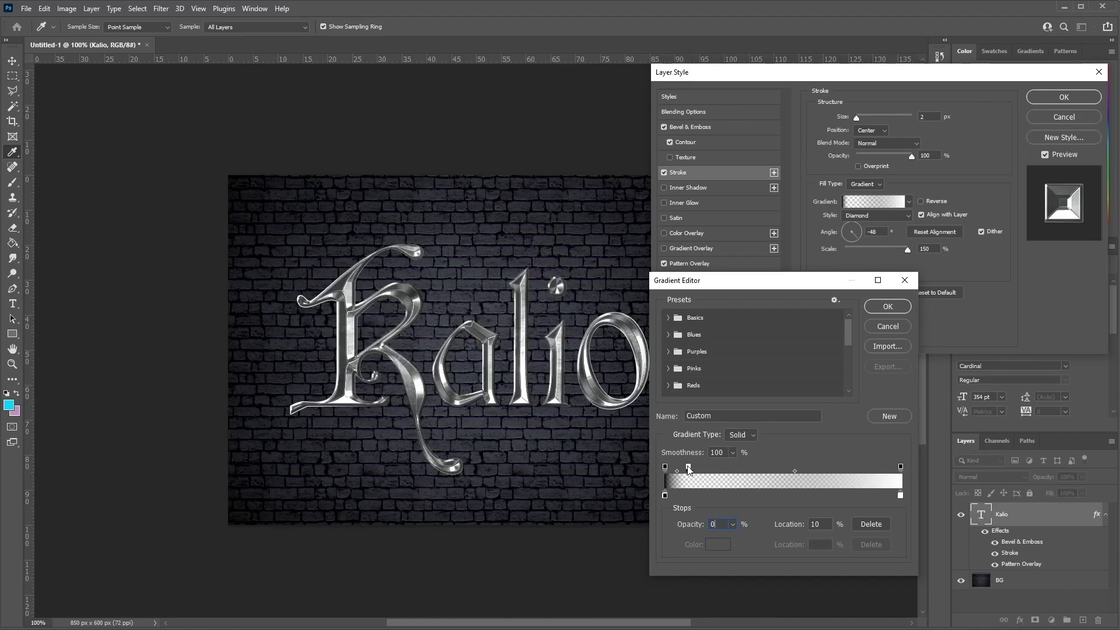
pyautogui.moveTo(689, 467); pyautogui.dragTo(701, 469)
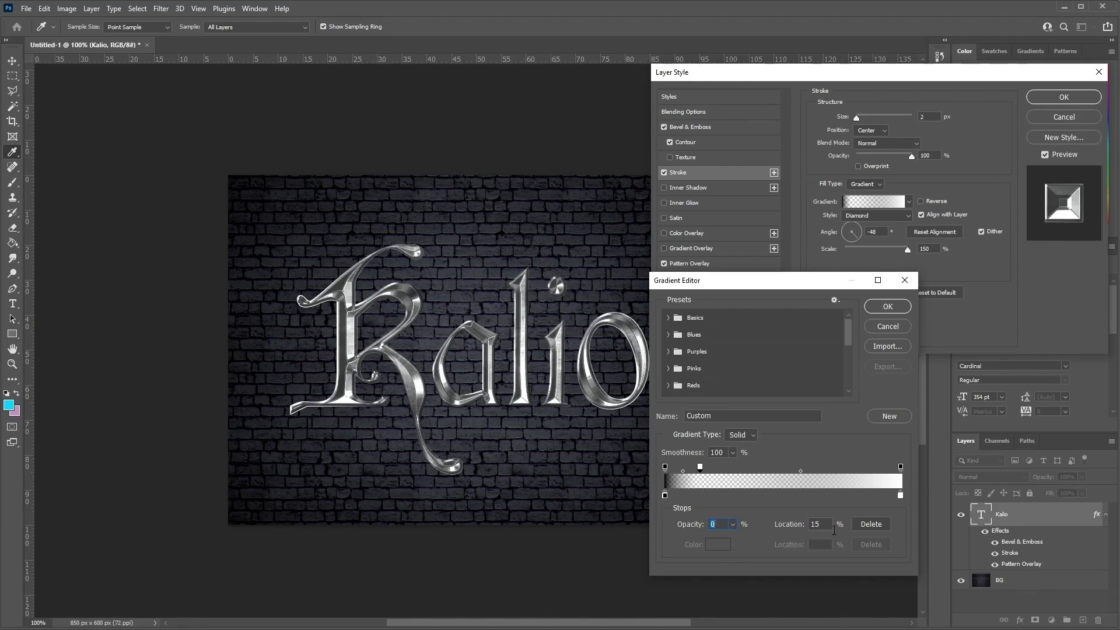
pyautogui.press('Tab')
pyautogui.write('34')
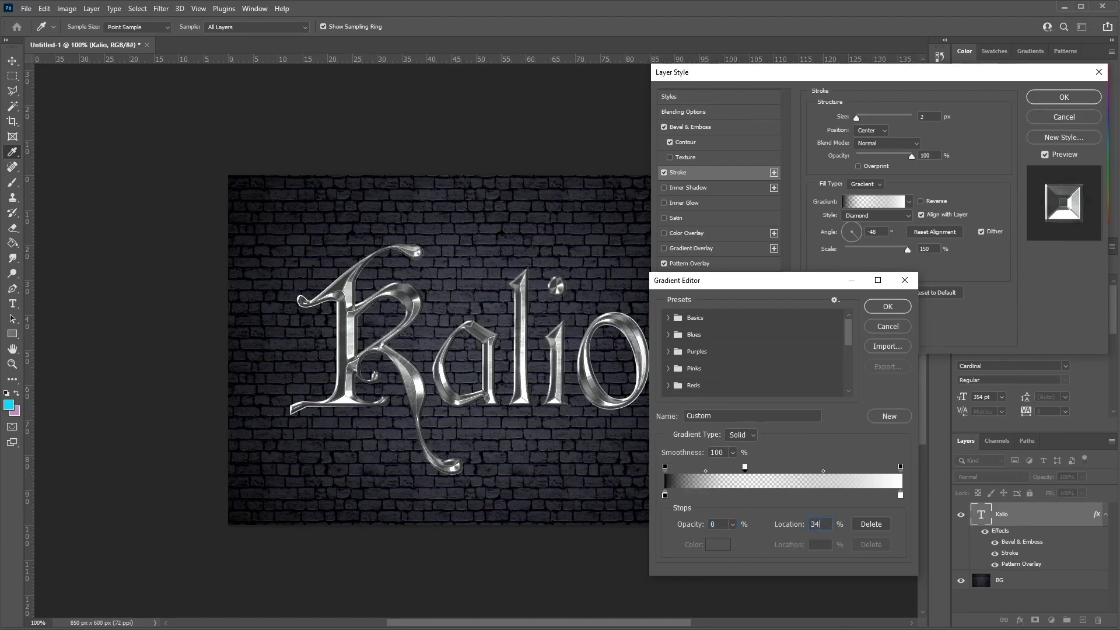
# - Add three more opacity stops with 0% opacity to the stroke gradient at locations 55%, 78% and 87%
pyautogui.click(782, 470)
pyautogui.press('Tab')
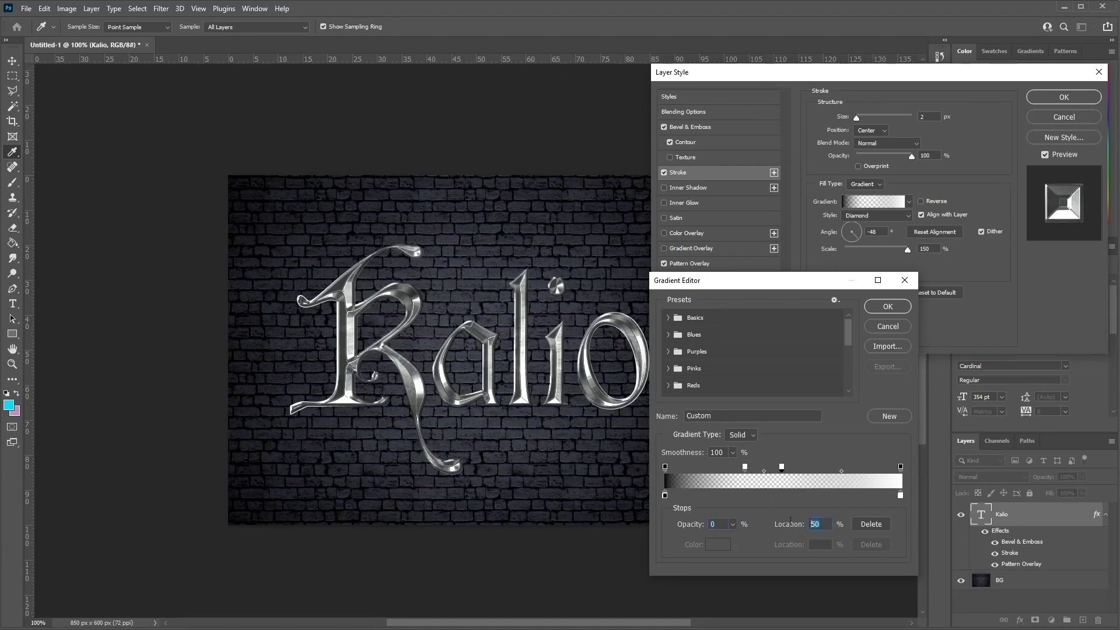
pyautogui.write('55')
pyautogui.click(829, 470)
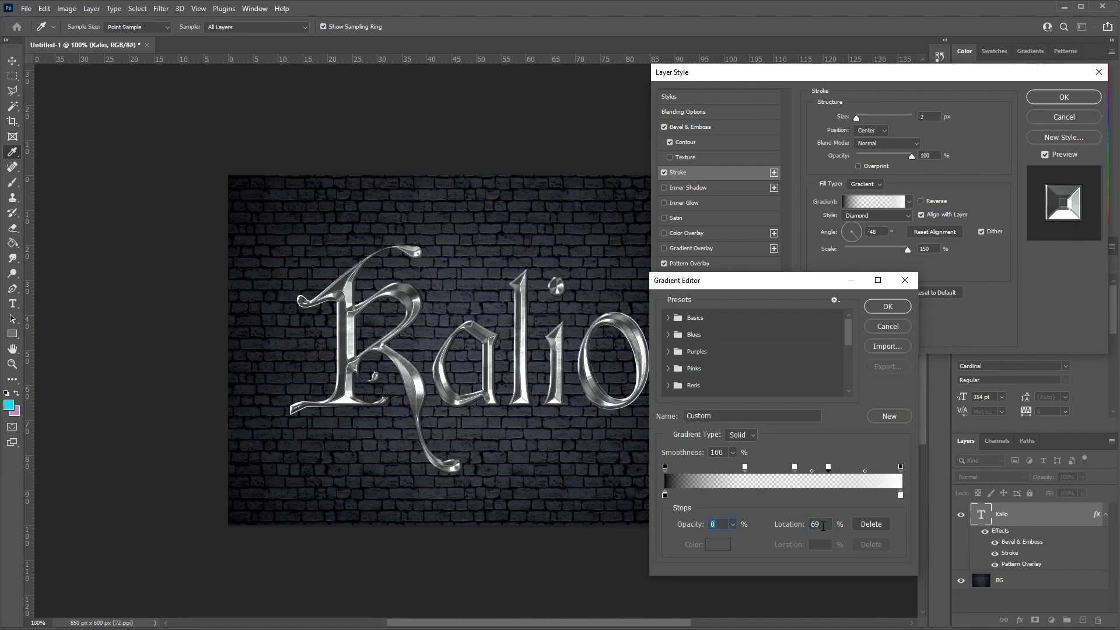
pyautogui.press('Tab')
pyautogui.write('78')
pyautogui.click(884, 470)
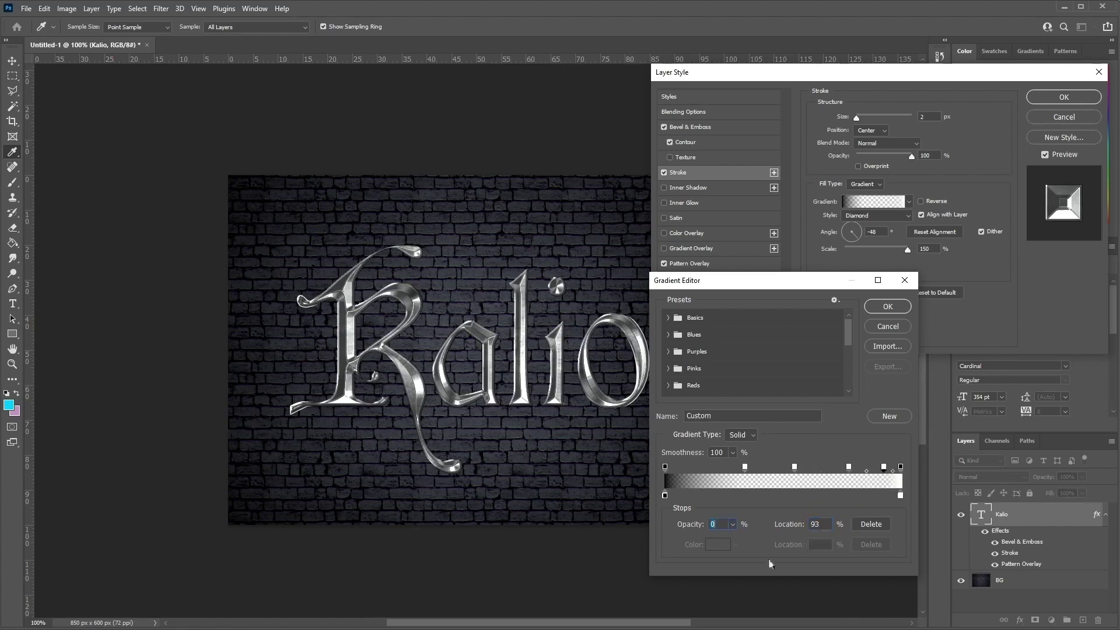
pyautogui.doubleClick(813, 523)
pyautogui.write('87')
# - Set the opacity of the gradient's start and end opacity stops to 0%
pyautogui.click(665, 466)
pyautogui.write('0')
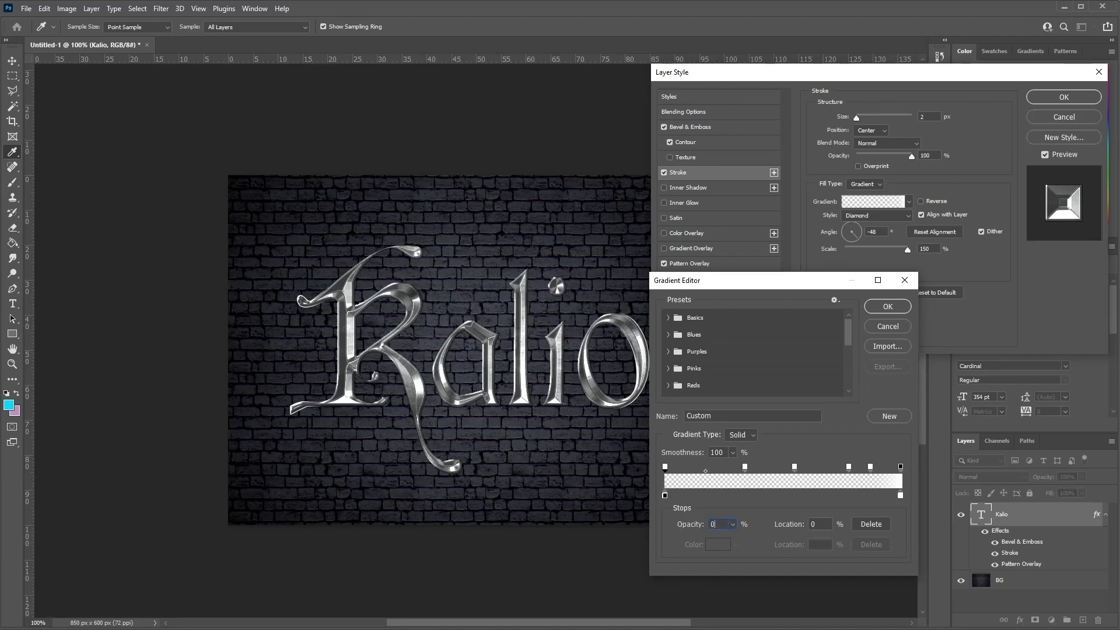
pyautogui.click(901, 468)
pyautogui.write('0')
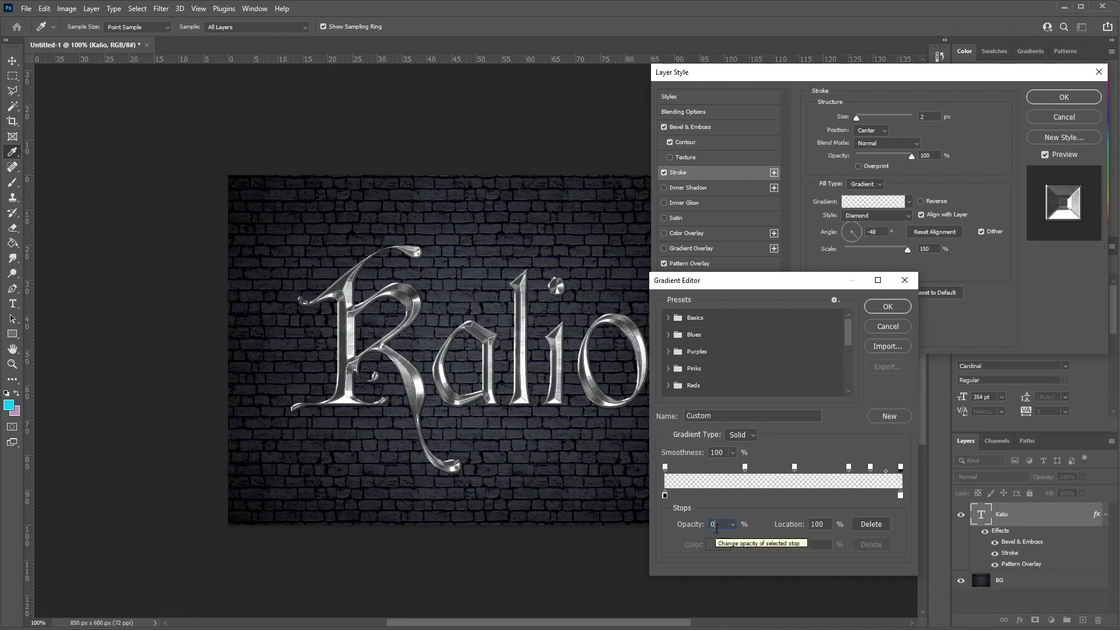
# - Add an opacity stop with 100% opacity at location 10% of the stroke gradient
pyautogui.click(684, 467)
pyautogui.click(707, 522)
pyautogui.click(733, 524)
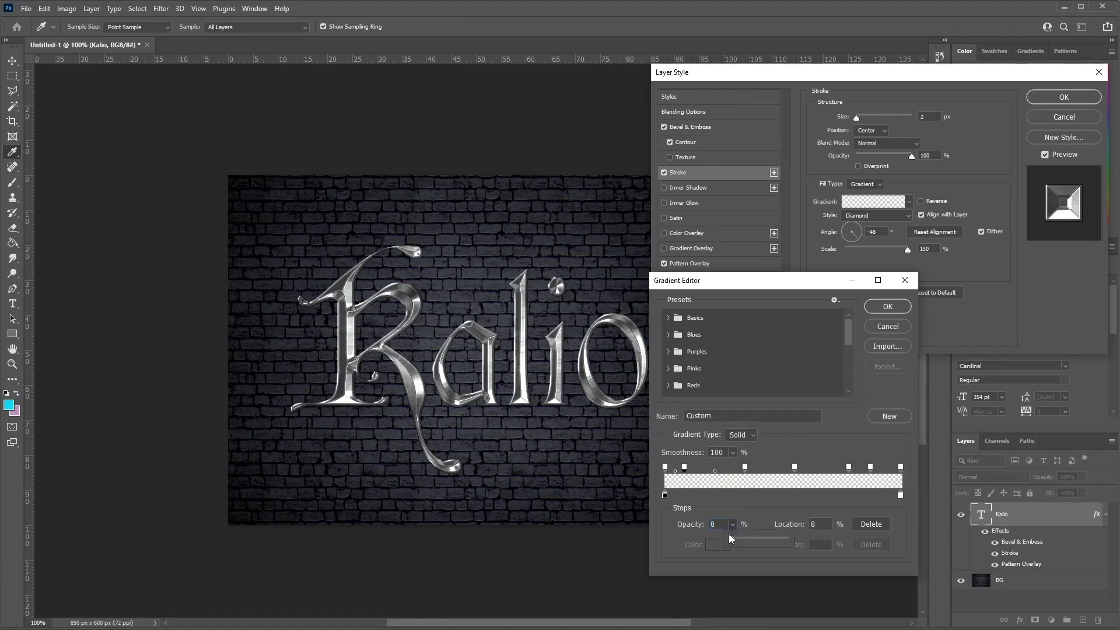
pyautogui.moveTo(729, 537); pyautogui.dragTo(790, 540)
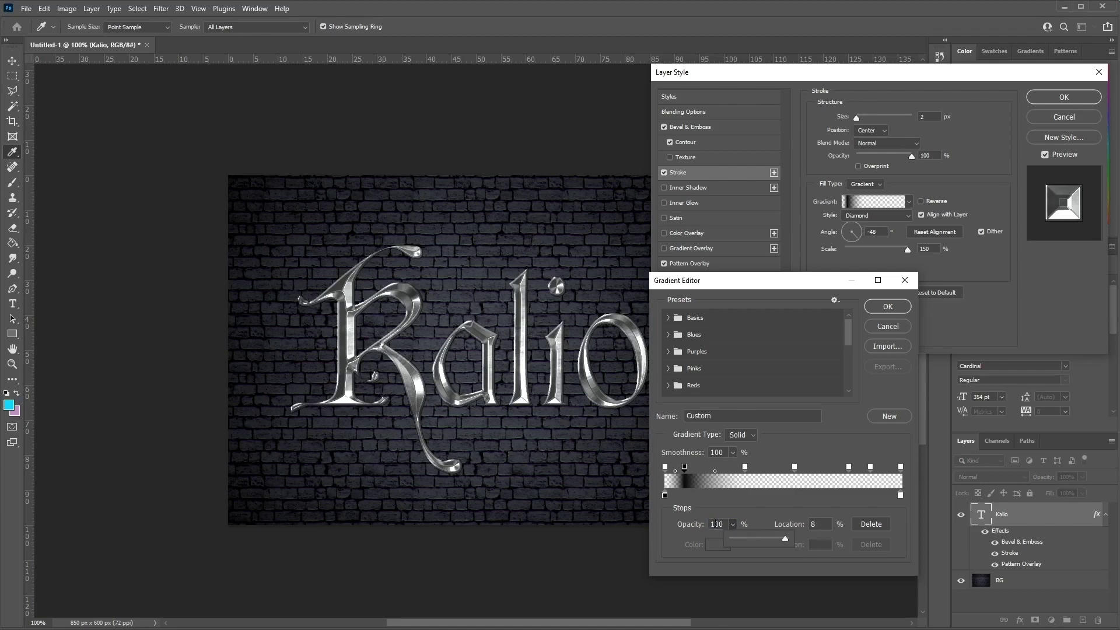
pyautogui.click(822, 523)
pyautogui.write('10')
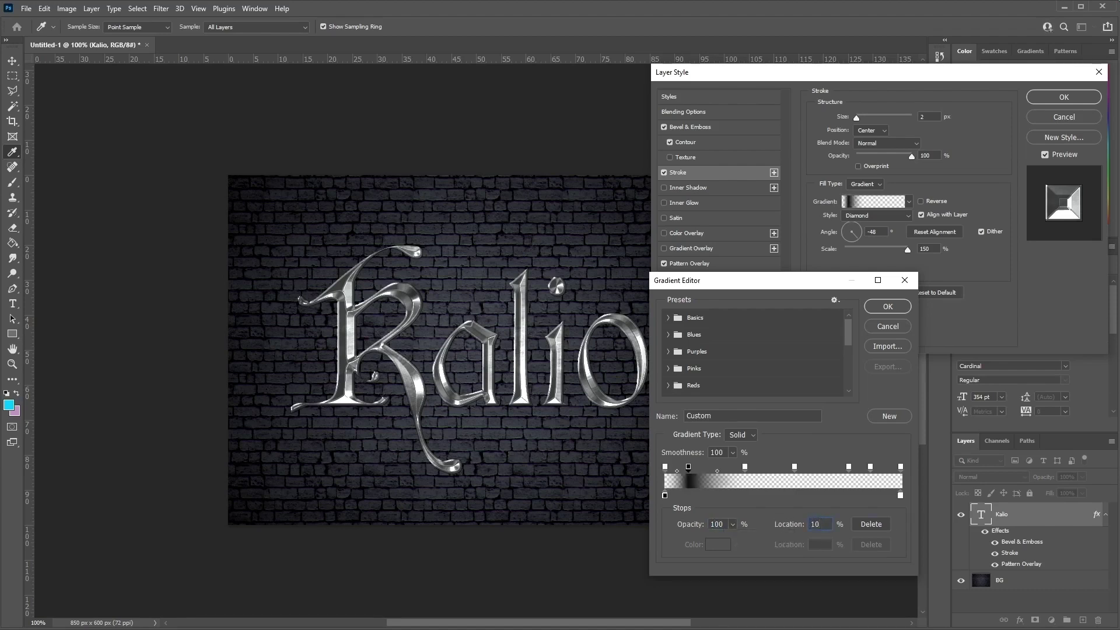
# - Add two more opacity stops with 100% opacity at locations 19% and 40%
pyautogui.click(727, 467)
pyautogui.click(820, 524)
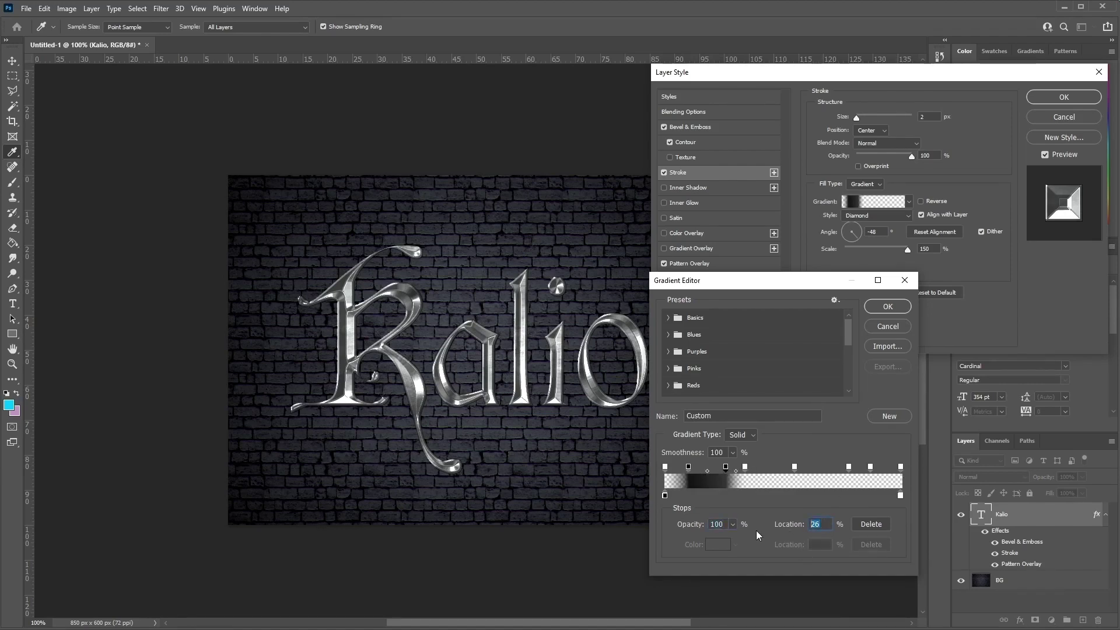
pyautogui.write('19')
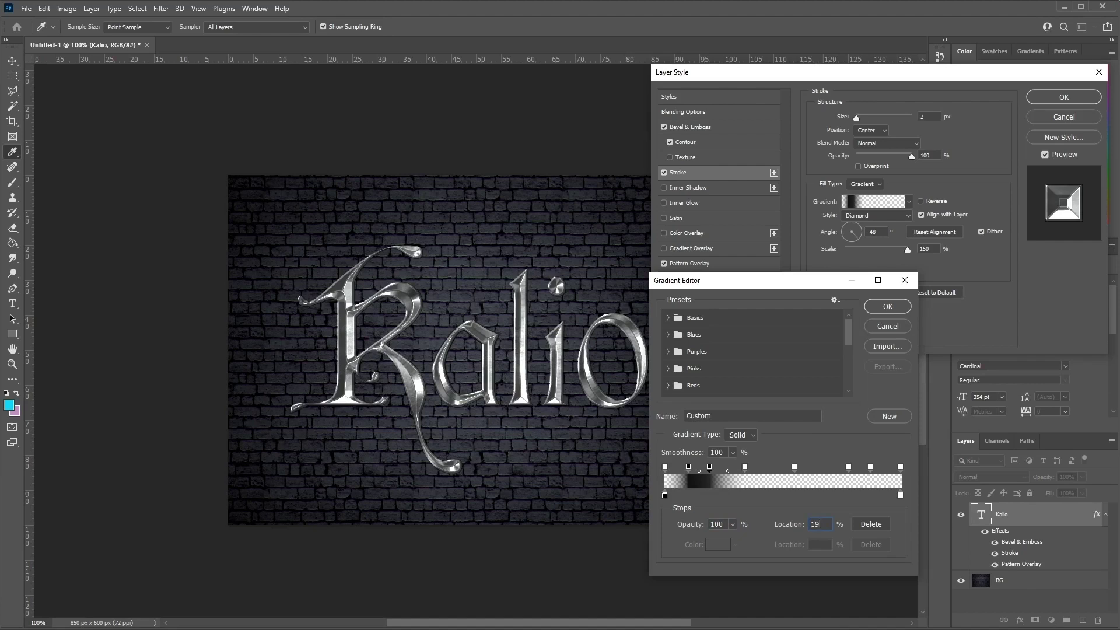
pyautogui.click(768, 470)
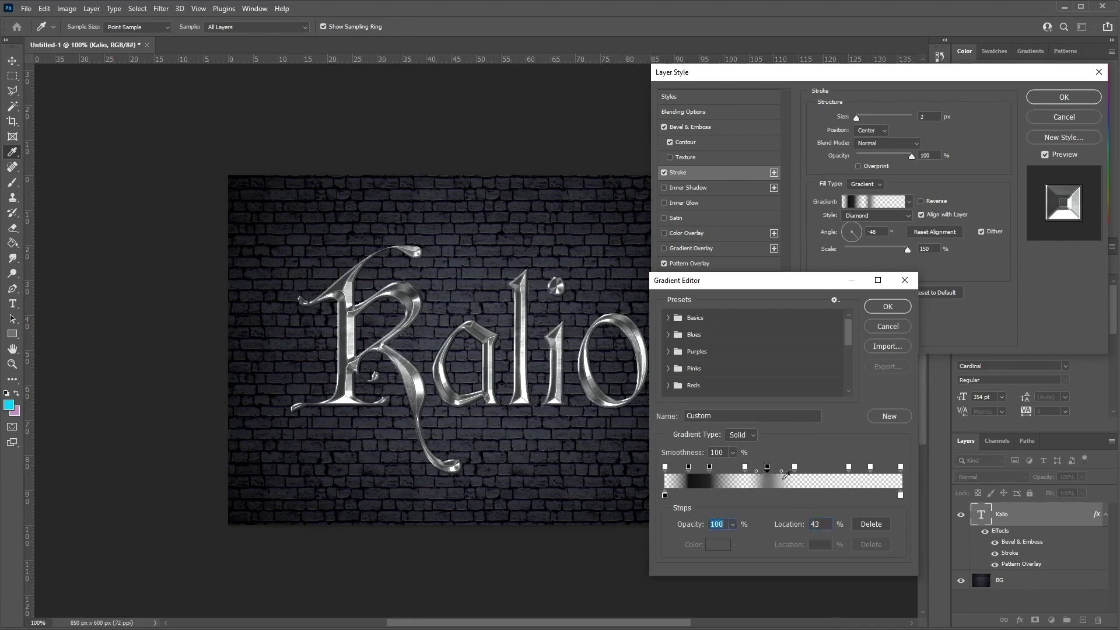
pyautogui.press('Tab')
pyautogui.write('40')
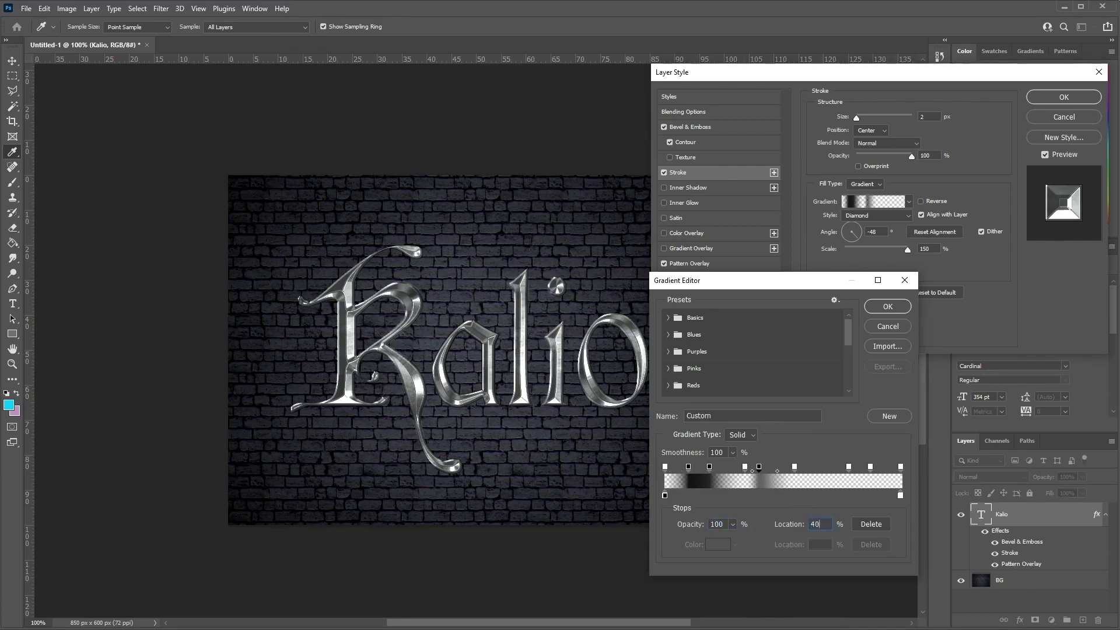
# - Add further opacity stops with 100% opacity at locations 67% and 92%
pyautogui.click(814, 467)
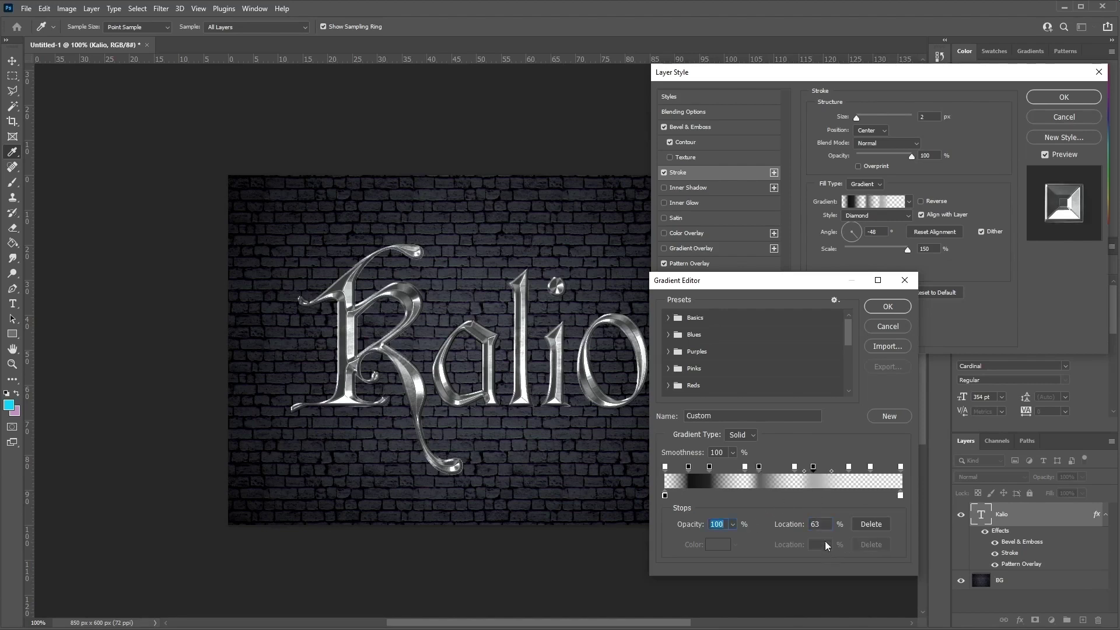
pyautogui.press('Tab')
pyautogui.write('67')
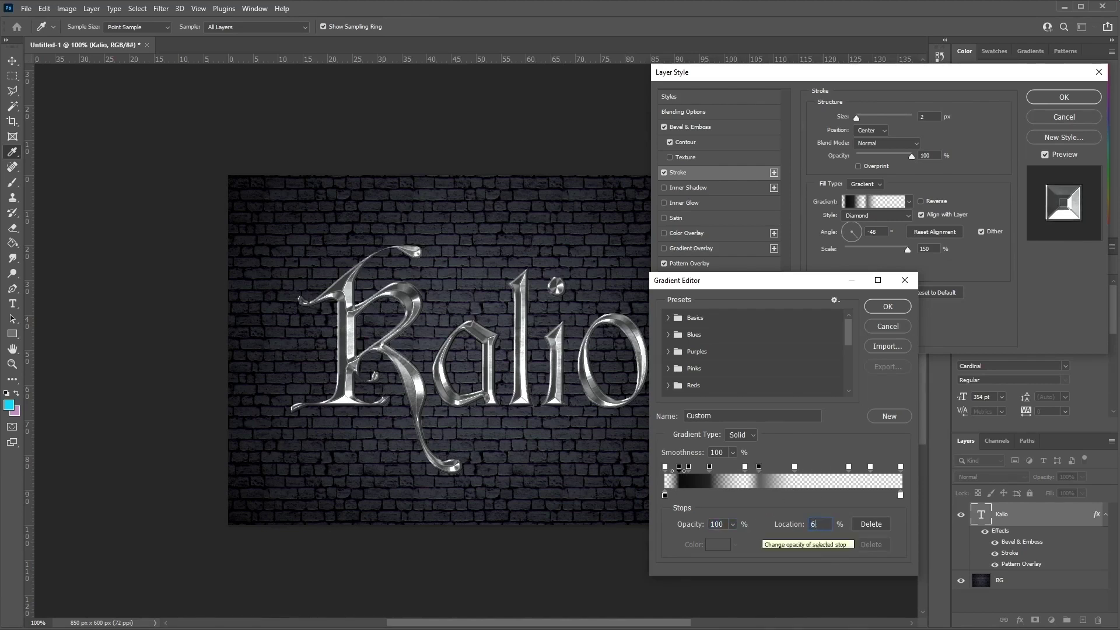
pyautogui.click(889, 467)
pyautogui.press('Tab')
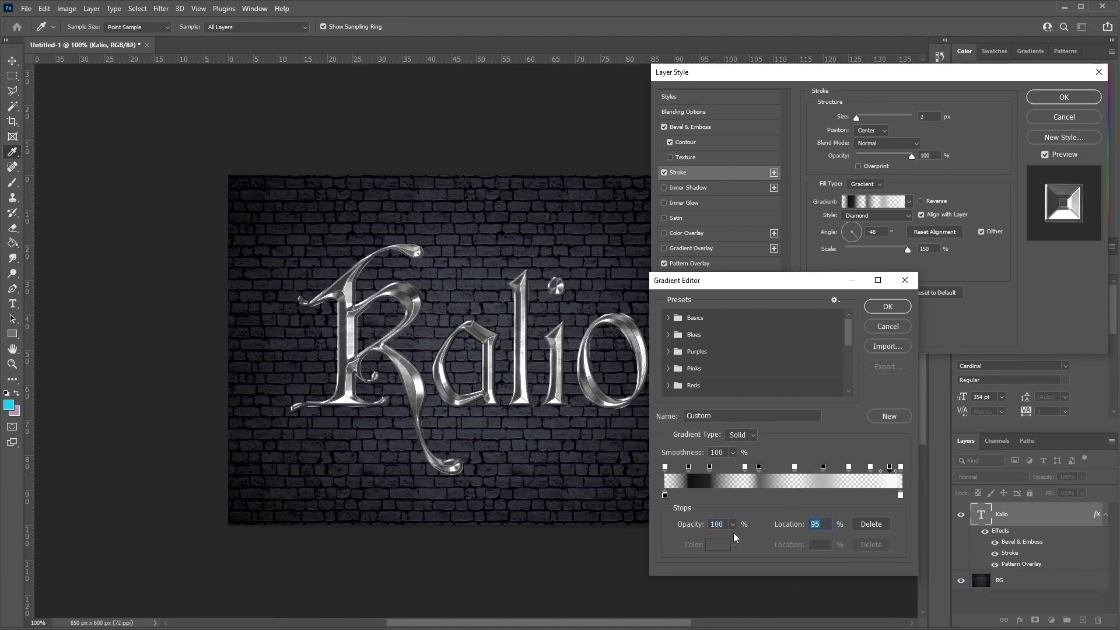
pyautogui.write('92')
# - Change the gradient's black color stop to #23253a and place it at location 10%
pyautogui.click(665, 495)
pyautogui.moveTo(666, 495); pyautogui.dragTo(677, 496)
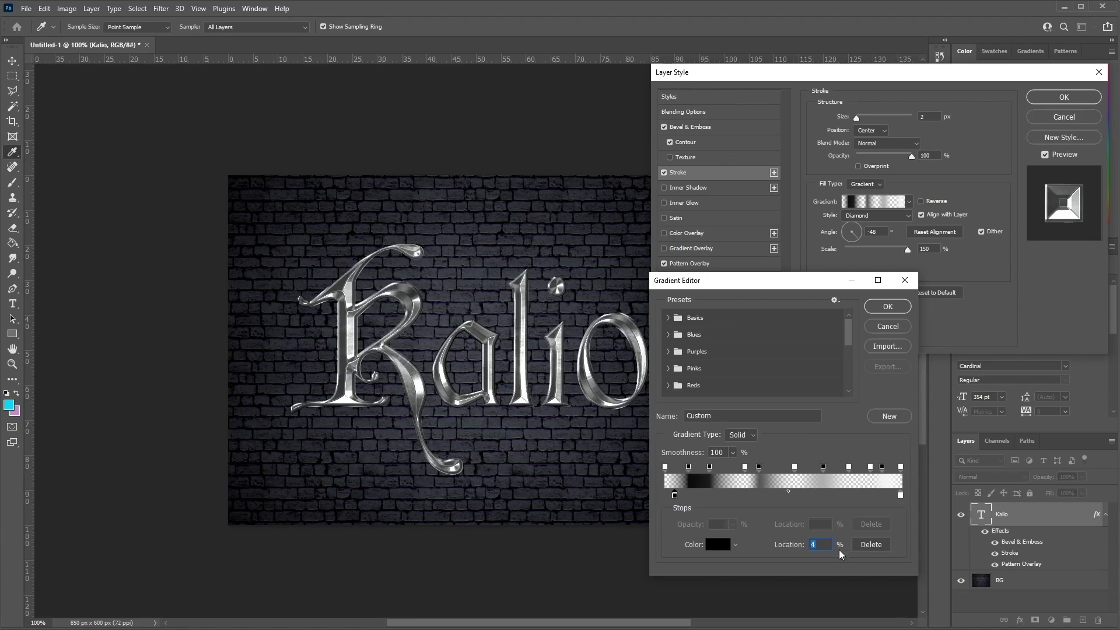
pyautogui.click(717, 544)
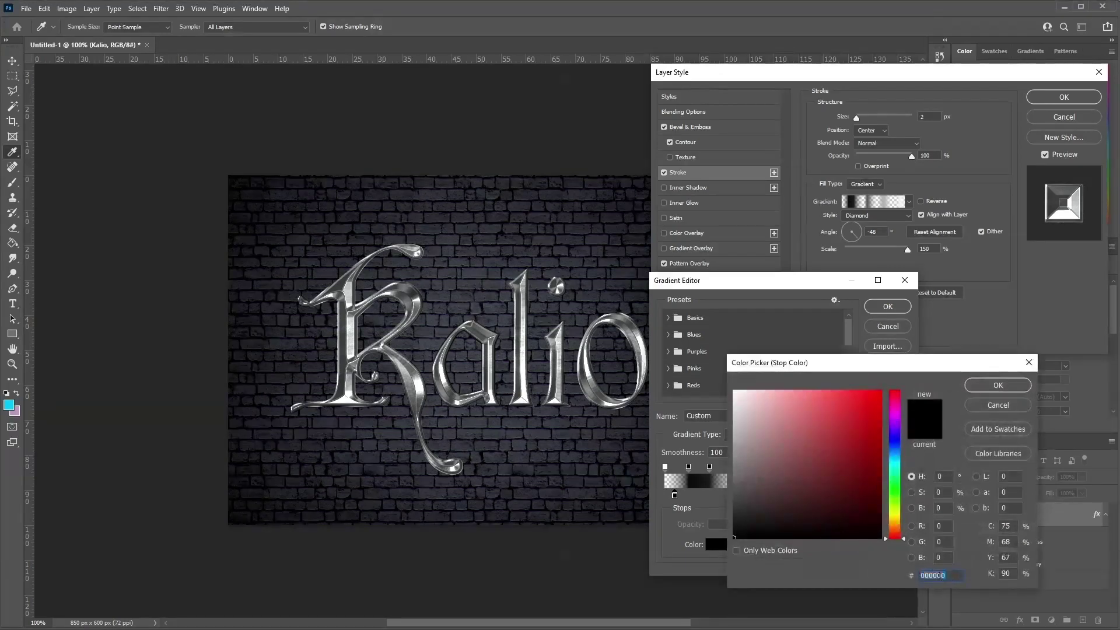
pyautogui.write('23')
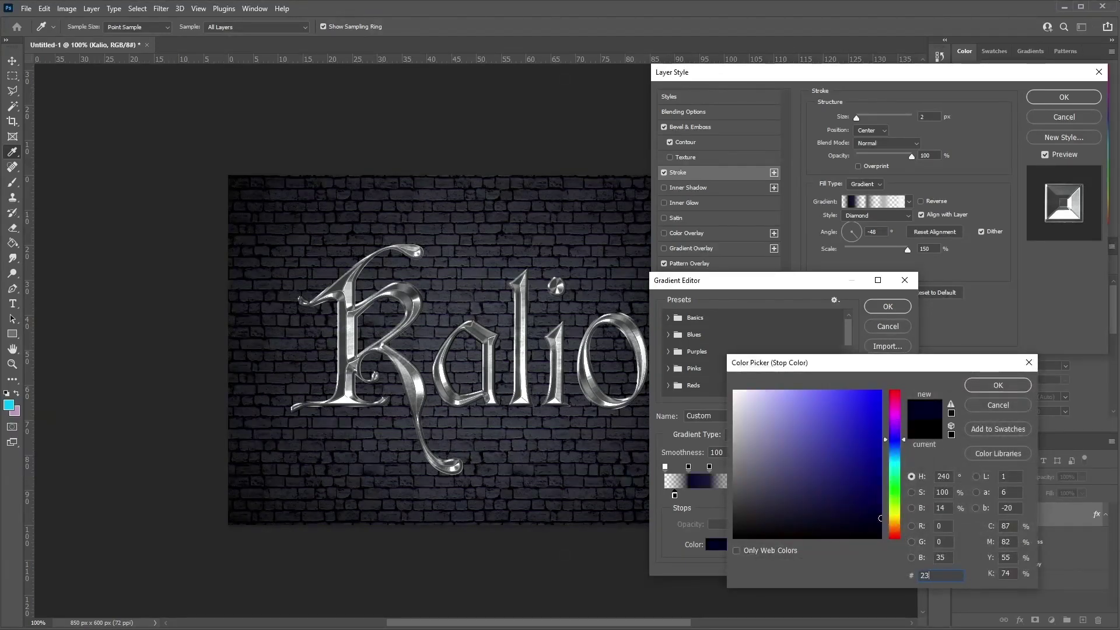
pyautogui.write('253')
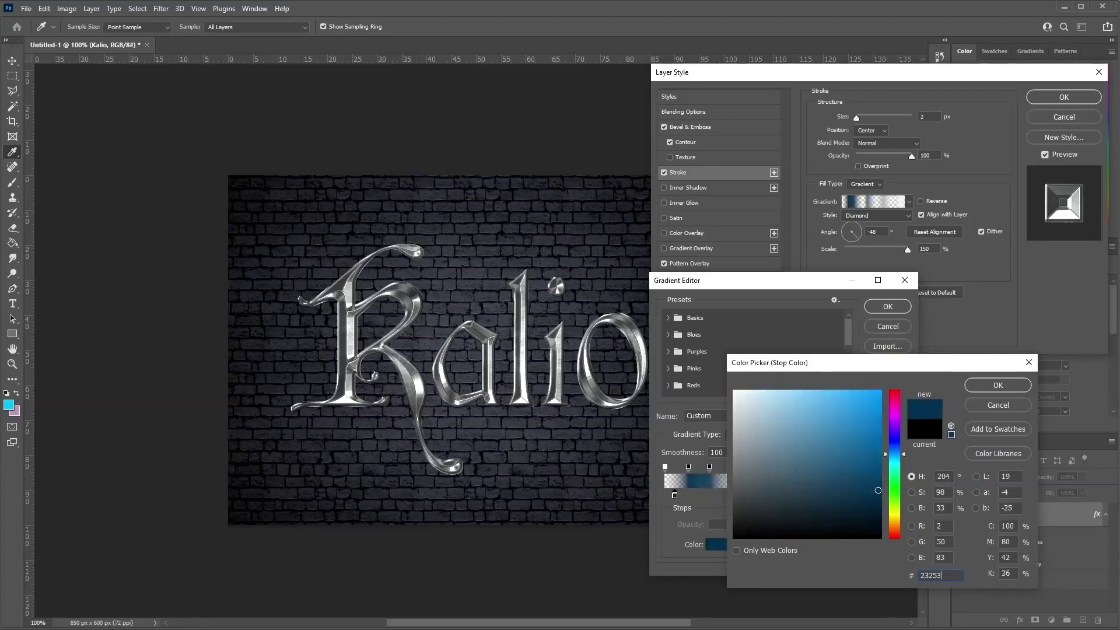
pyautogui.write('a')
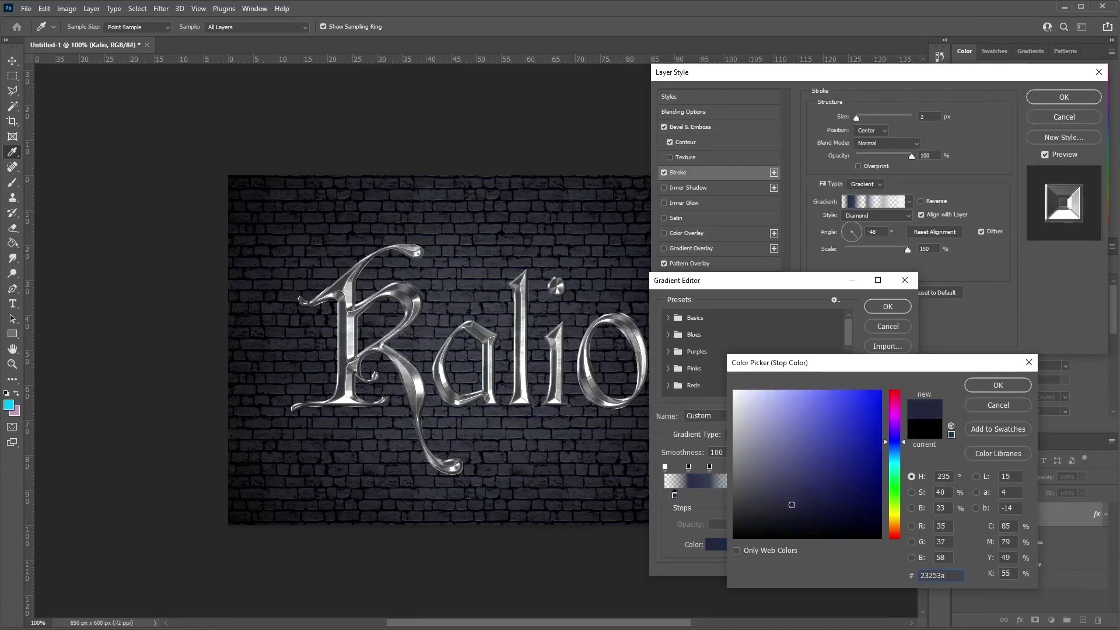
pyautogui.click(997, 386)
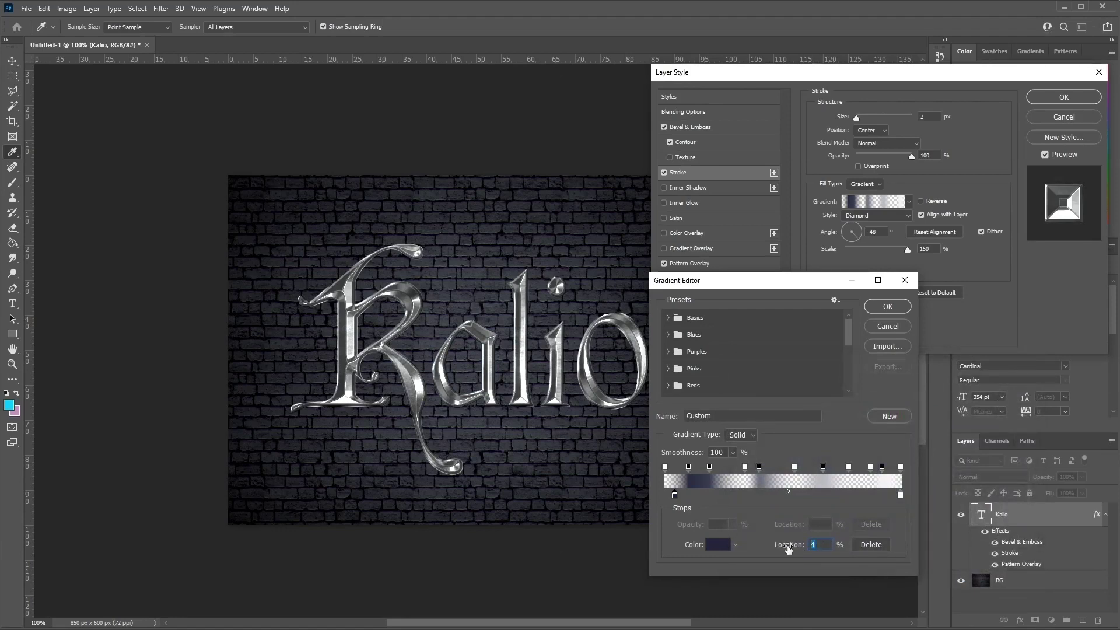
pyautogui.write('10')
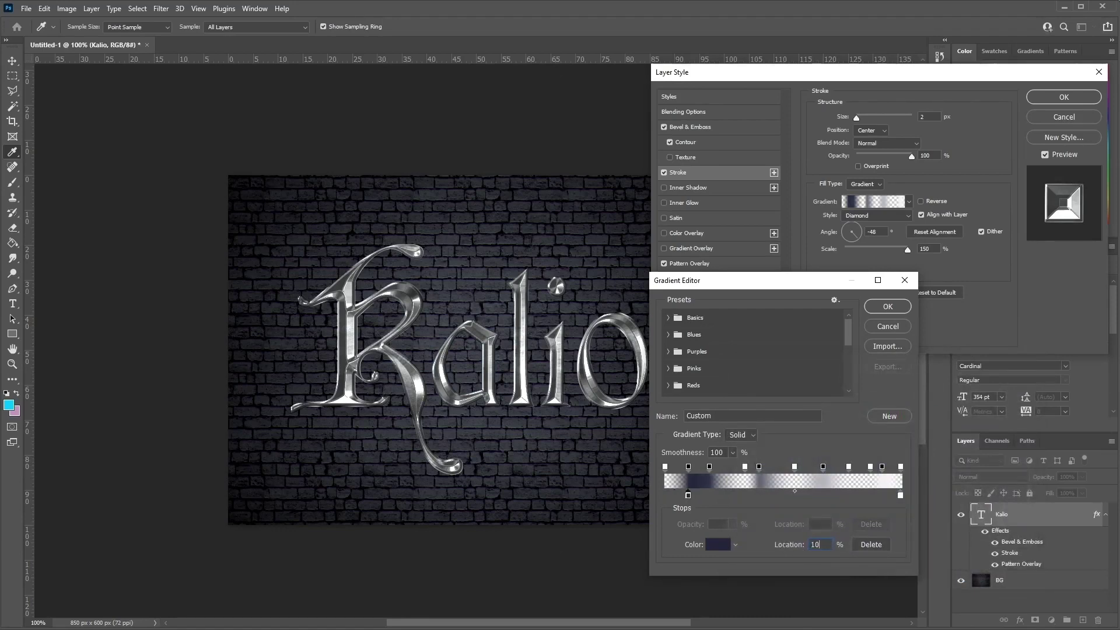
# - Add a color stop with color #ddd6ff at location 40% of the stroke gradient
pyautogui.click(730, 495)
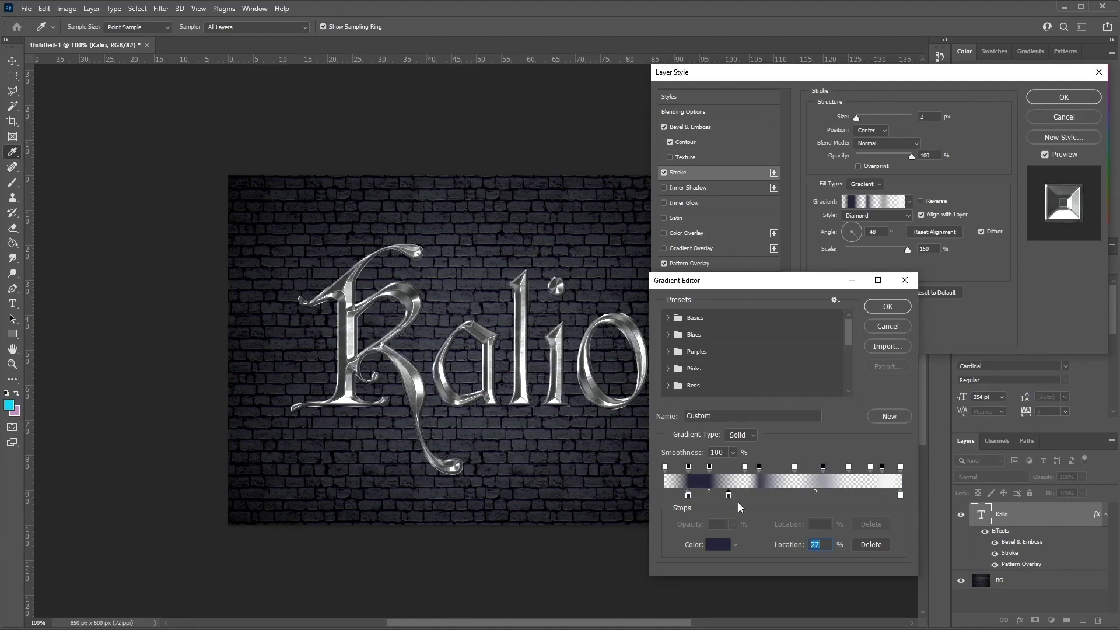
pyautogui.click(718, 546)
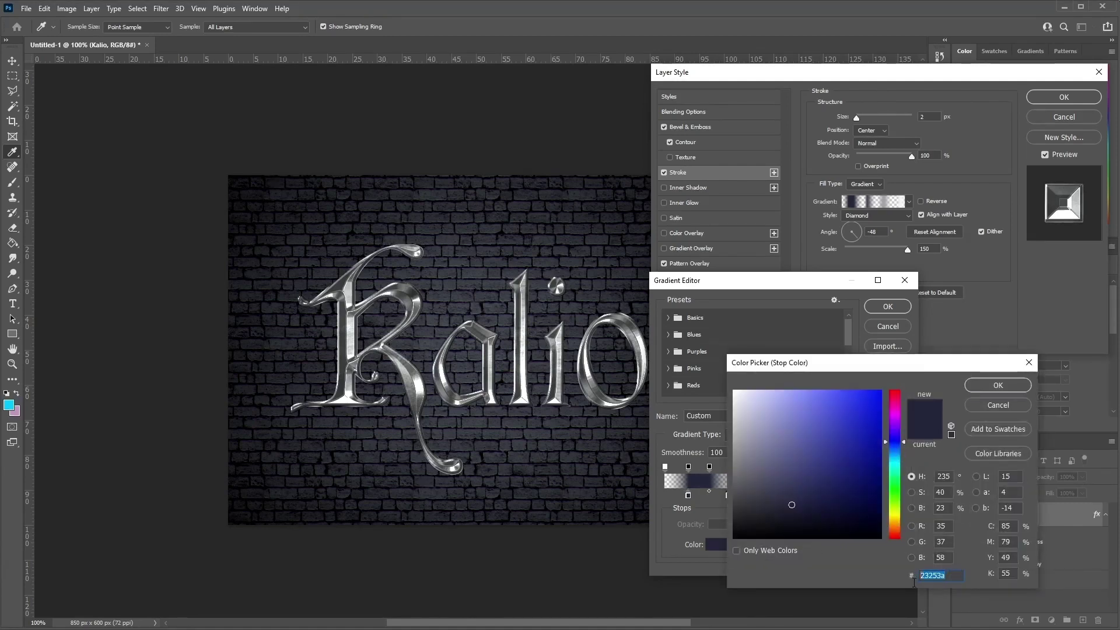
pyautogui.write('d')
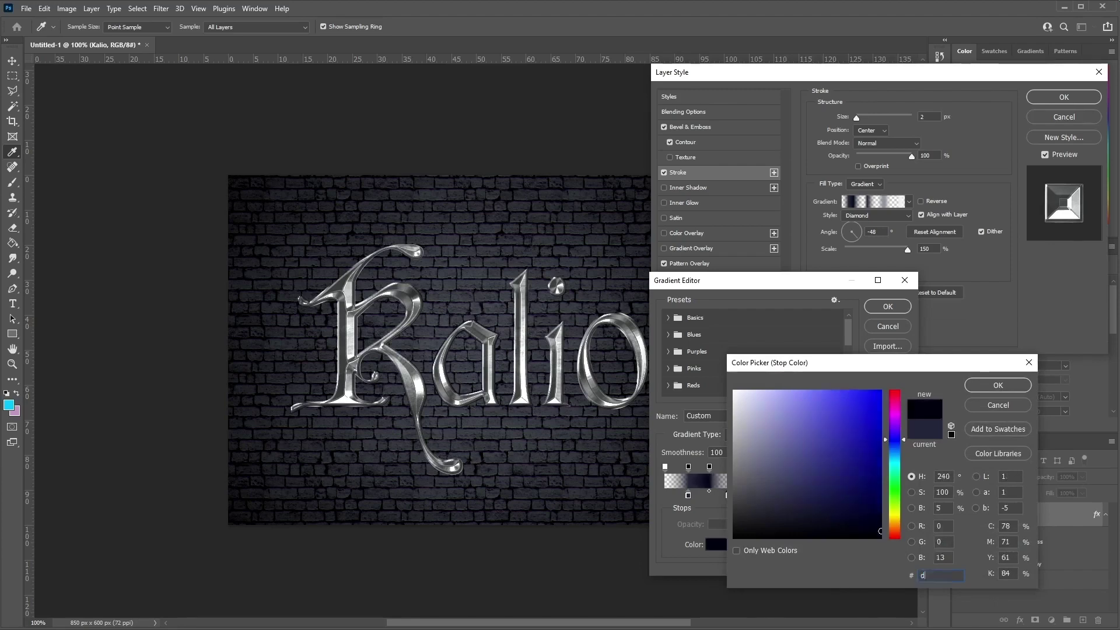
pyautogui.write('dd6')
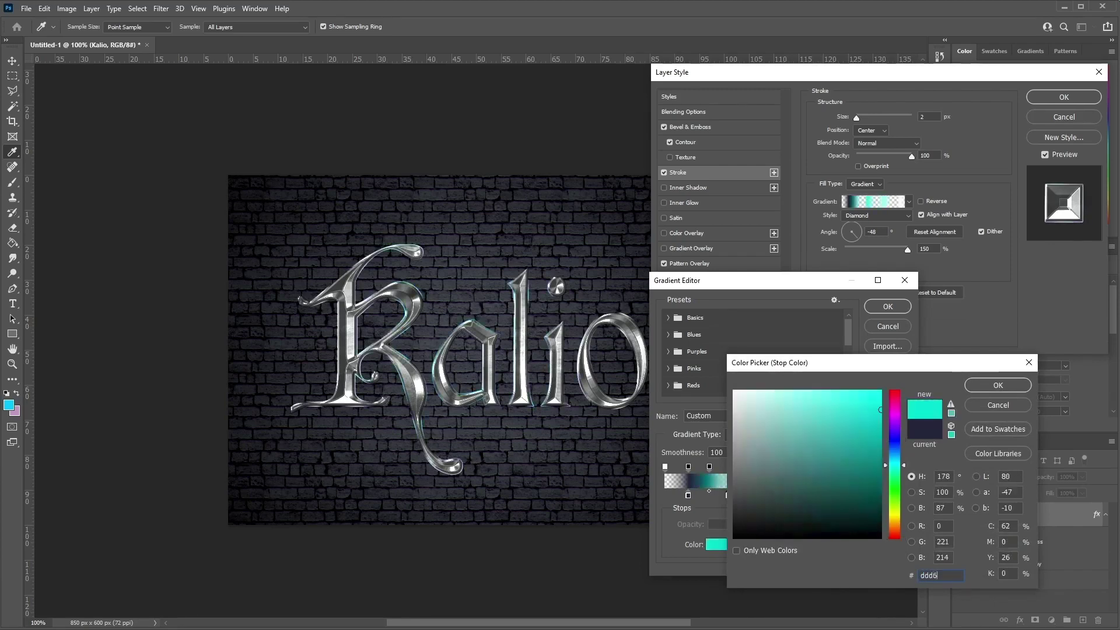
pyautogui.write('ff')
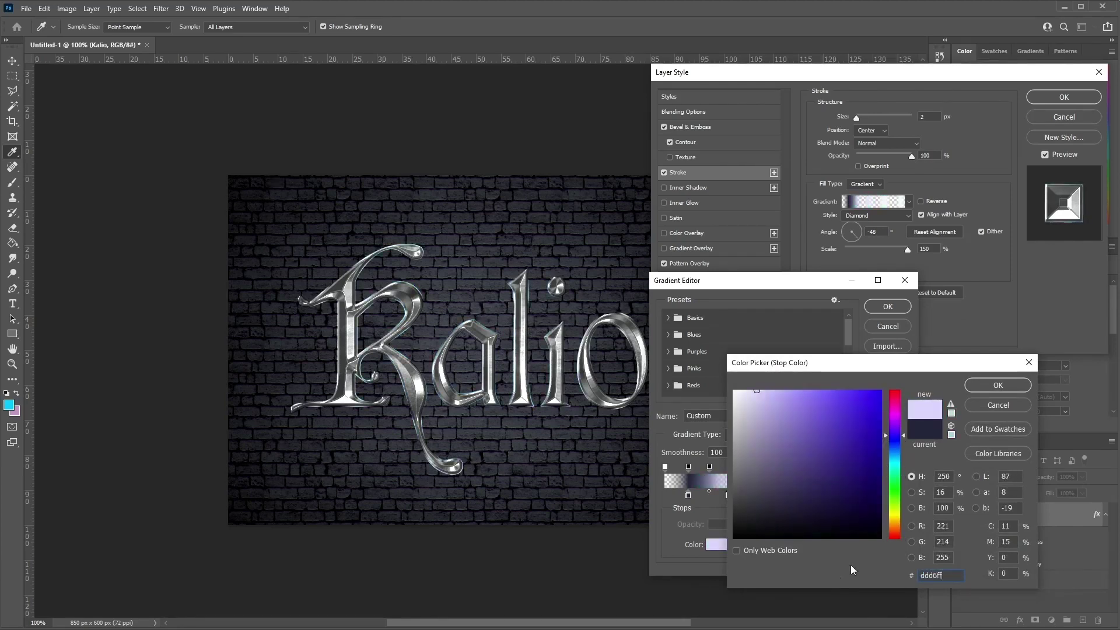
pyautogui.click(978, 386)
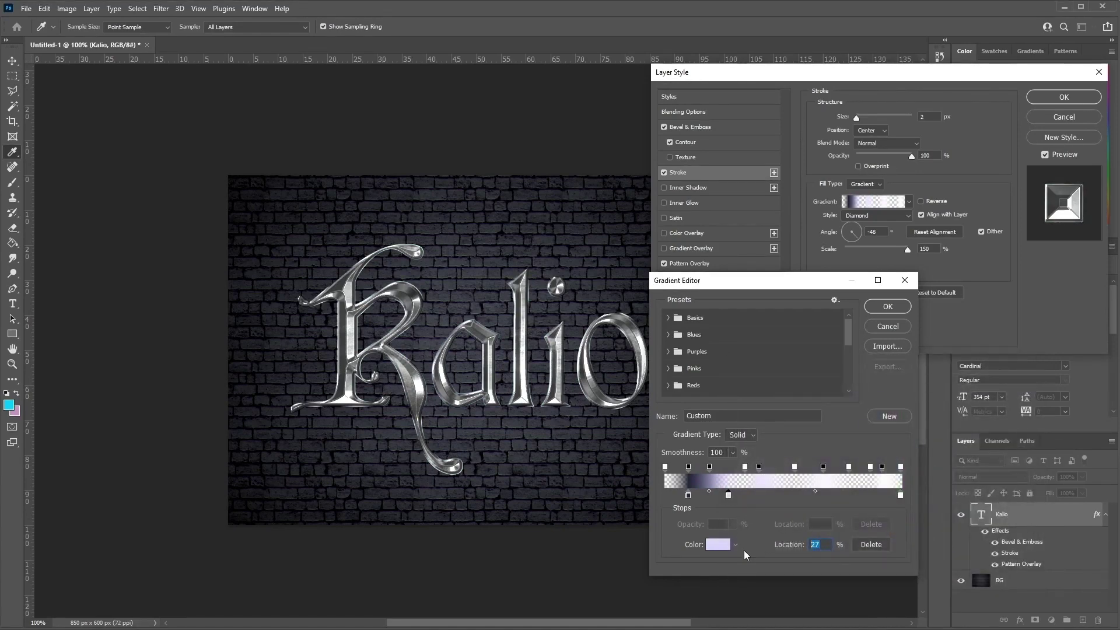
pyautogui.write('40')
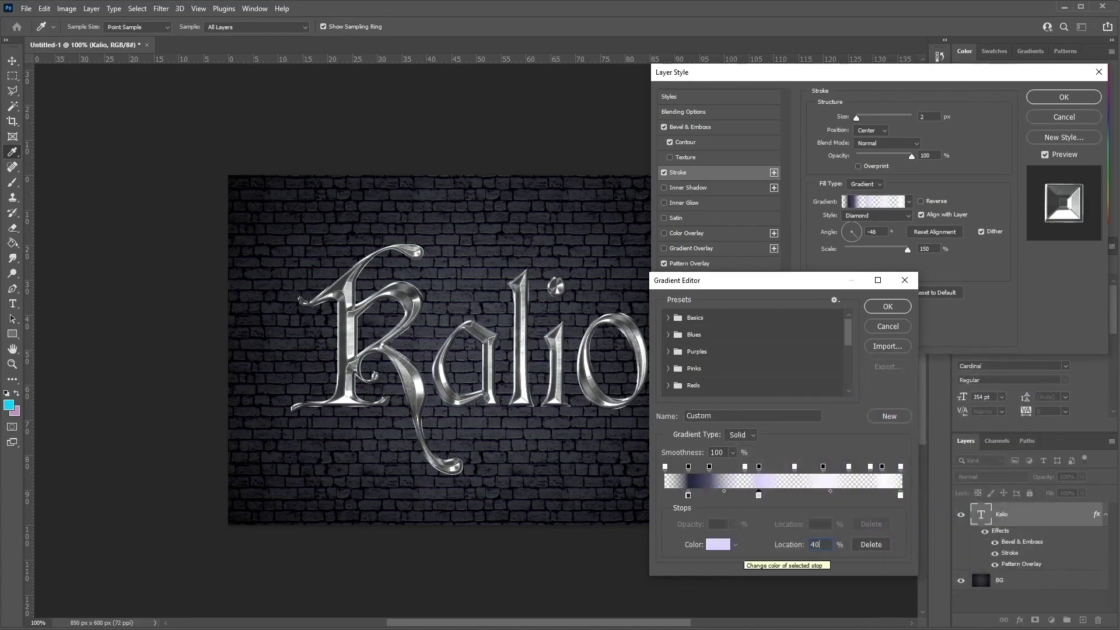
# - Add a color stop with color #5f5d5b at location 56% of the stroke gradient
pyautogui.click(791, 497)
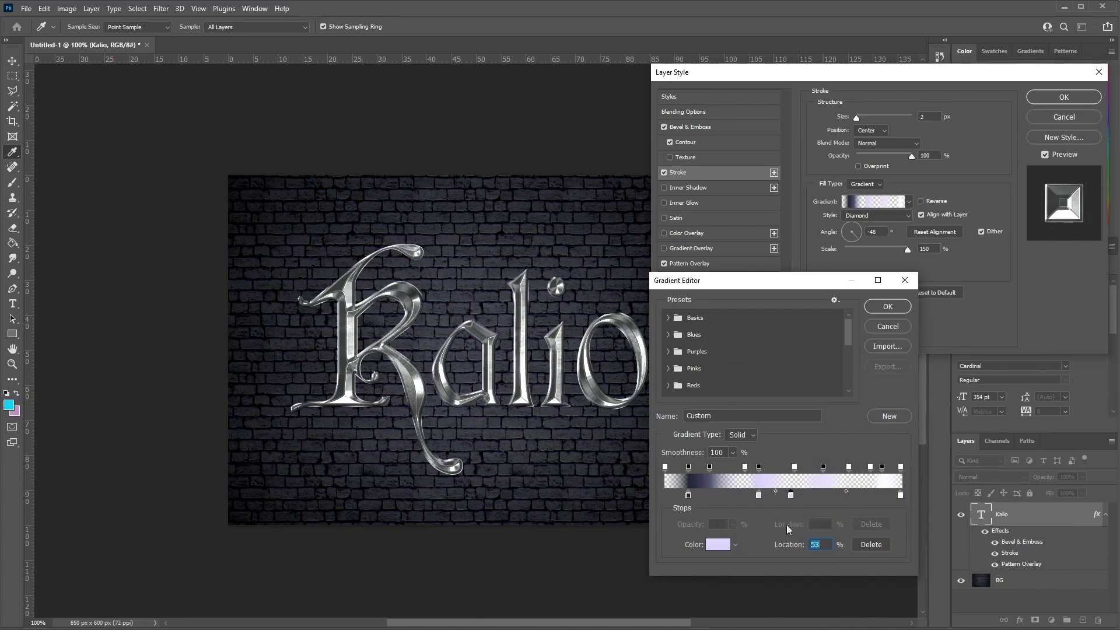
pyautogui.click(713, 547)
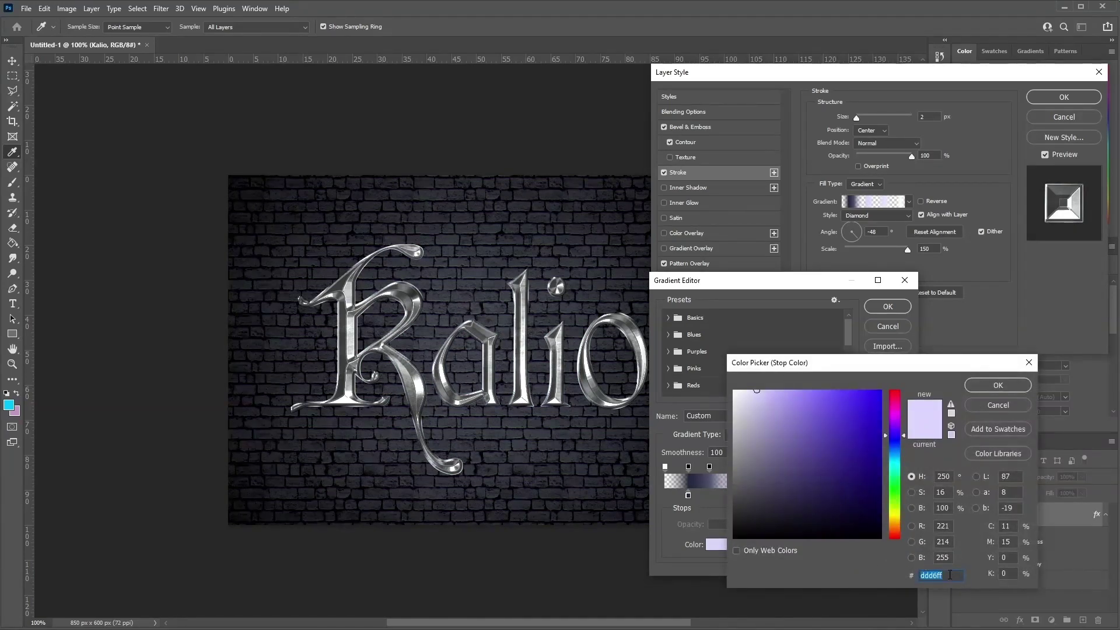
pyautogui.press('BackSpace')
pyautogui.write('5')
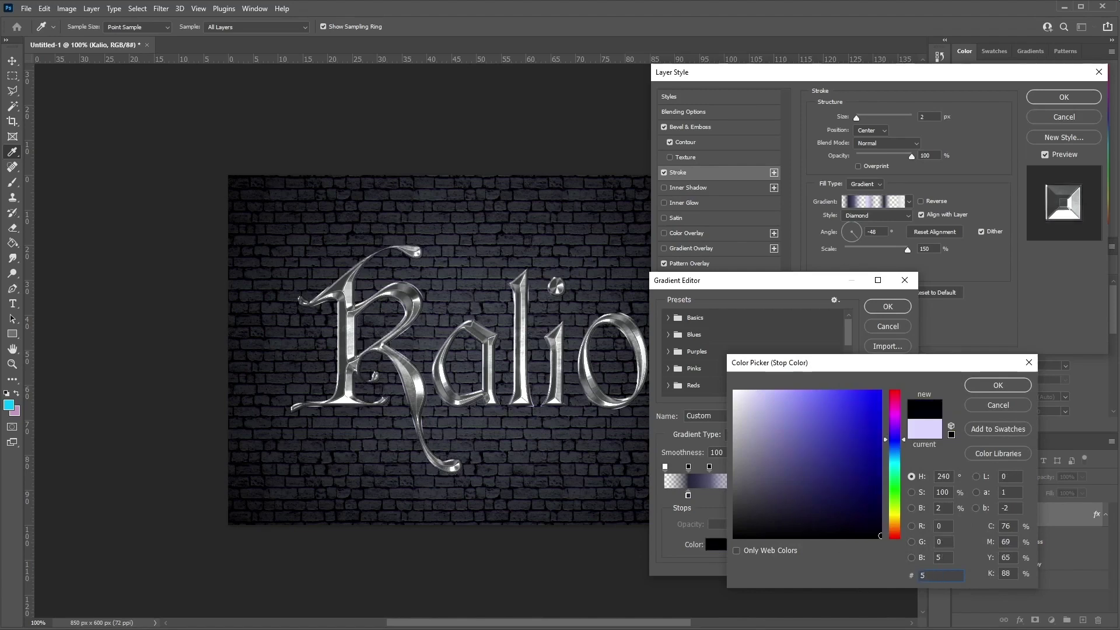
pyautogui.write('f5')
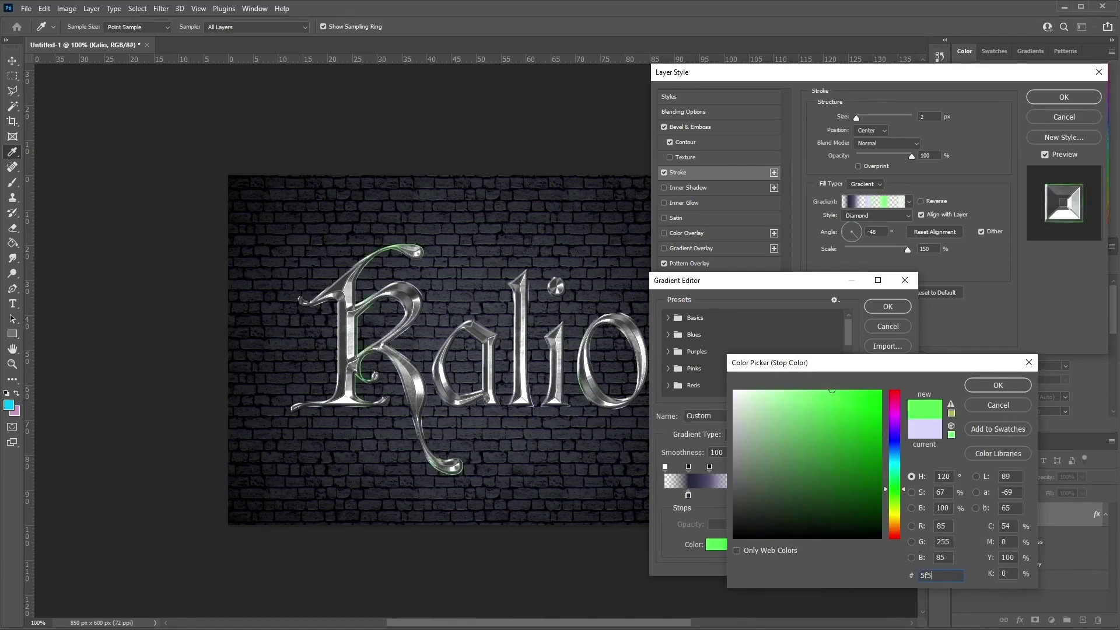
pyautogui.write('d')
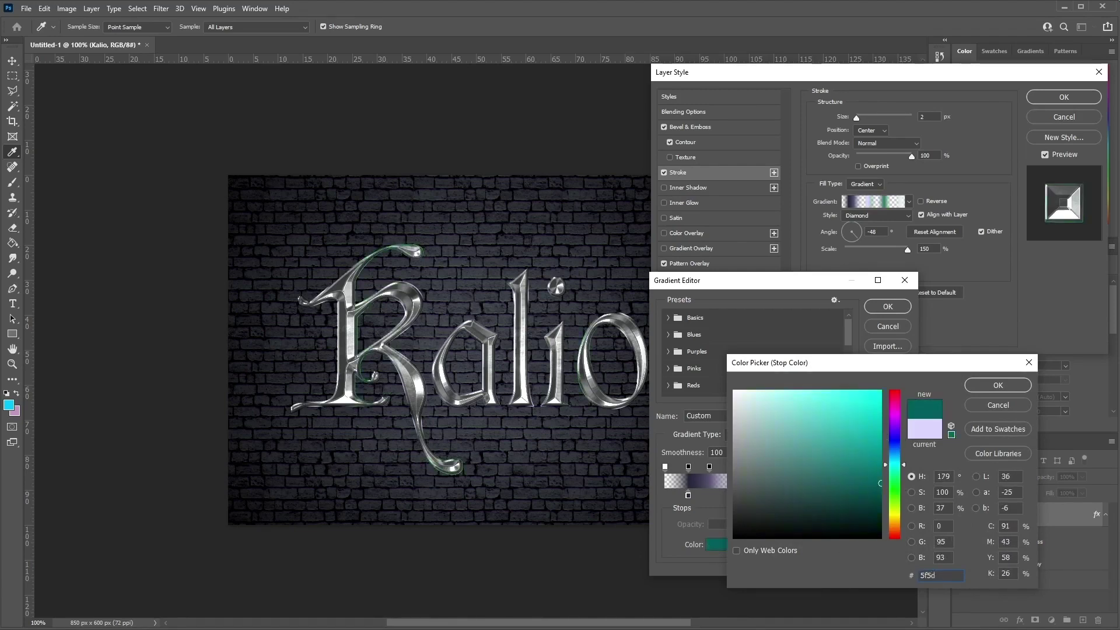
pyautogui.write('5b')
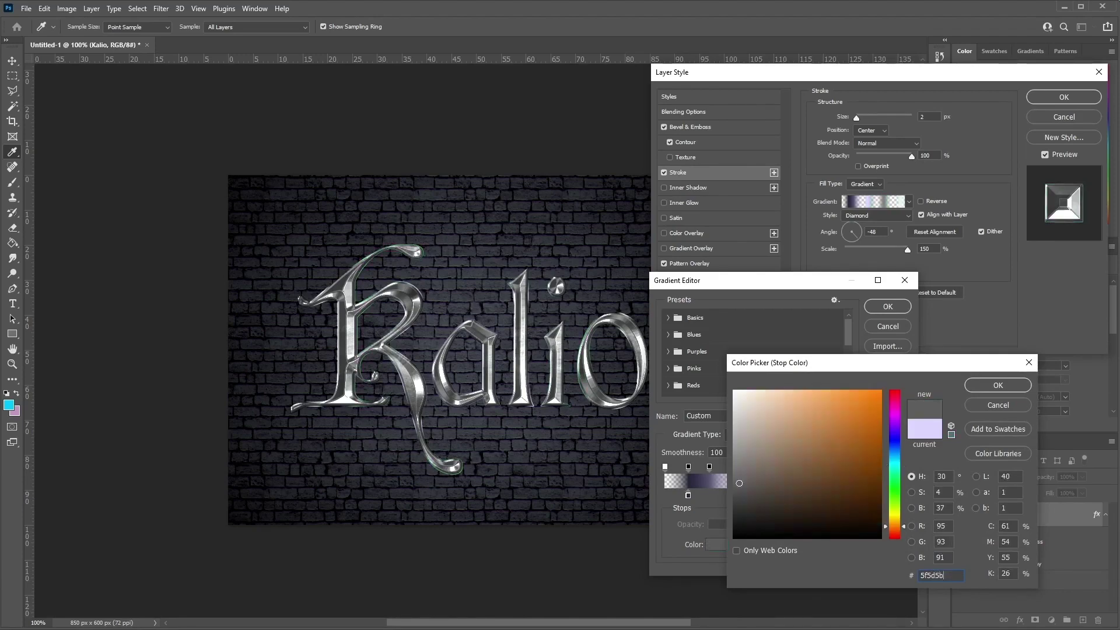
pyautogui.click(1010, 390)
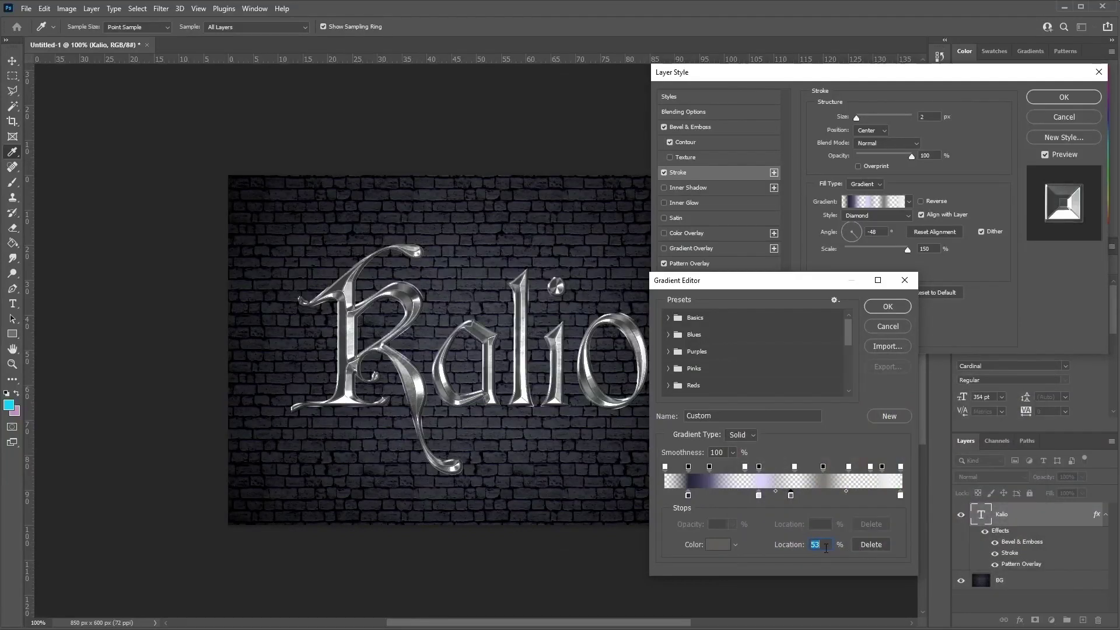
pyautogui.write('56')
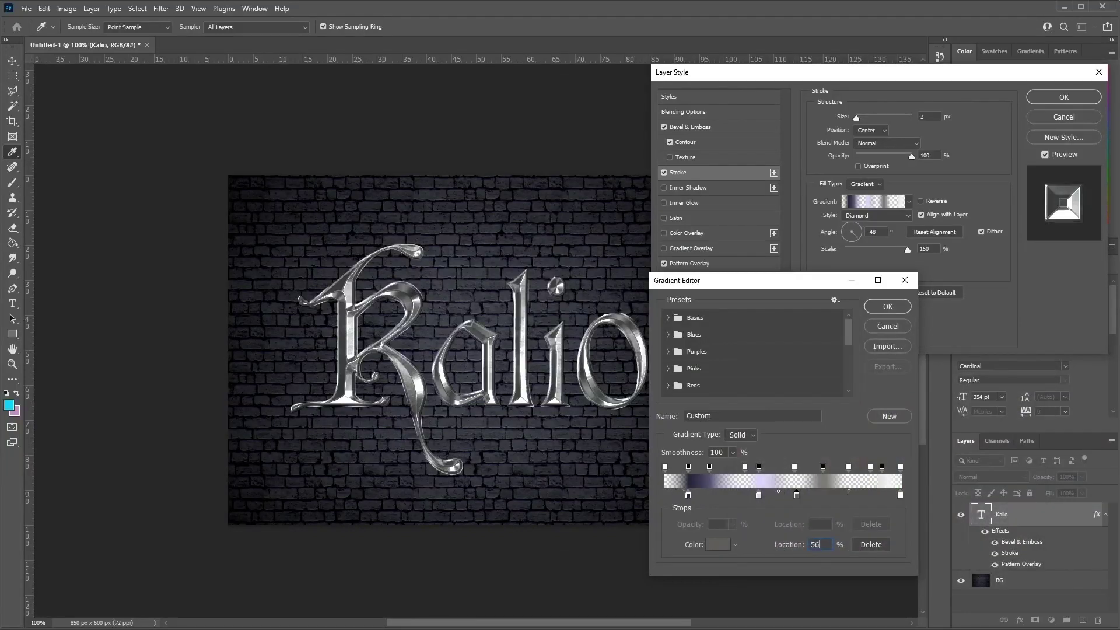
# - Add a color stop with color #b7b7b7 at location 78% and accept the stroke gradient
pyautogui.click(868, 496)
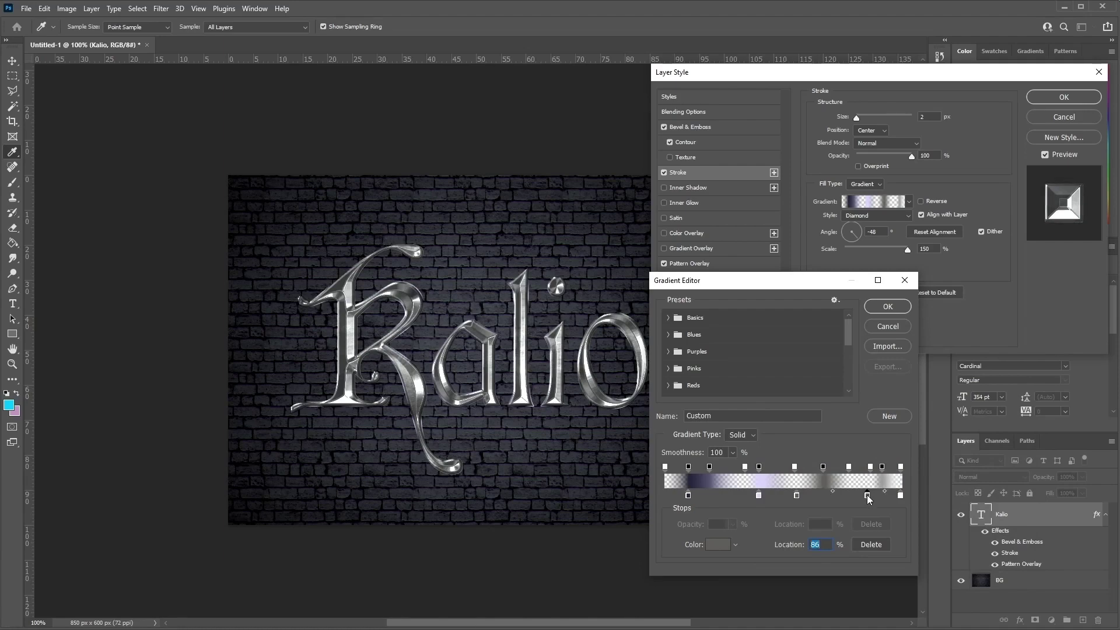
pyautogui.click(718, 544)
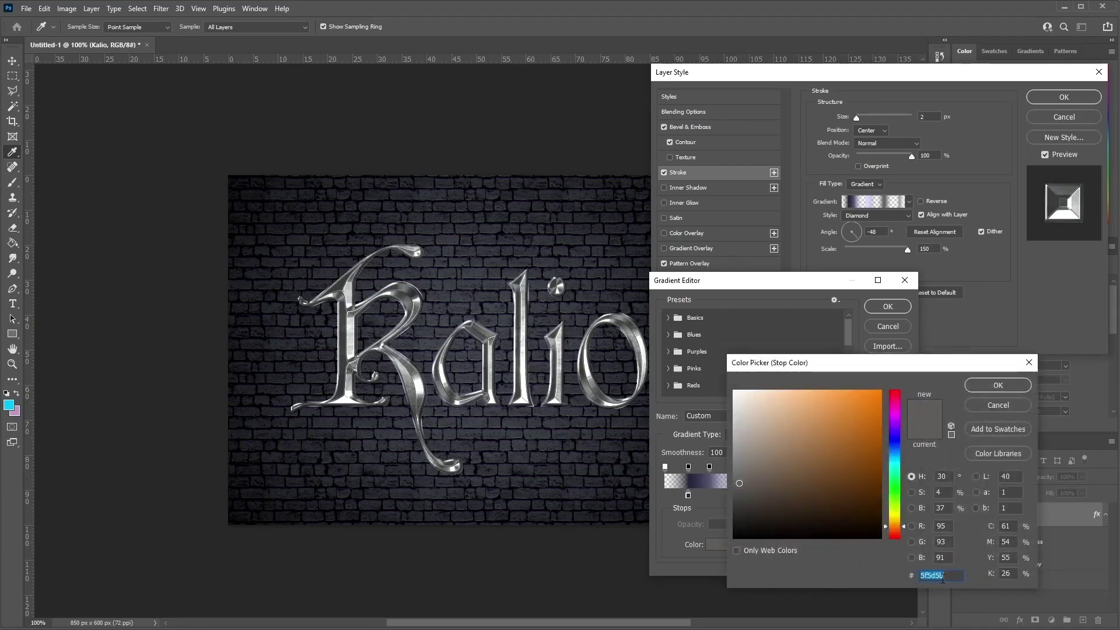
pyautogui.write('b7')
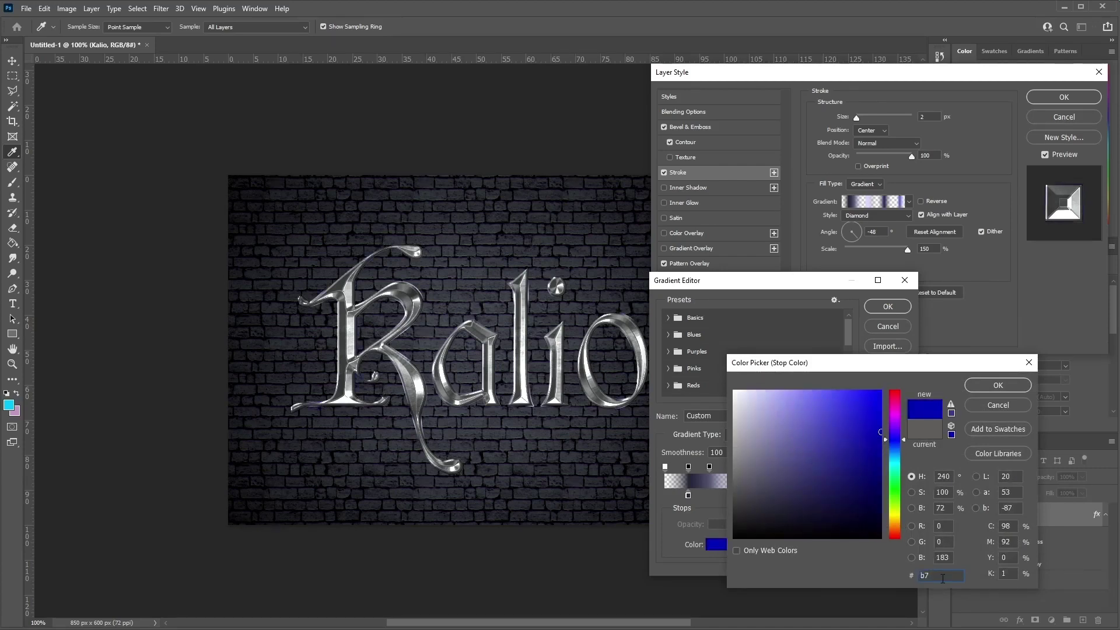
pyautogui.write('b7b7')
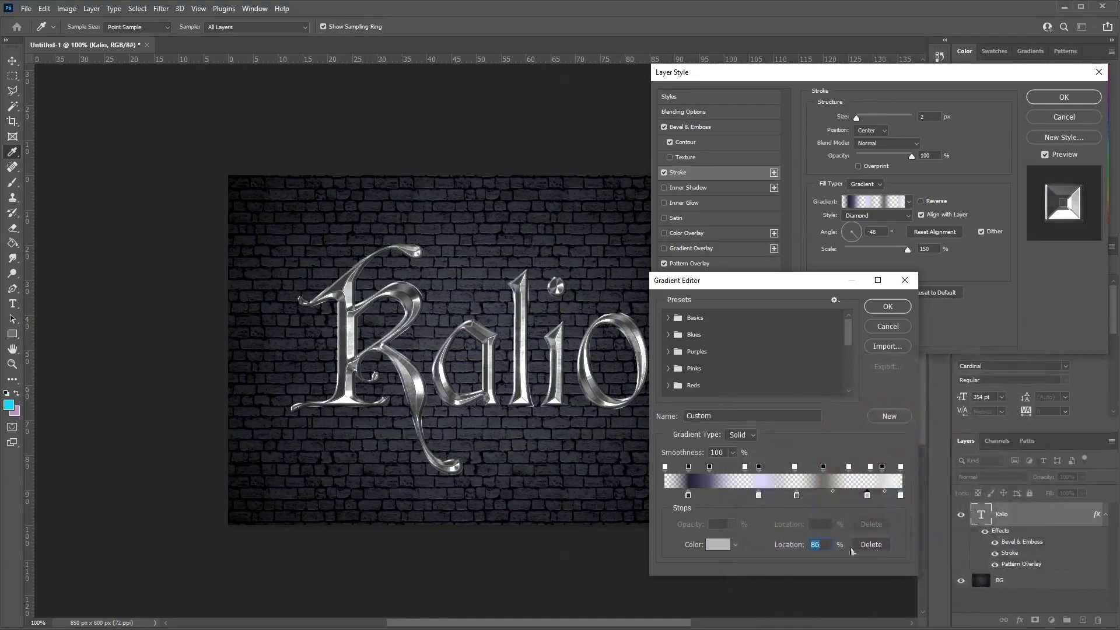
pyautogui.write('78')
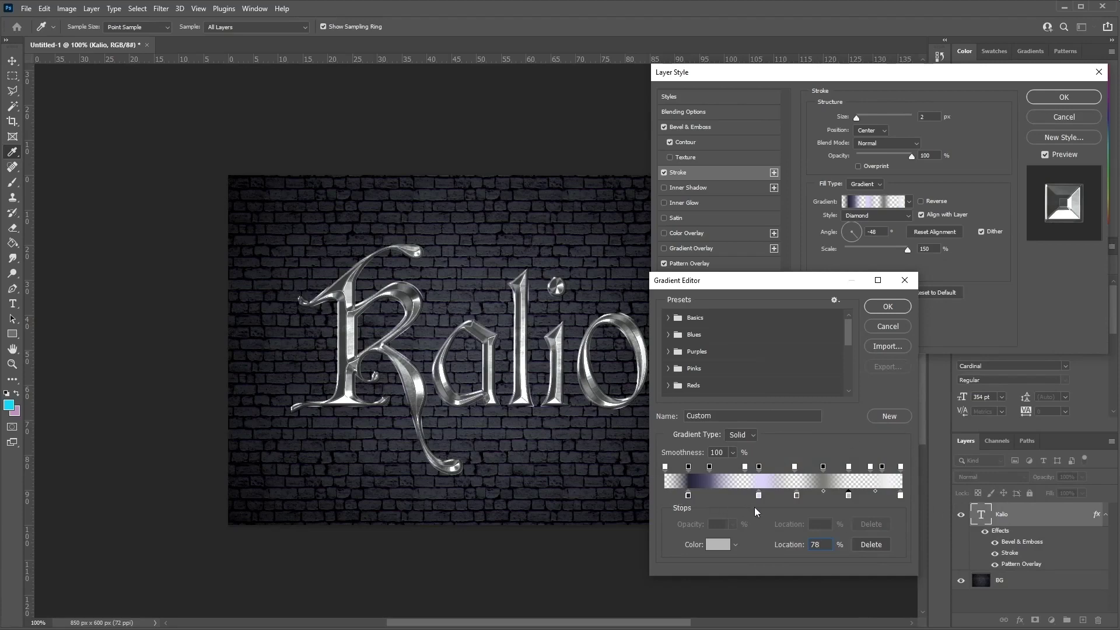
pyautogui.click(895, 309)
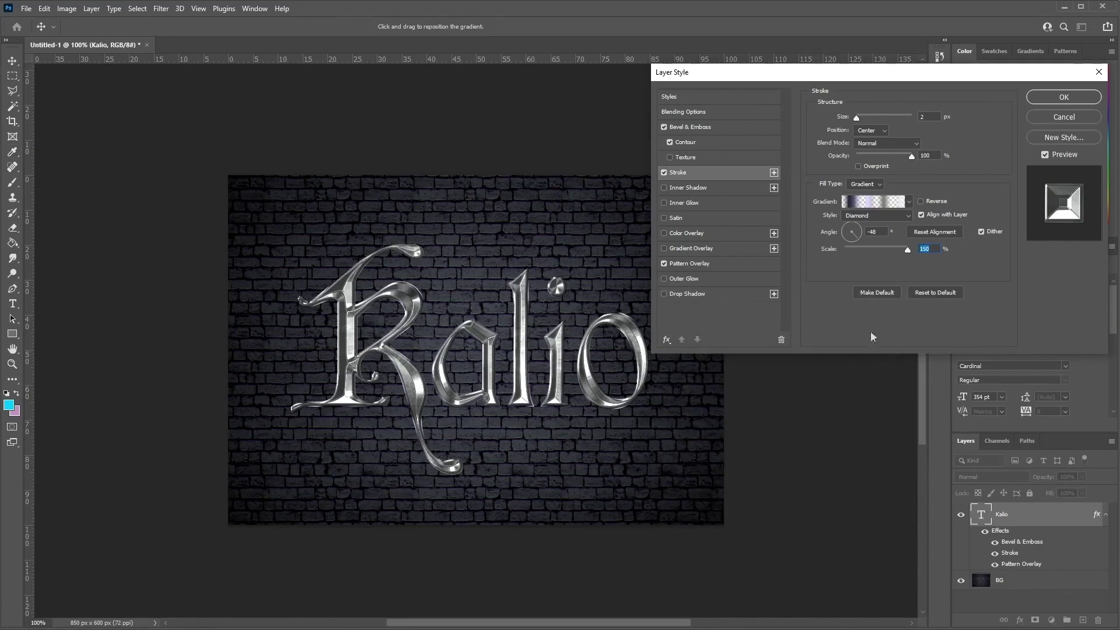
# - Add an Inner Shadow to the Kalio text with Linear Dodge (Add) blending and color #7789a2
pyautogui.click(694, 187)
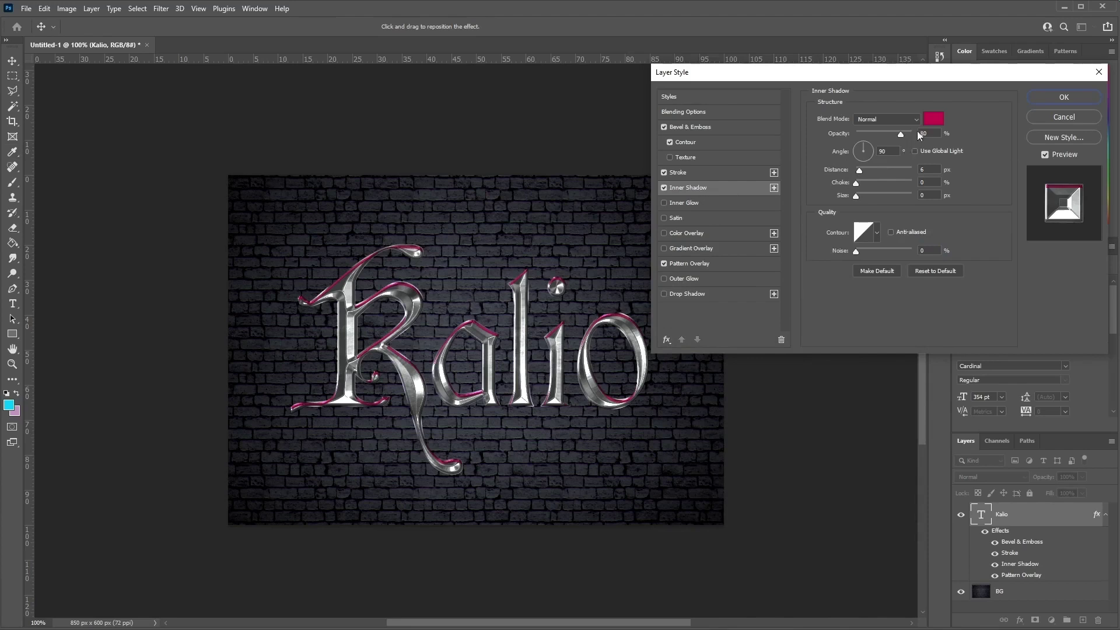
pyautogui.click(898, 119)
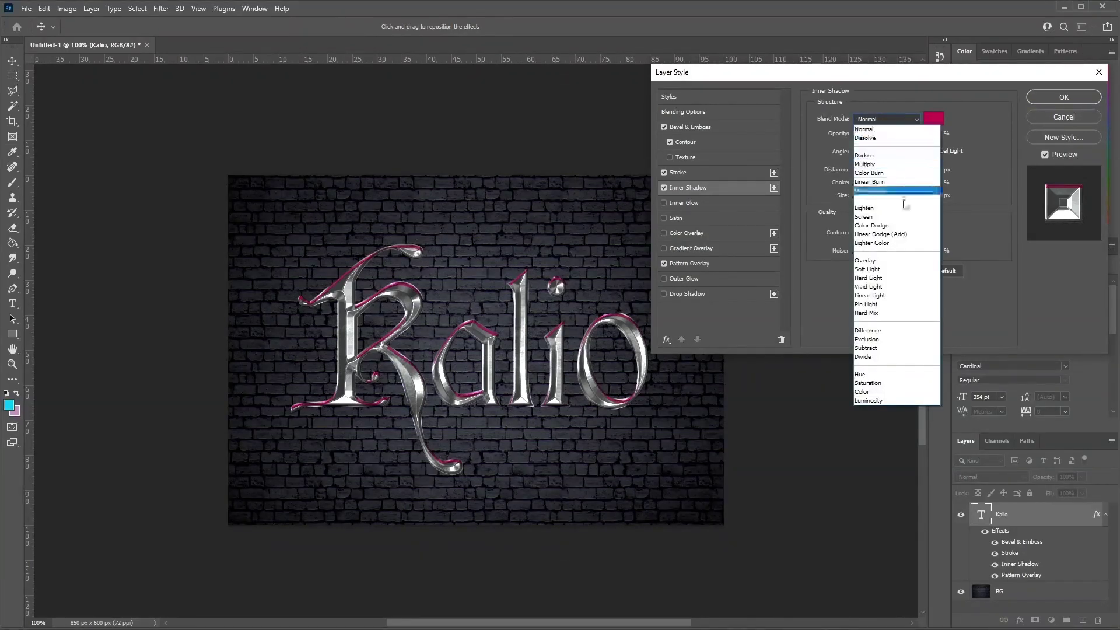
pyautogui.click(911, 235)
pyautogui.click(931, 119)
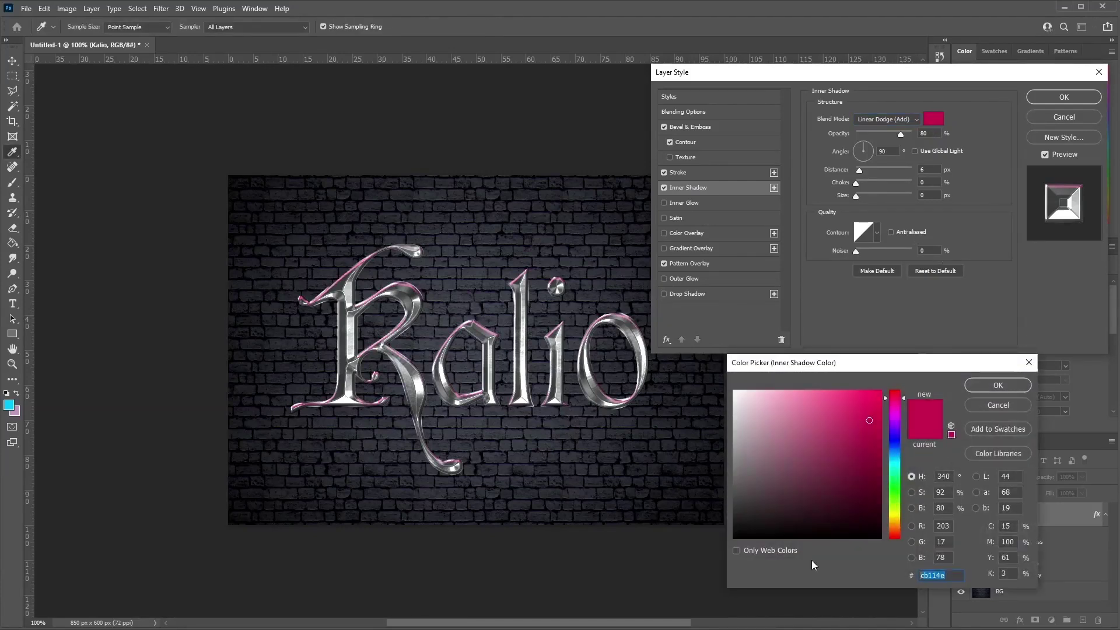
pyautogui.write('778')
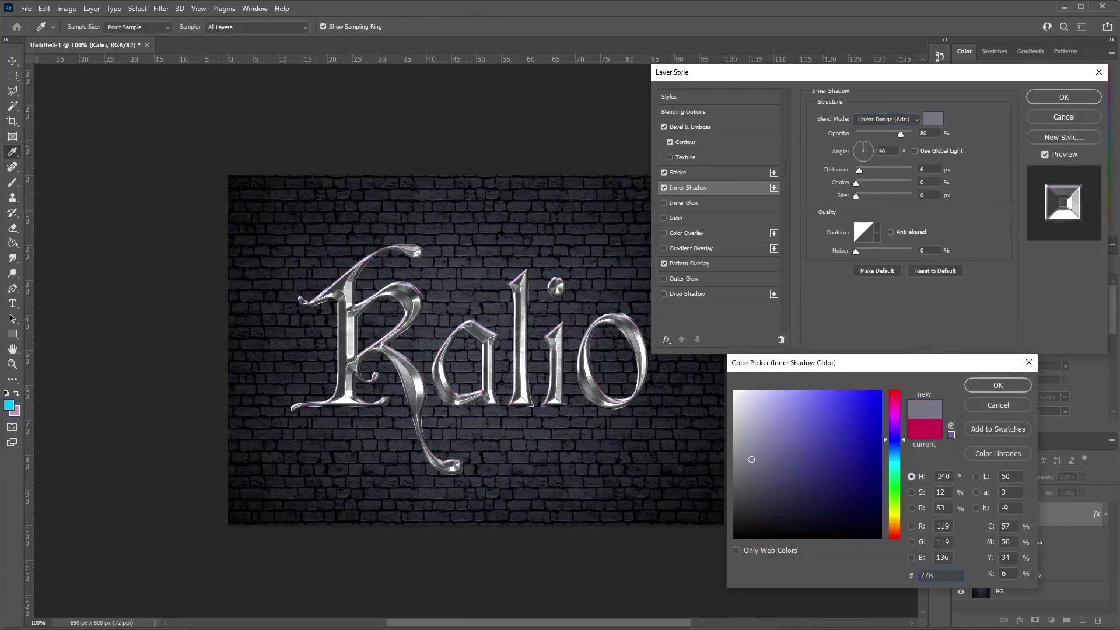
pyautogui.write('9a2')
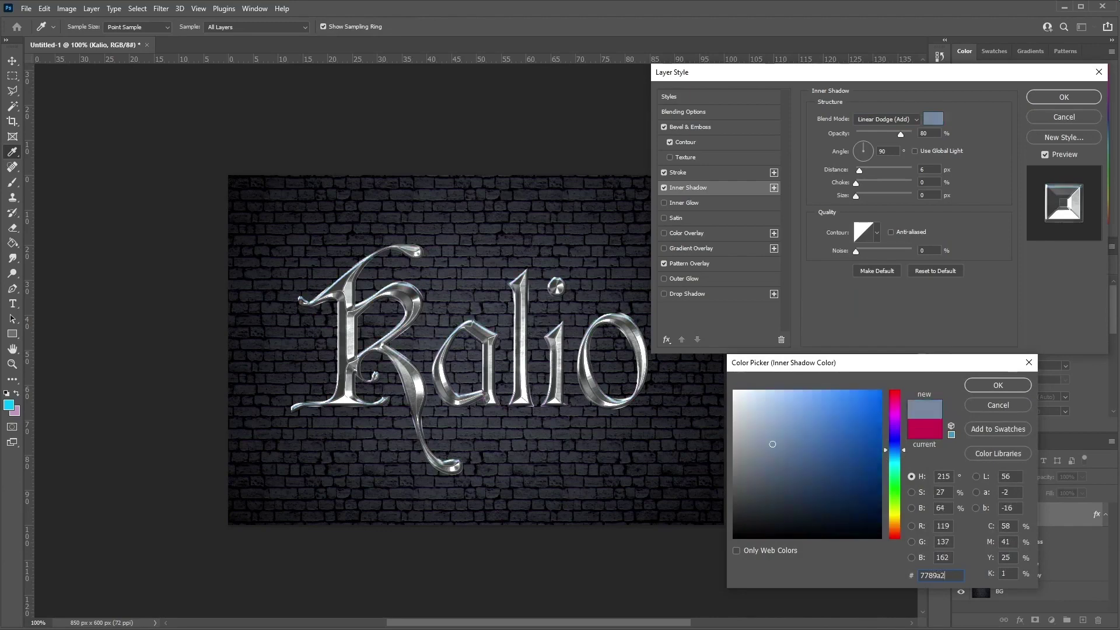
pyautogui.click(1018, 386)
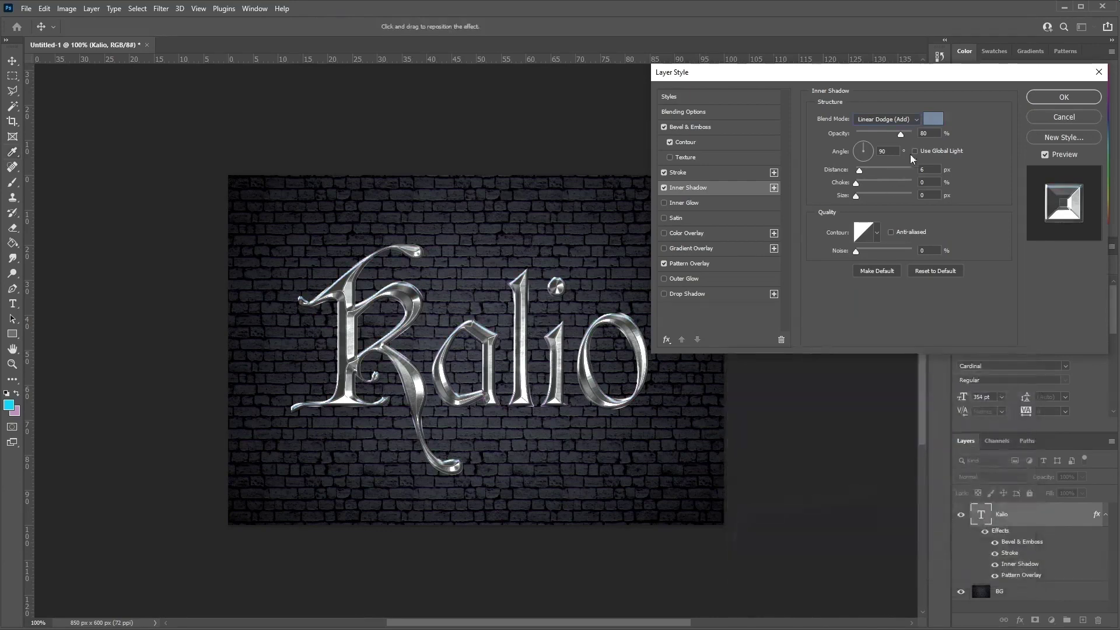
# - Set the Inner Shadow's opacity to 35%, distance to 4 px, choke to 95% and size to 6 px
pyautogui.write('35')
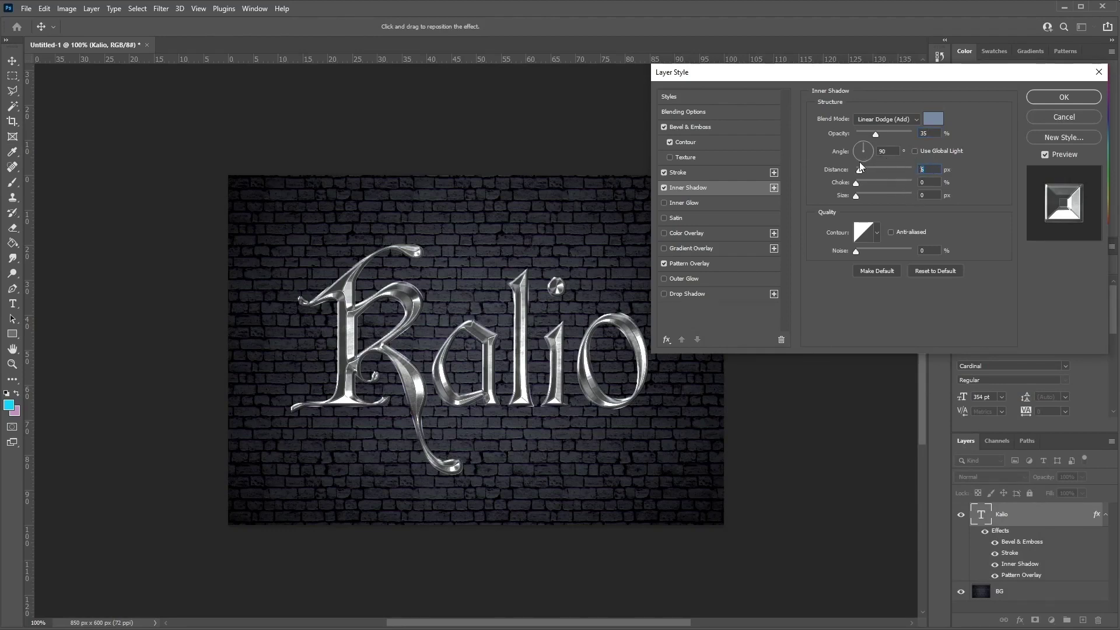
pyautogui.moveTo(861, 167); pyautogui.dragTo(858, 168)
pyautogui.write('95')
pyautogui.write('6')
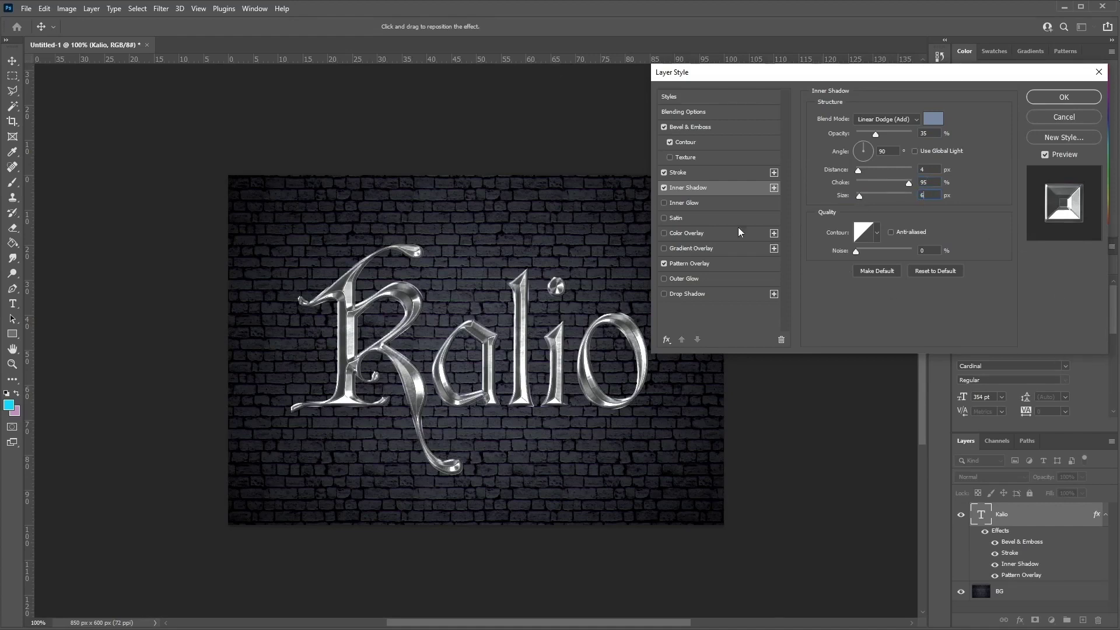
# - Add an Inner Glow with Linear Burn blending, 16% opacity and color #74726f
pyautogui.click(694, 204)
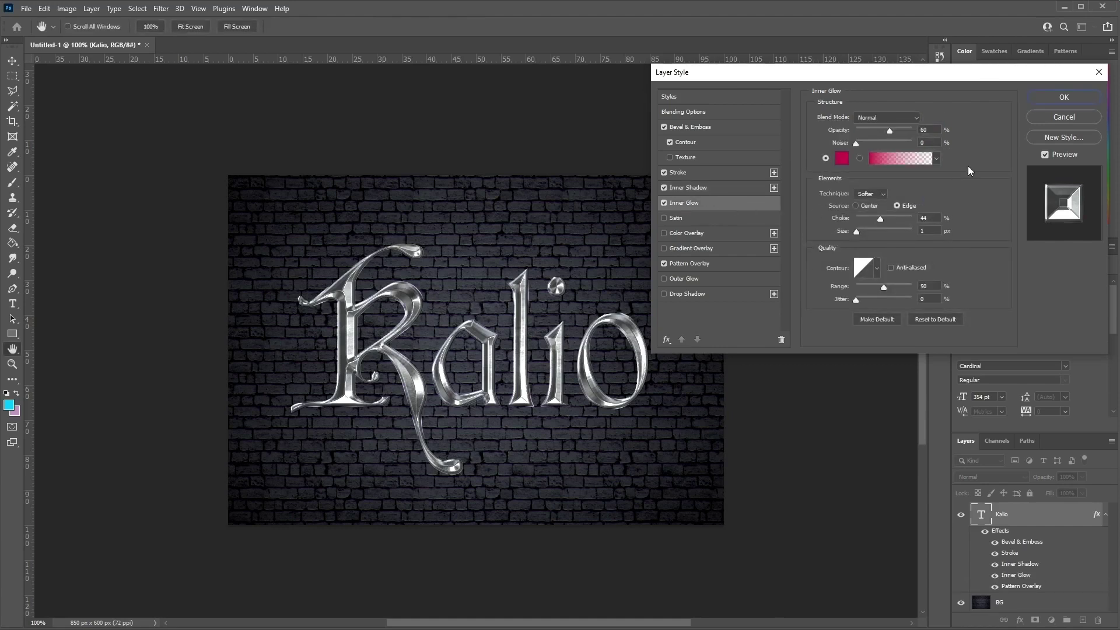
pyautogui.click(893, 117)
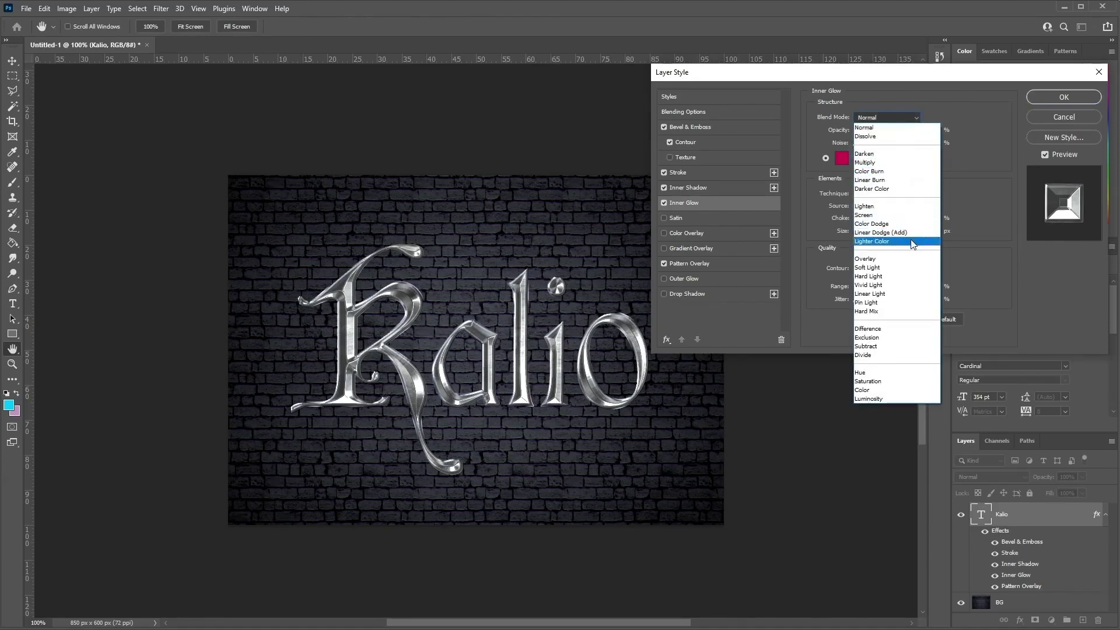
pyautogui.click(902, 181)
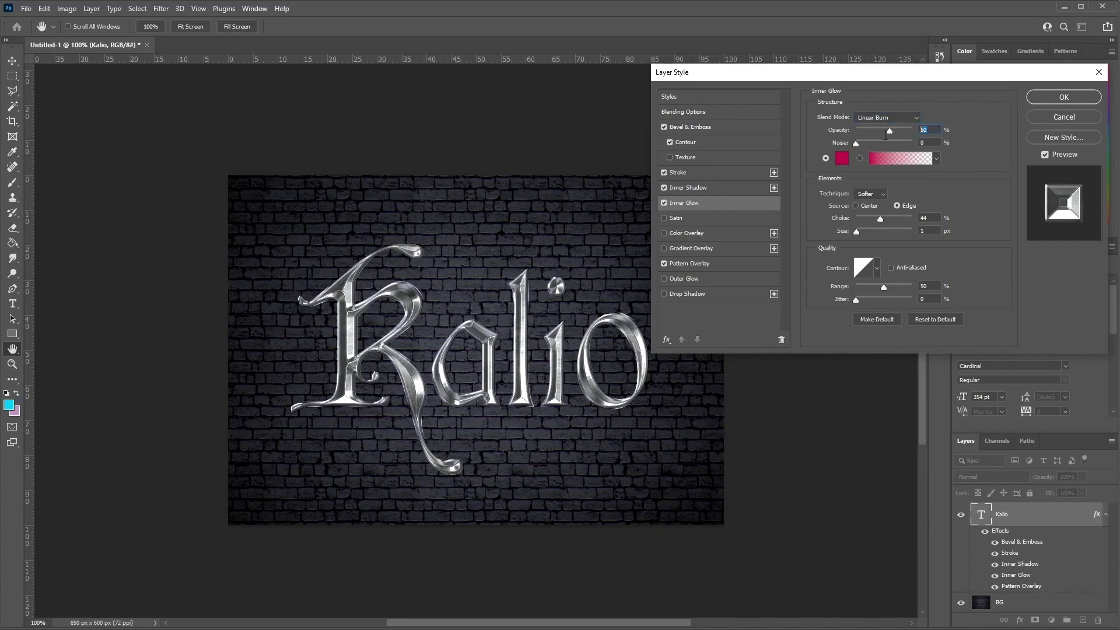
pyautogui.write('16')
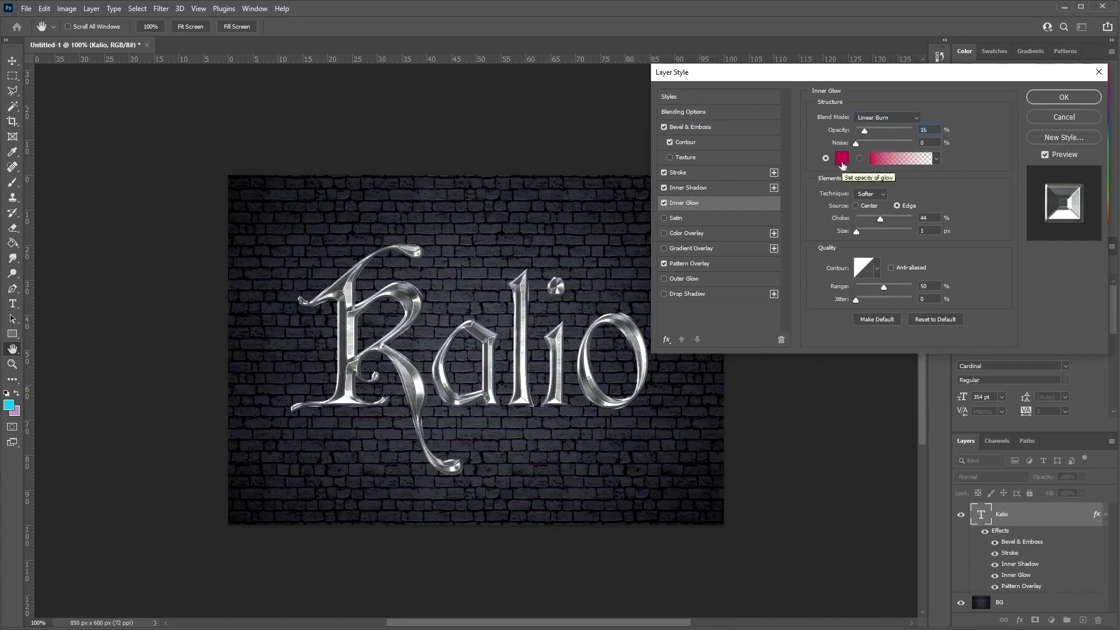
pyautogui.click(840, 161)
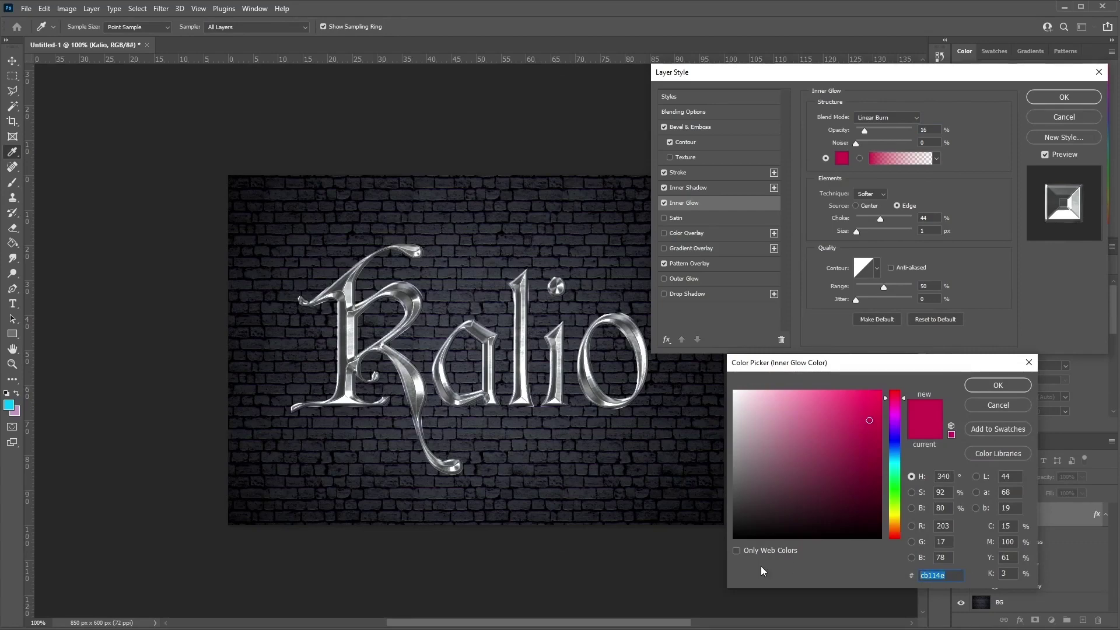
pyautogui.write('747')
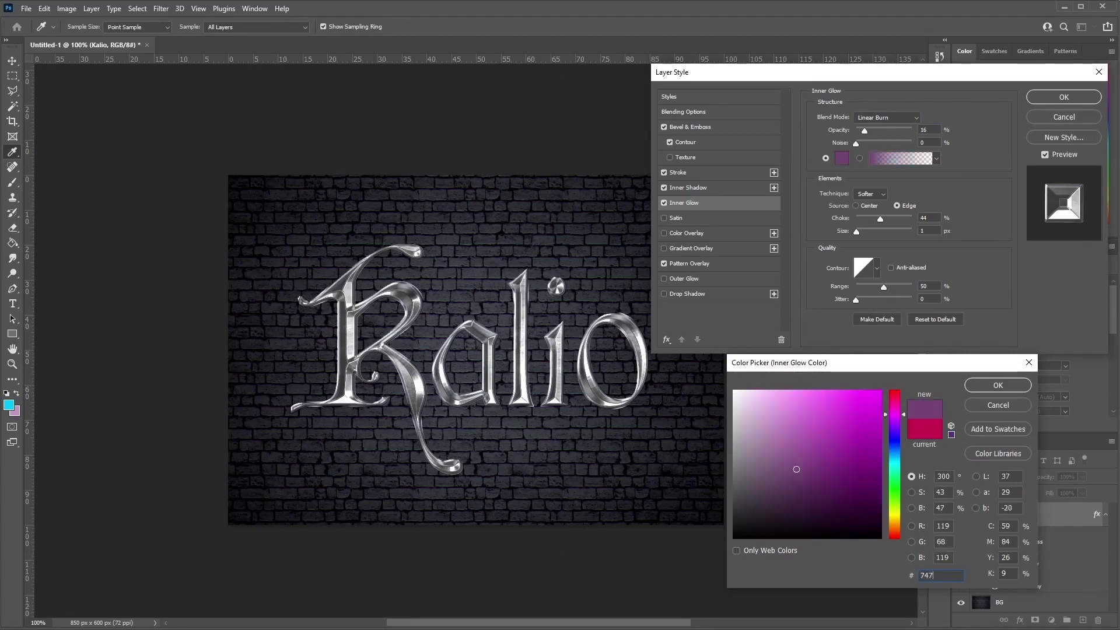
pyautogui.write('26f')
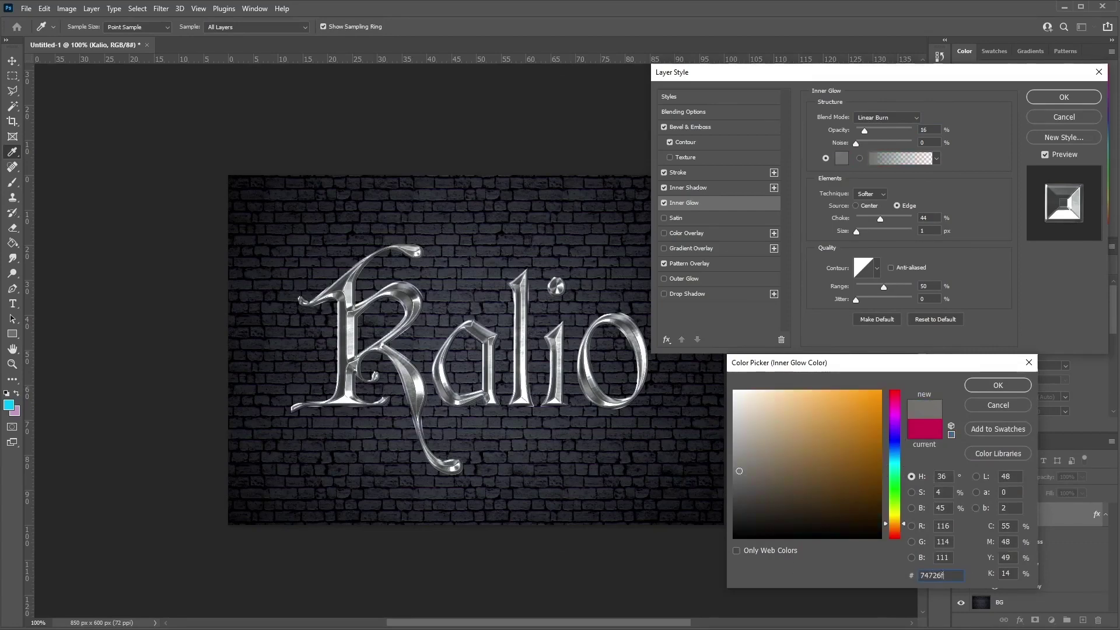
pyautogui.click(998, 386)
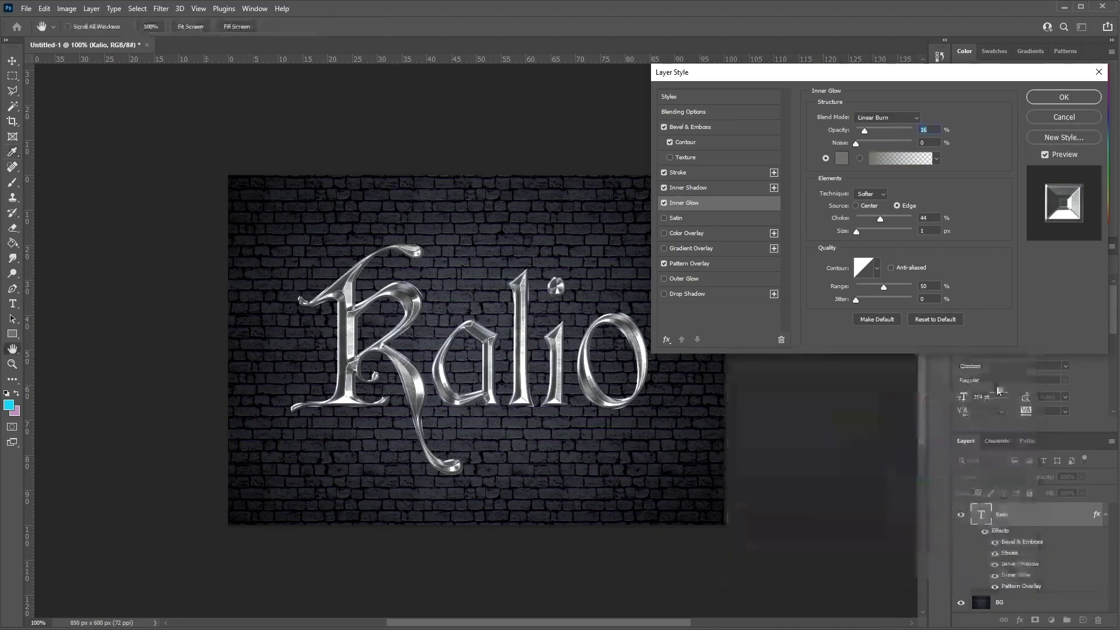
# - Set the Inner Glow's technique to Precise, choke to 100% and size to 7 px
pyautogui.click(865, 195)
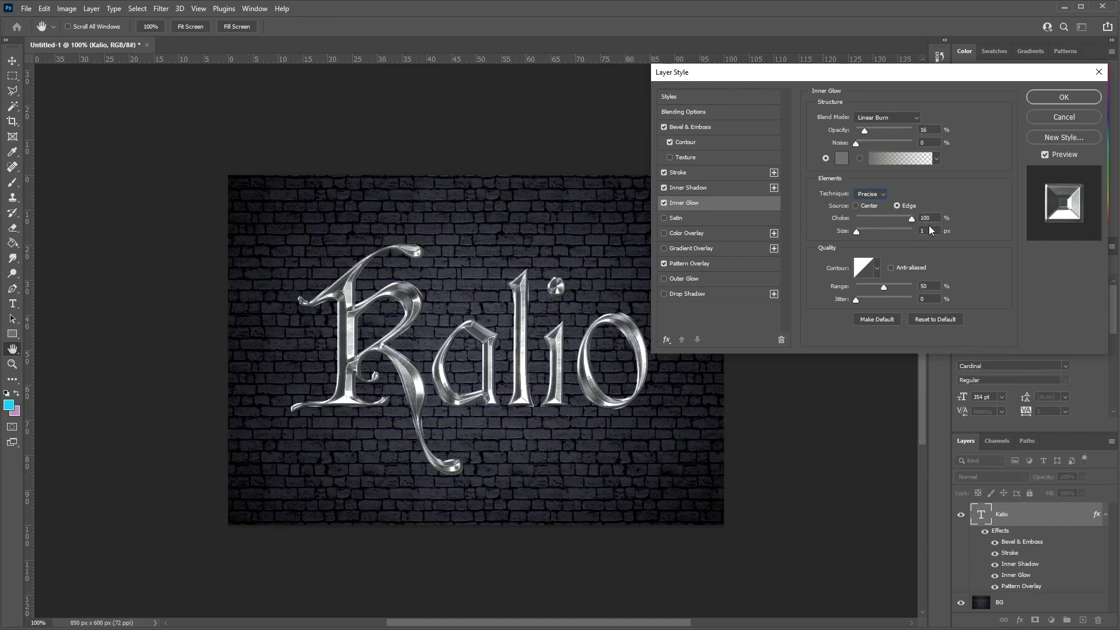
pyautogui.doubleClick(927, 231)
pyautogui.write('7')
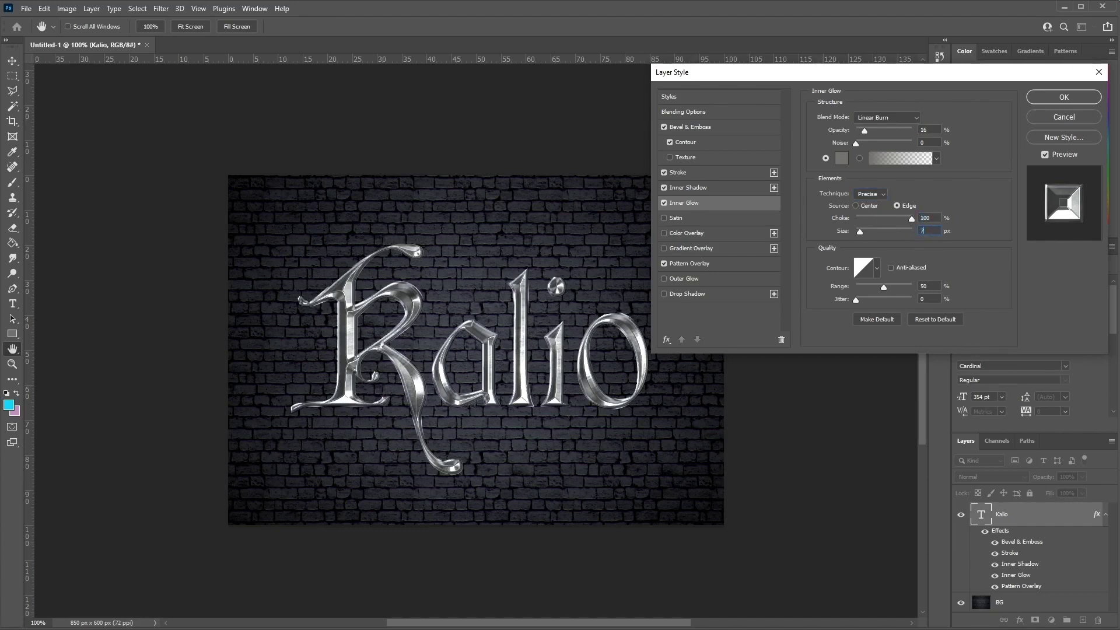
# - Give the Inner Glow the Ring contour with anti-aliasing and increase its range
pyautogui.click(877, 268)
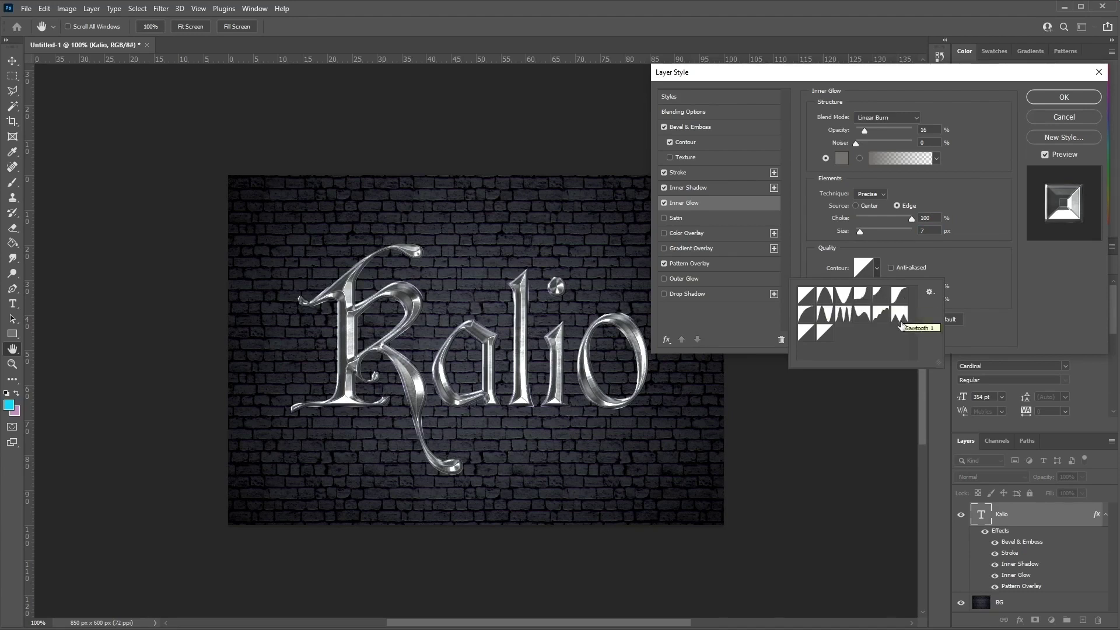
pyautogui.click(827, 316)
pyautogui.click(972, 237)
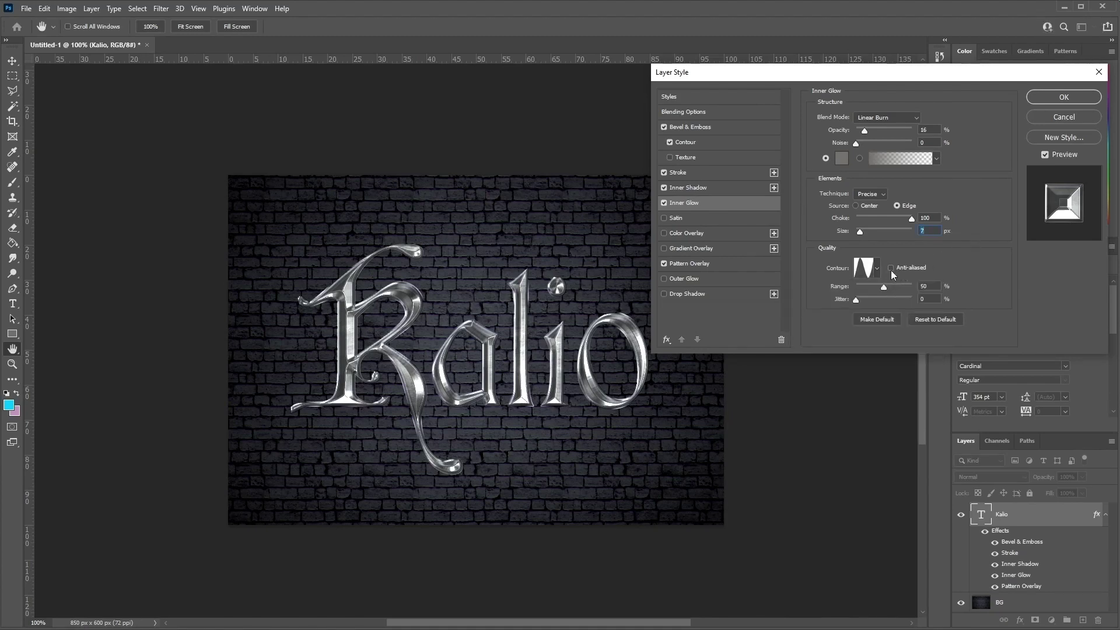
pyautogui.click(890, 268)
pyautogui.click(882, 286)
pyautogui.moveTo(875, 287); pyautogui.dragTo(907, 287)
# - Add a Satin effect to the Kalio text with Linear Dodge (Add) blending and color #ece8ff
pyautogui.click(677, 218)
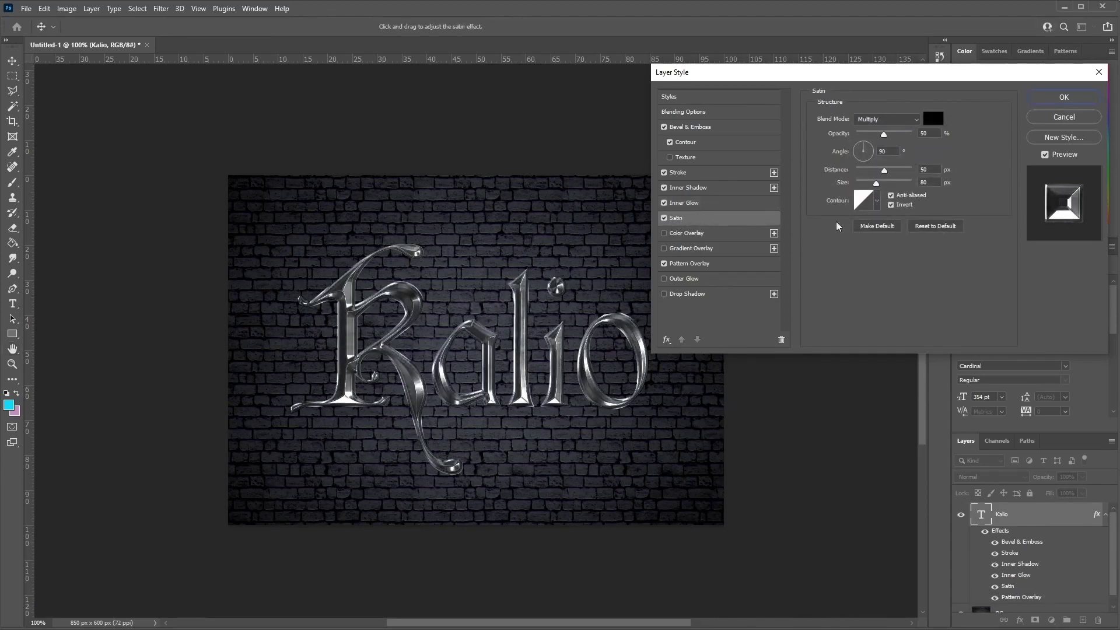
pyautogui.click(901, 119)
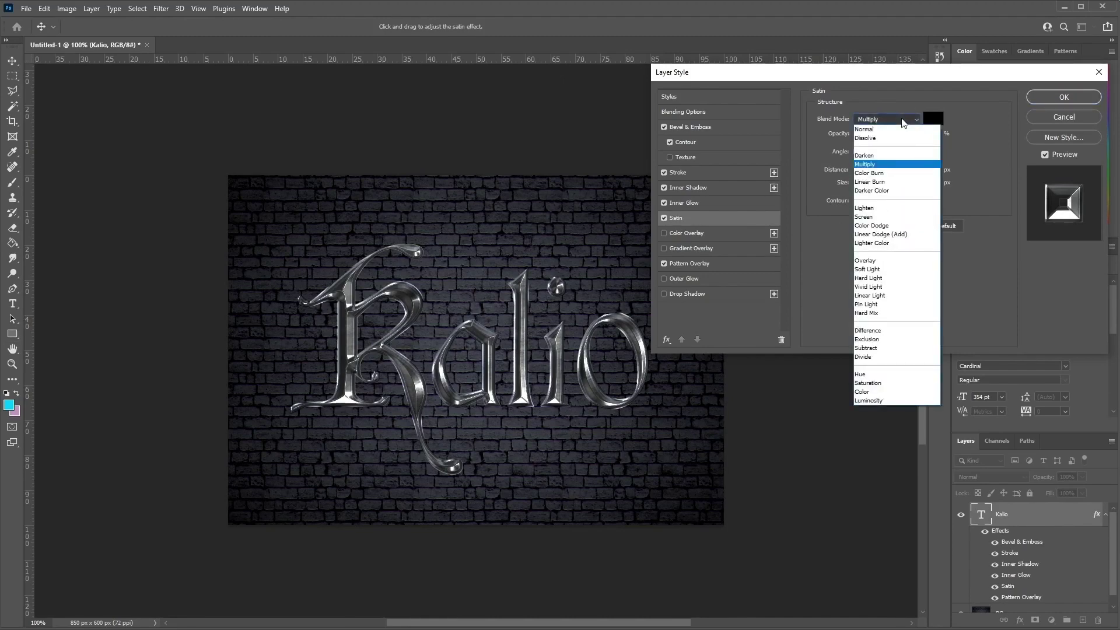
pyautogui.click(907, 235)
pyautogui.click(931, 120)
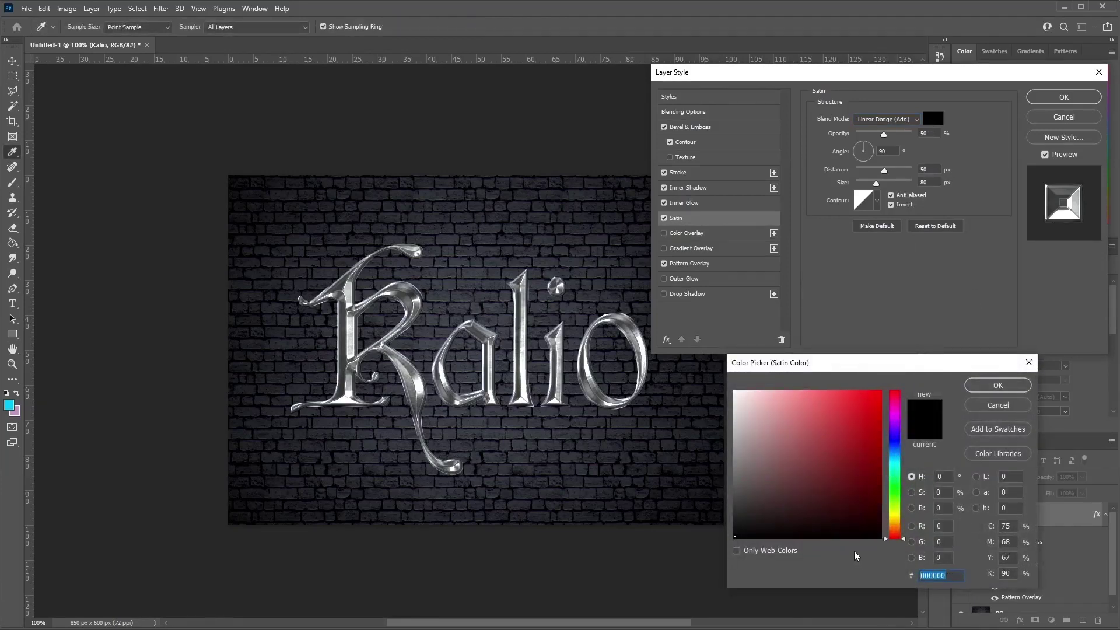
pyautogui.write('ec')
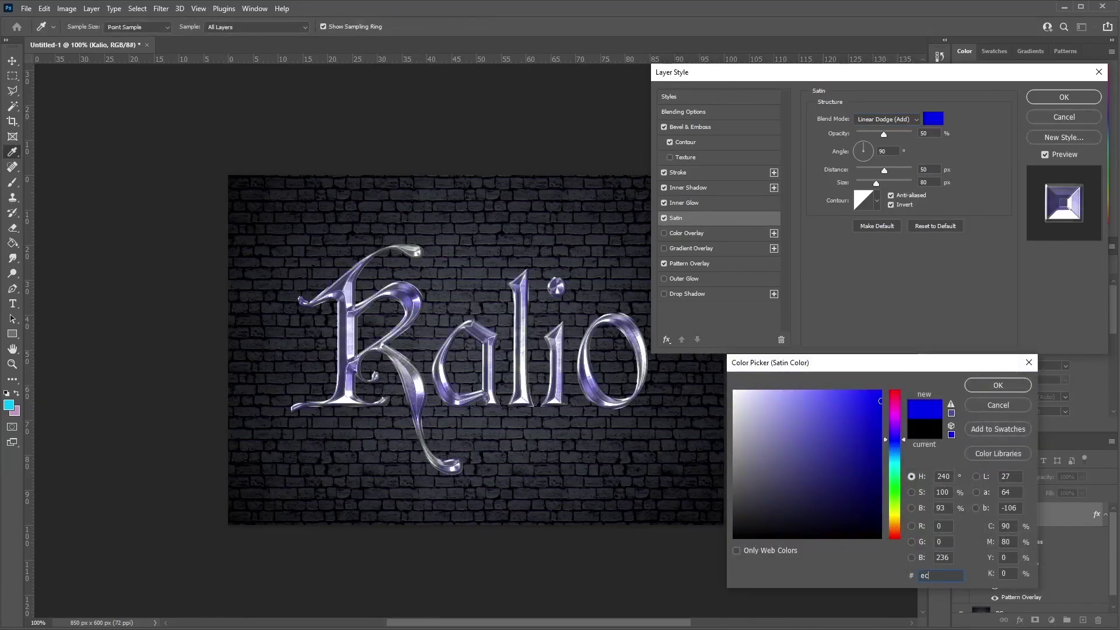
pyautogui.write('e8ff')
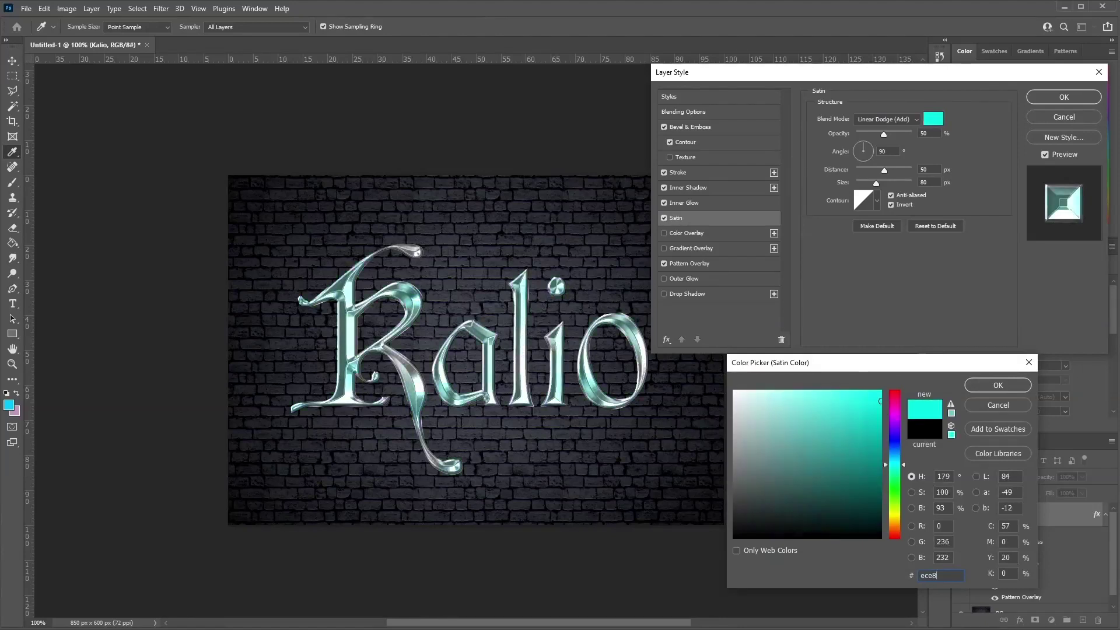
pyautogui.click(1003, 384)
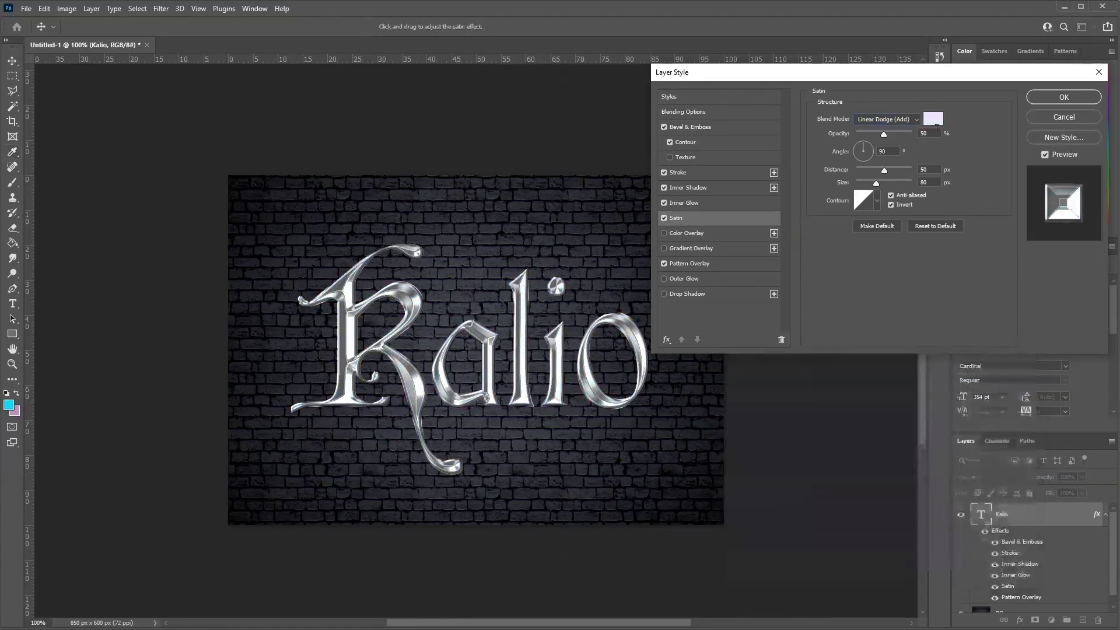
# - Set the Satin's opacity to 53%, angle to 0°, distance to 24 px and size to 32 px
pyautogui.moveTo(847, 138); pyautogui.dragTo(850, 139)
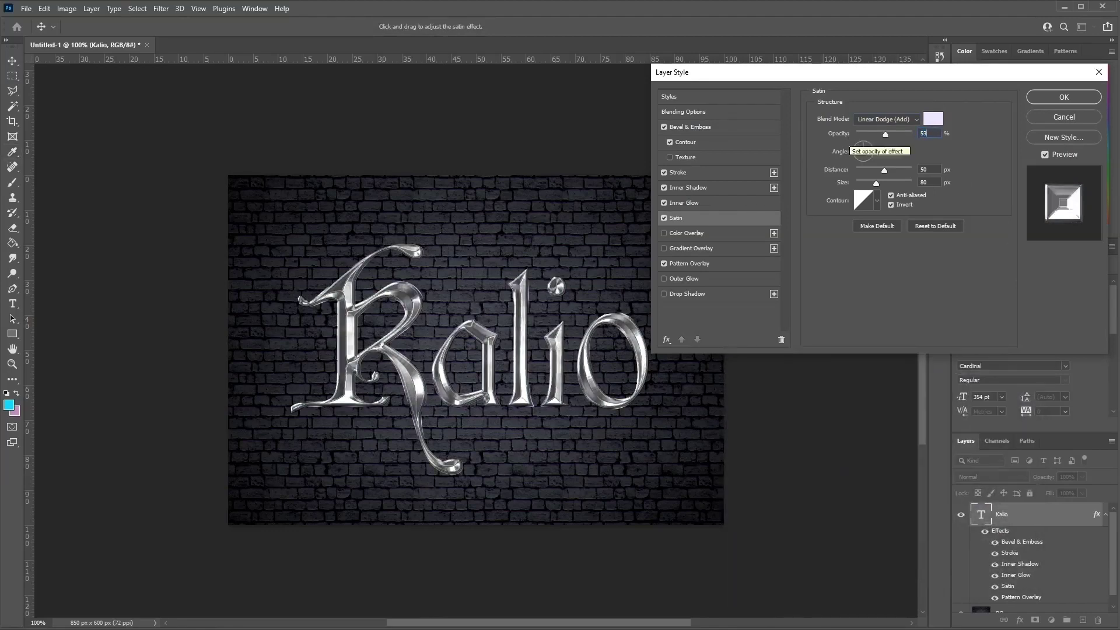
pyautogui.press('Tab')
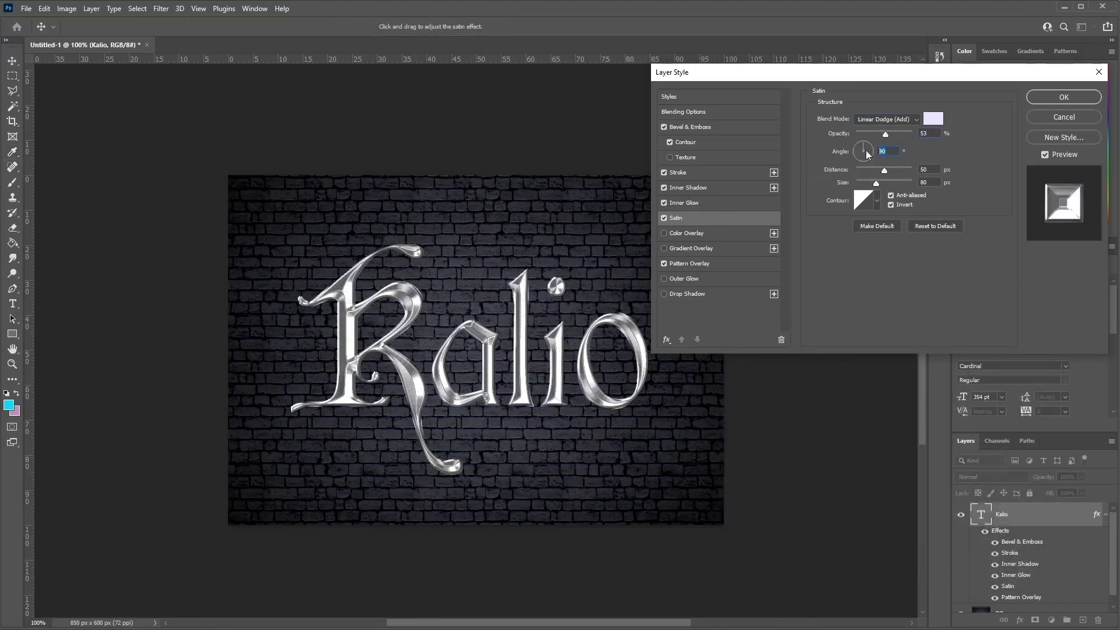
pyautogui.write('0')
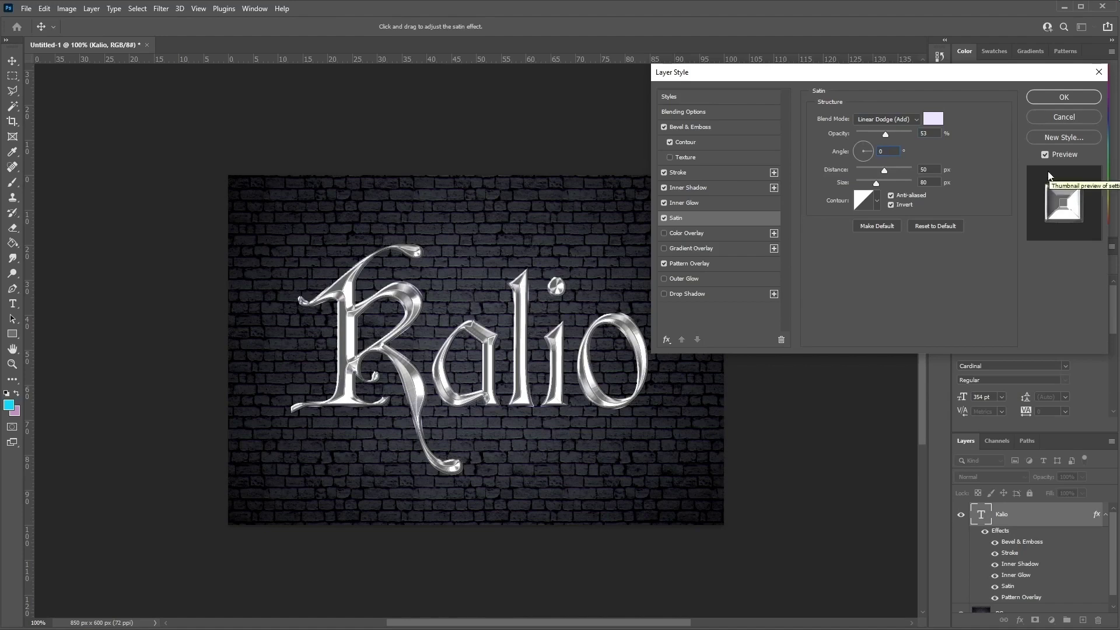
pyautogui.click(936, 169)
pyautogui.doubleClick(936, 169)
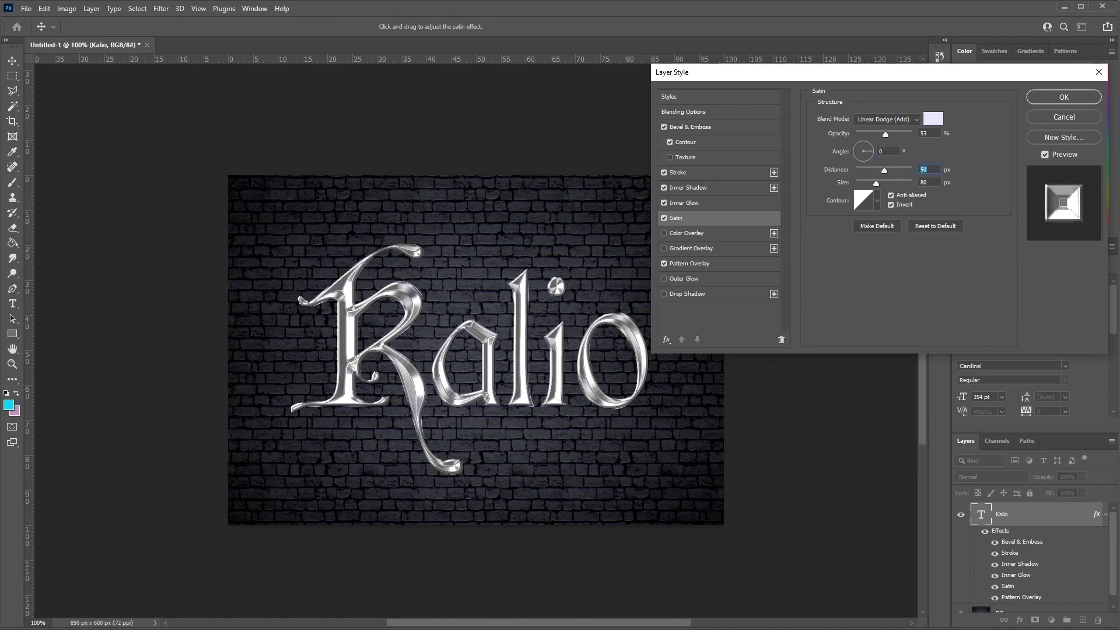
pyautogui.write('24')
pyautogui.press('Tab')
pyautogui.write('32')
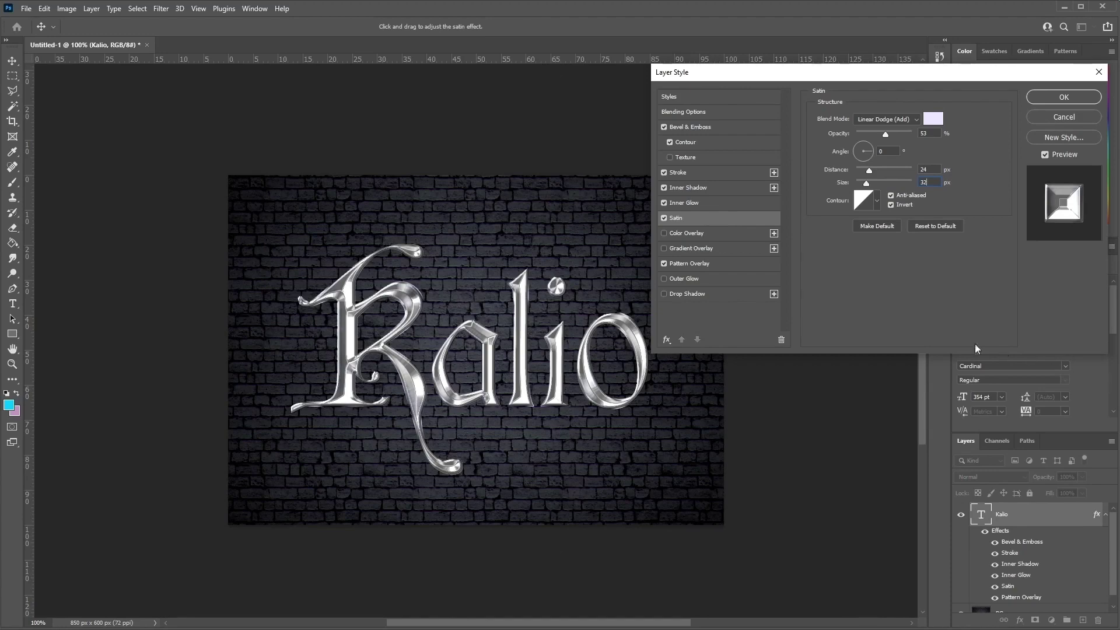
# - Save the Satin's current linear contour as a new contour preset named Custom 03
pyautogui.click(876, 200)
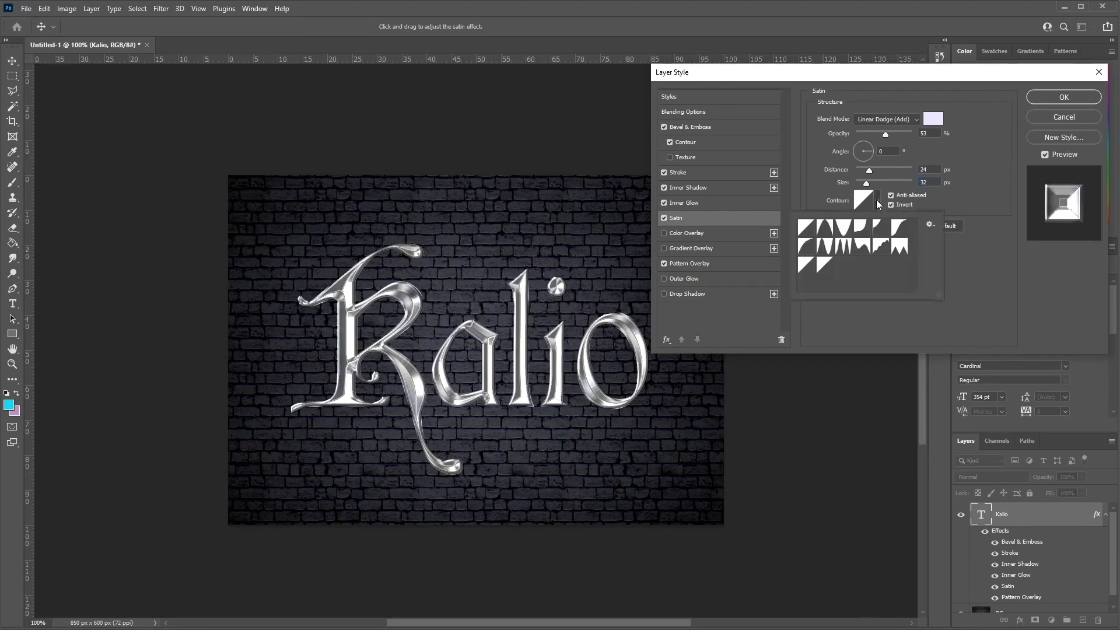
pyautogui.click(931, 226)
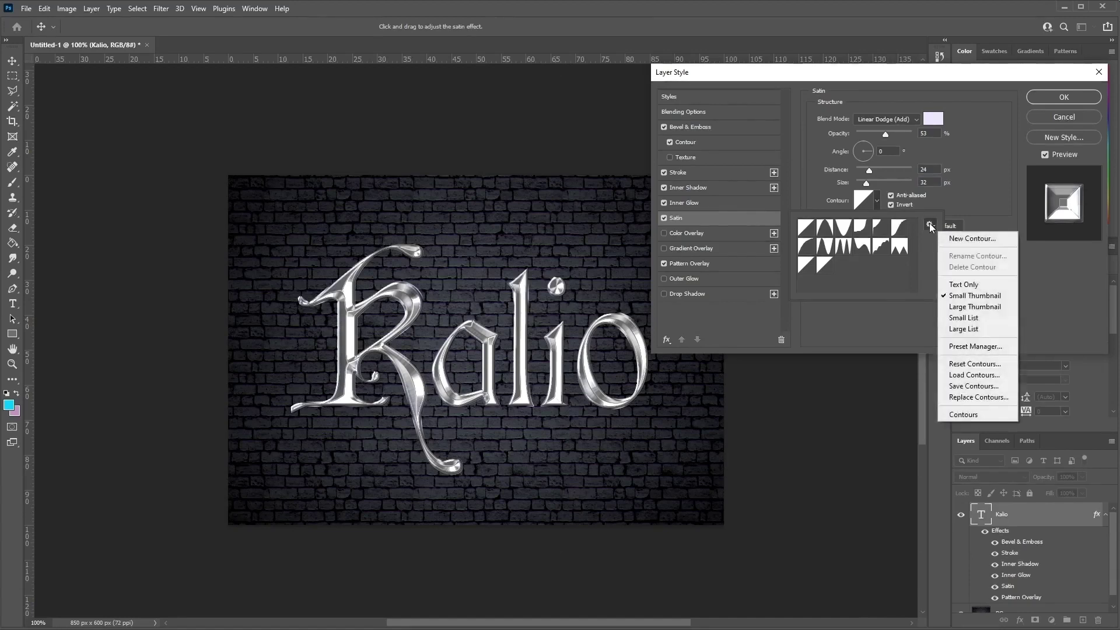
pyautogui.click(959, 239)
pyautogui.click(749, 275)
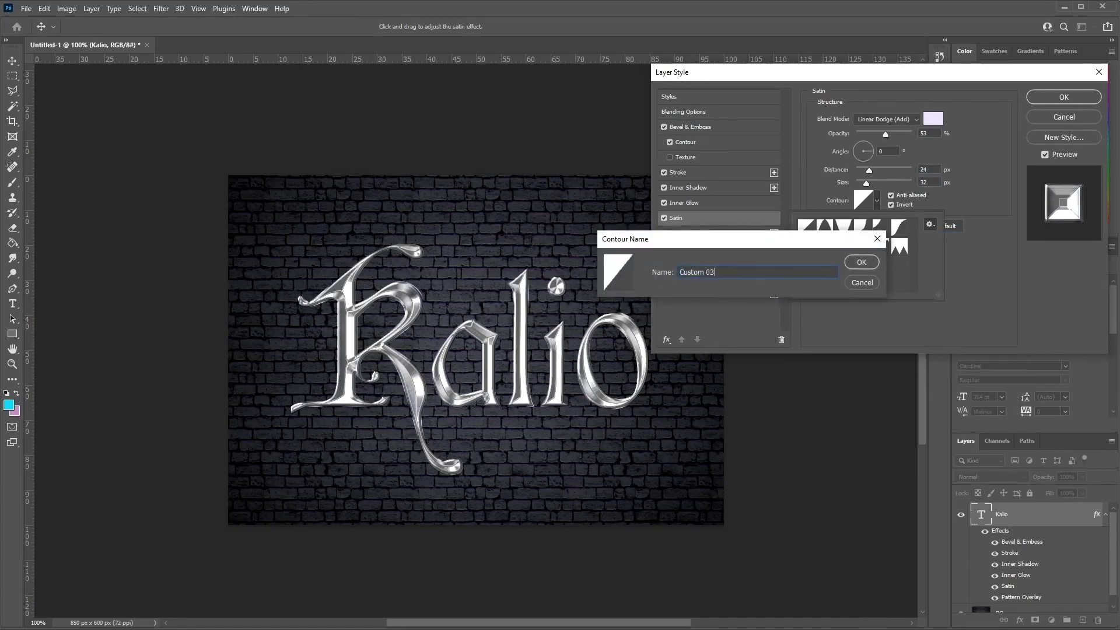
pyautogui.click(869, 263)
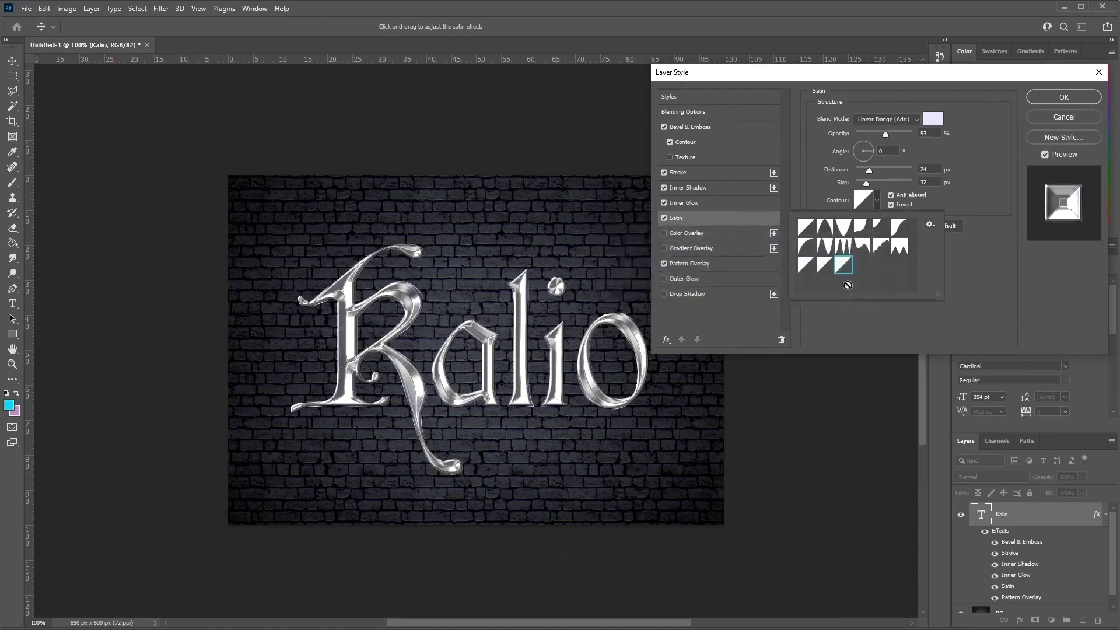
pyautogui.click(953, 272)
# - Start customizing the Satin's contour curve by adding a point at 4% input and 85% output
pyautogui.click(865, 200)
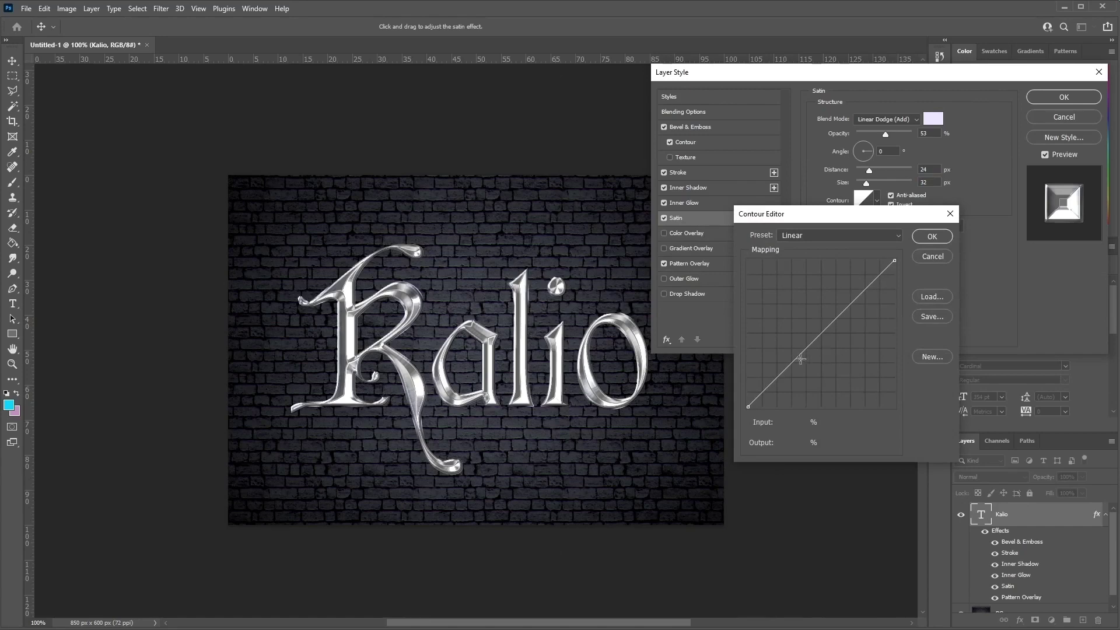
pyautogui.click(765, 388)
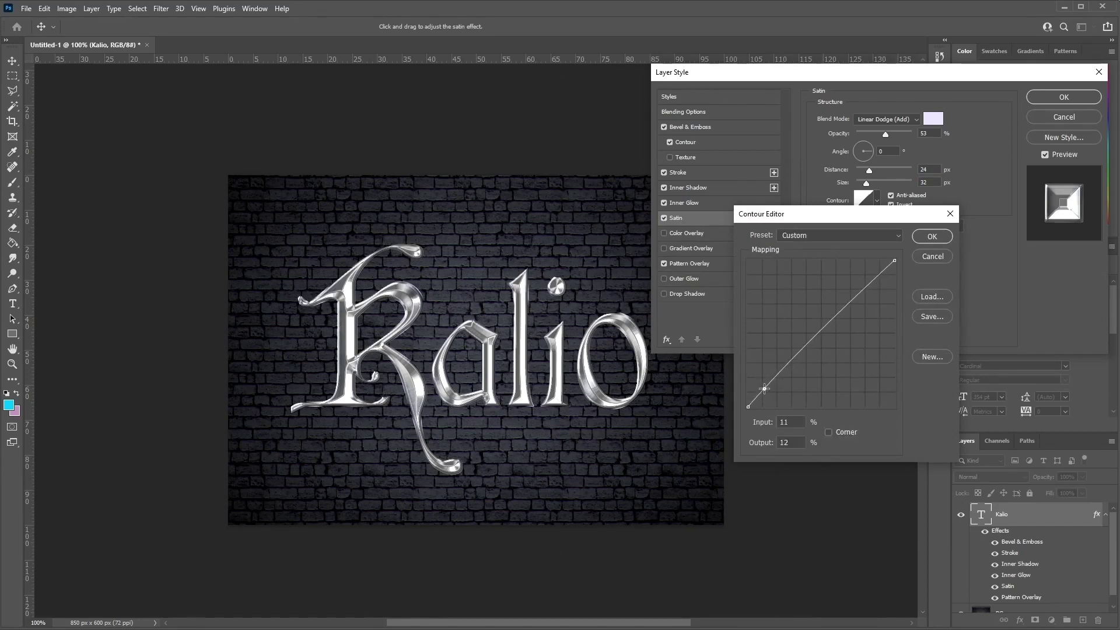
pyautogui.click(799, 420)
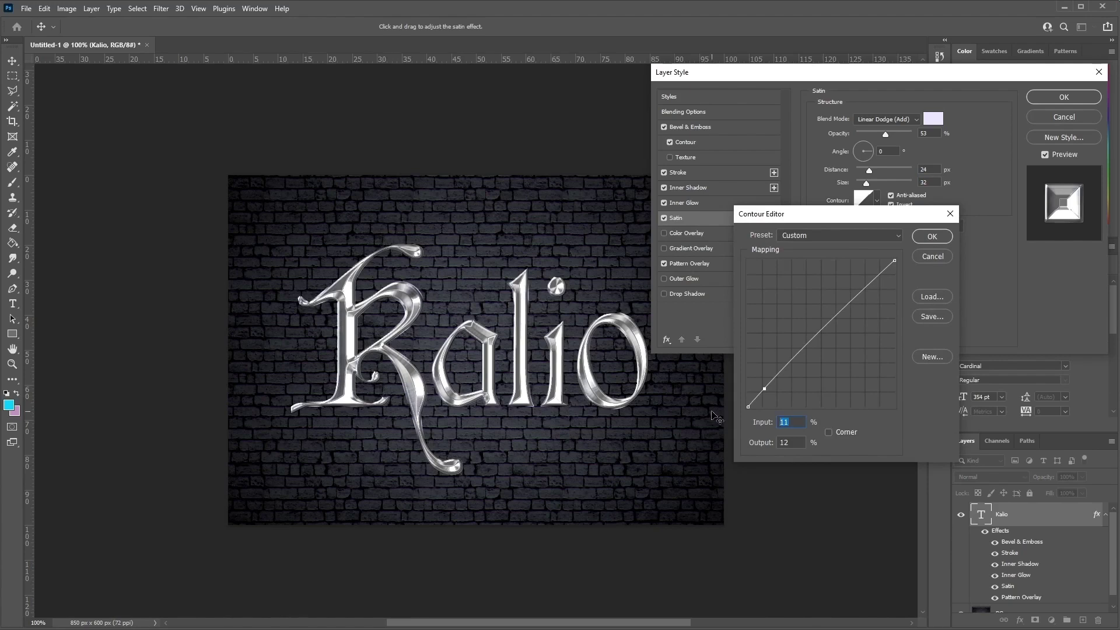
pyautogui.write('4')
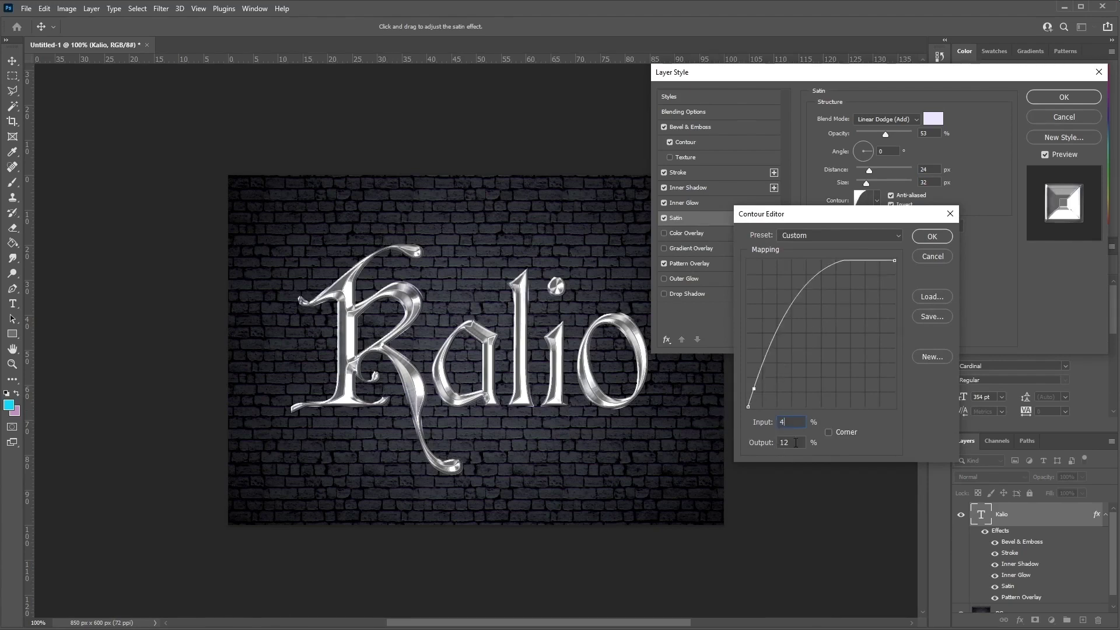
pyautogui.click(796, 442)
pyautogui.write('85')
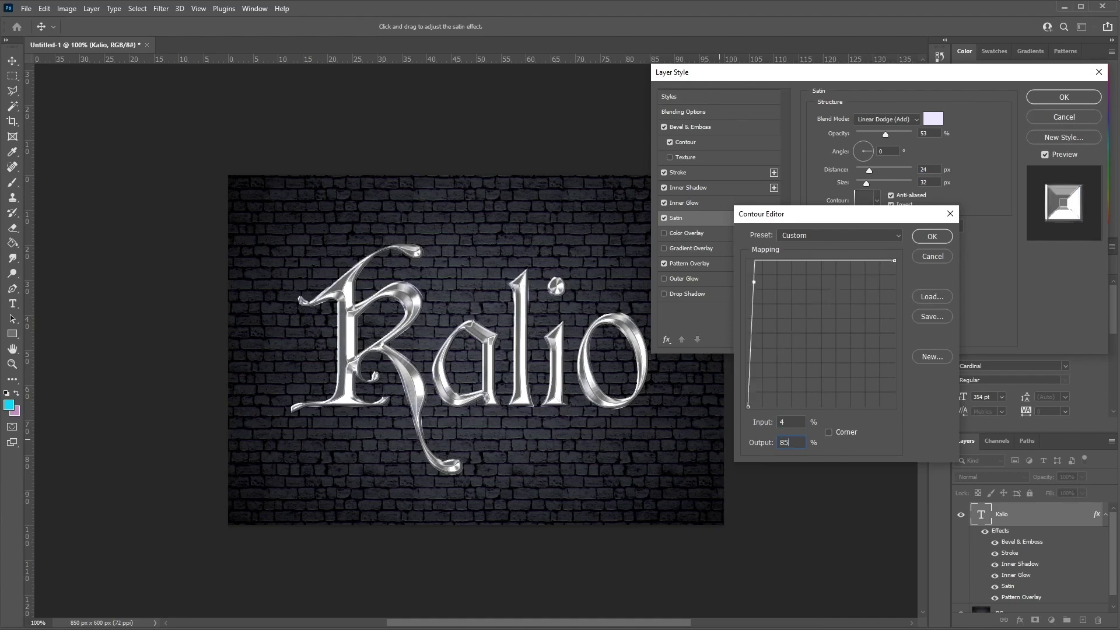
# - Add a second point to the Satin contour curve at 22% input and 65% output
pyautogui.click(779, 260)
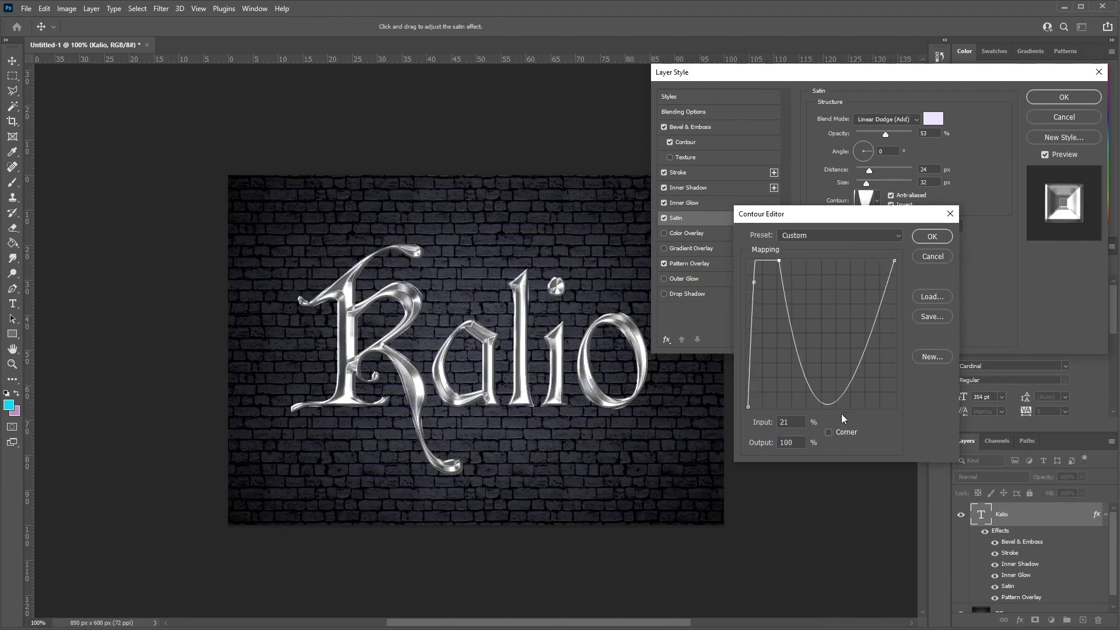
pyautogui.moveTo(800, 423); pyautogui.dragTo(727, 423)
pyautogui.write('22')
pyautogui.moveTo(794, 441); pyautogui.dragTo(780, 442)
pyautogui.write('65')
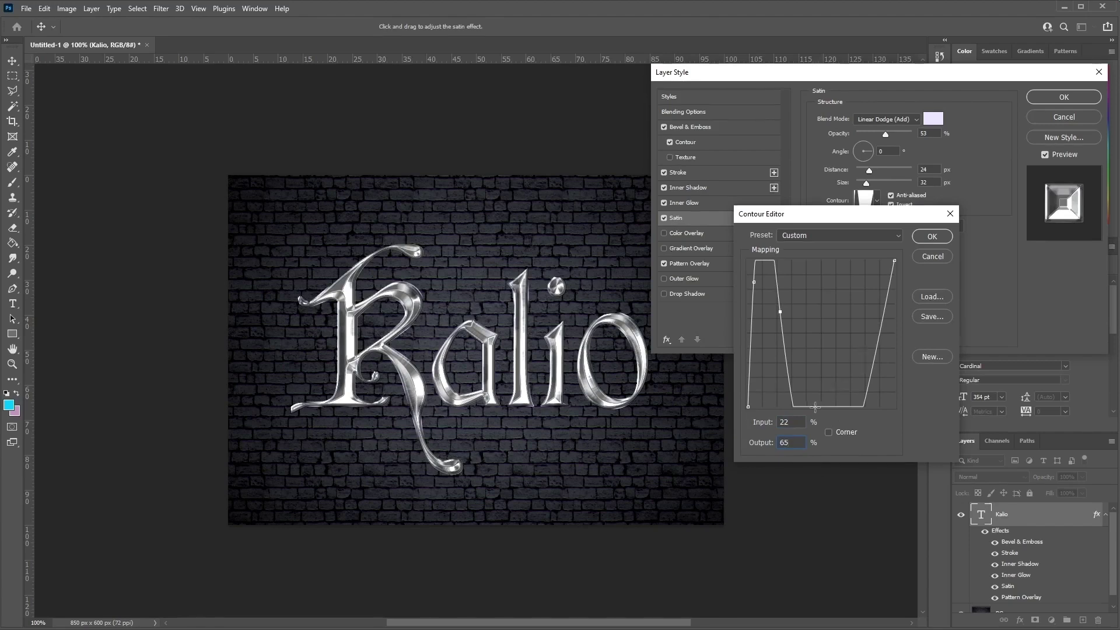
# - Add a third point to the Satin contour curve at 75% input and 14% output
pyautogui.moveTo(814, 408); pyautogui.dragTo(790, 391)
pyautogui.moveTo(795, 422); pyautogui.dragTo(741, 419)
pyautogui.write('75')
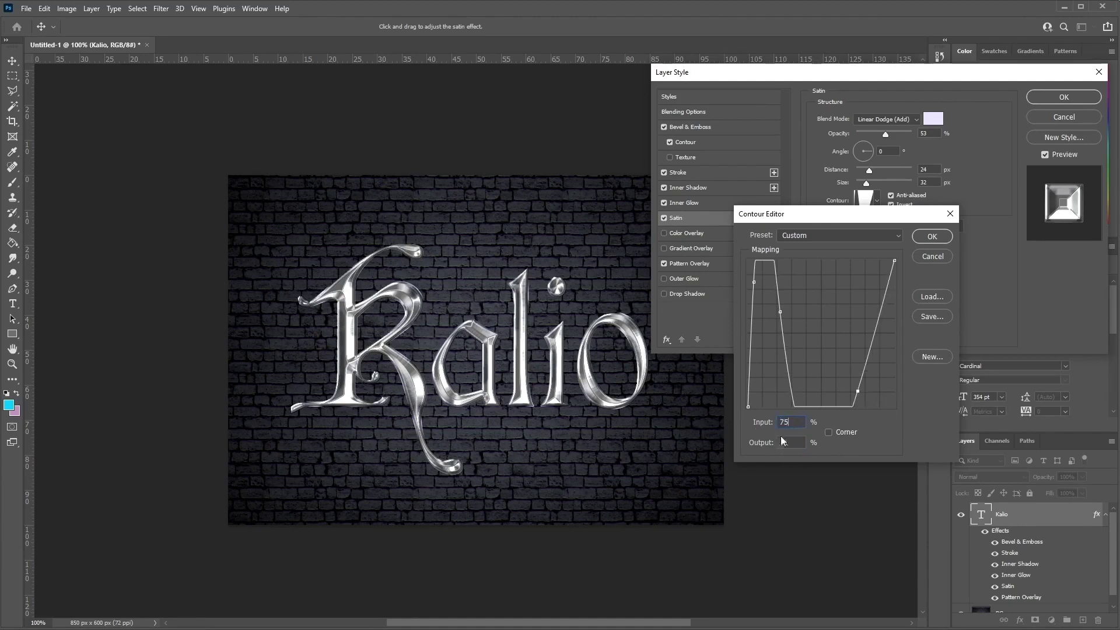
pyautogui.moveTo(794, 442); pyautogui.dragTo(718, 445)
pyautogui.write('14')
# - Add a fourth point to the Satin contour curve at 80% input and 93% output
pyautogui.click(870, 350)
pyautogui.write('80')
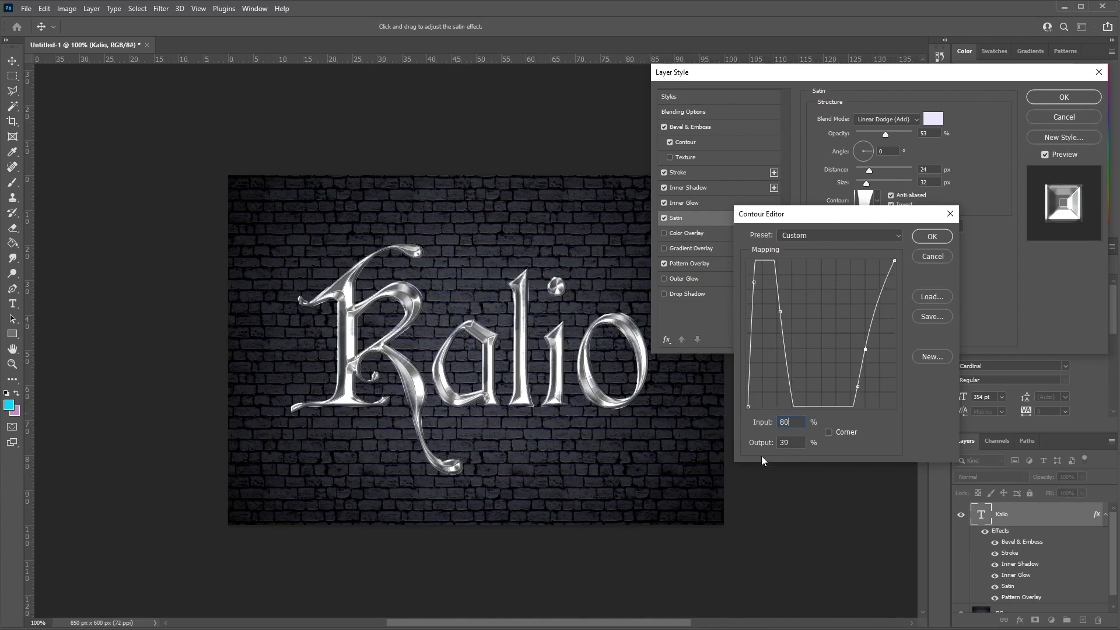
pyautogui.click(788, 443)
pyautogui.write('93')
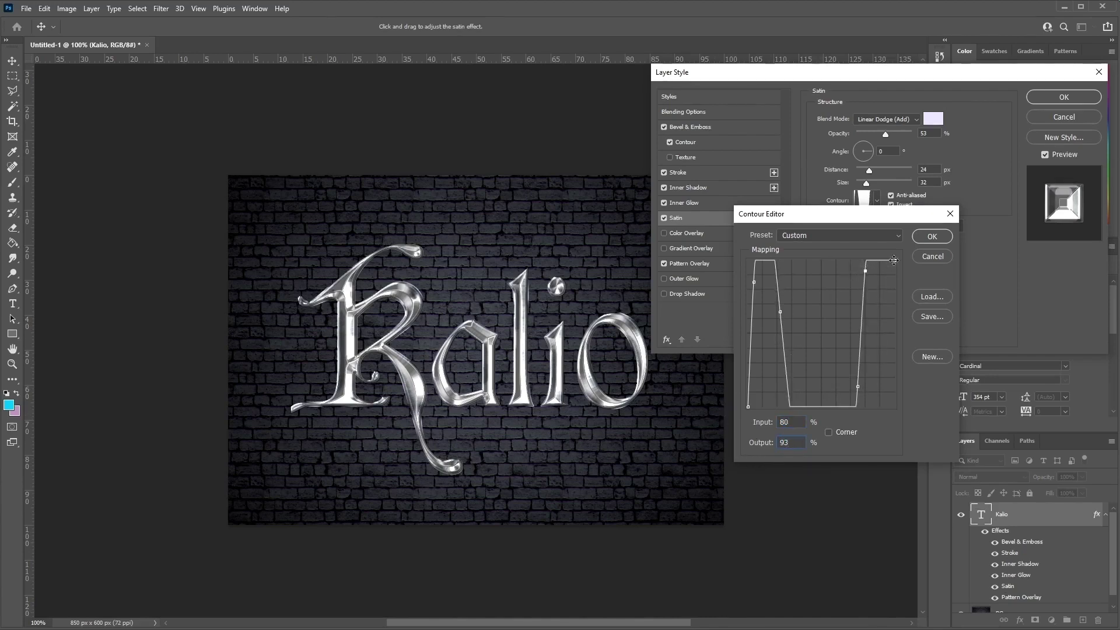
# - Set the output of the Satin contour curve's end point to 0% and apply the custom contour
pyautogui.moveTo(894, 261); pyautogui.dragTo(910, 233)
pyautogui.click(745, 441)
pyautogui.write('0')
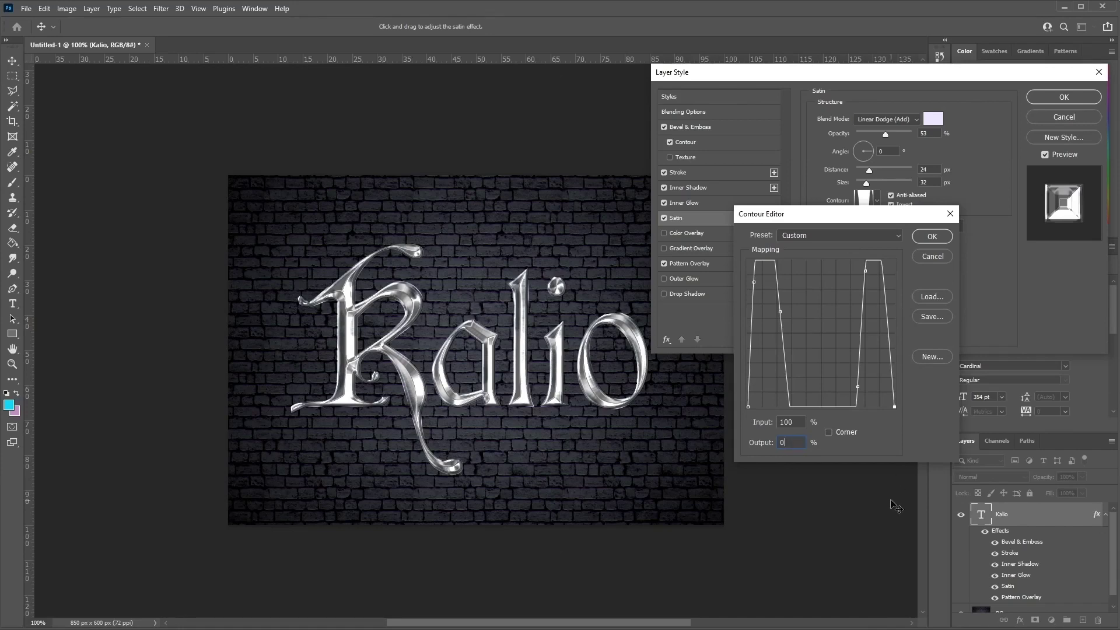
pyautogui.click(932, 236)
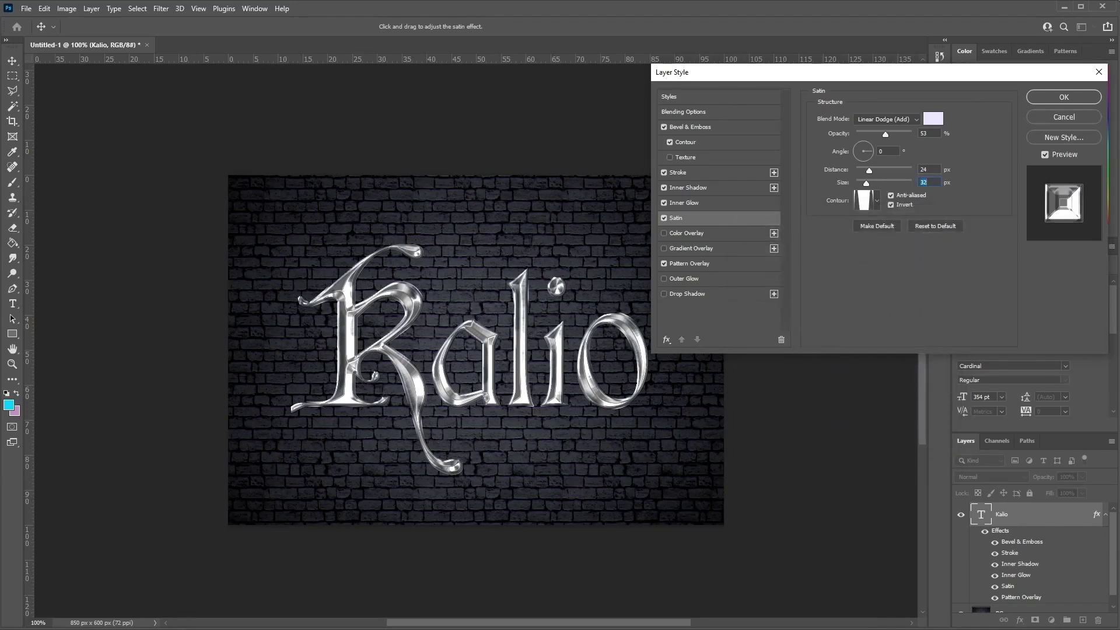
# - Enable a Color Overlay on the Kalio text and set its blend mode to Color Burn
pyautogui.click(688, 233)
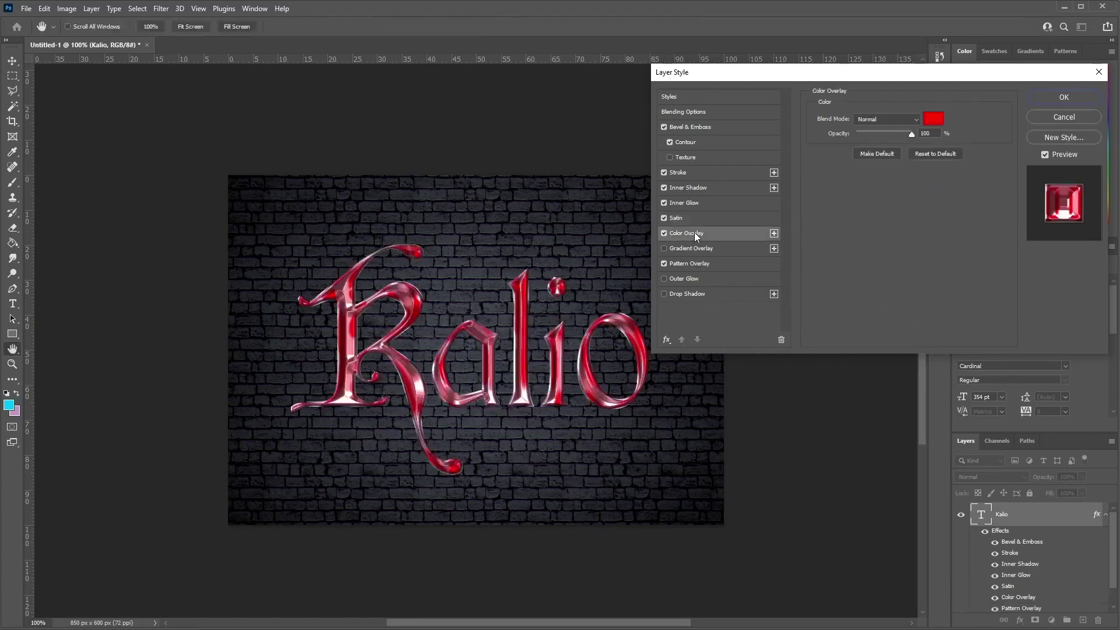
pyautogui.click(913, 121)
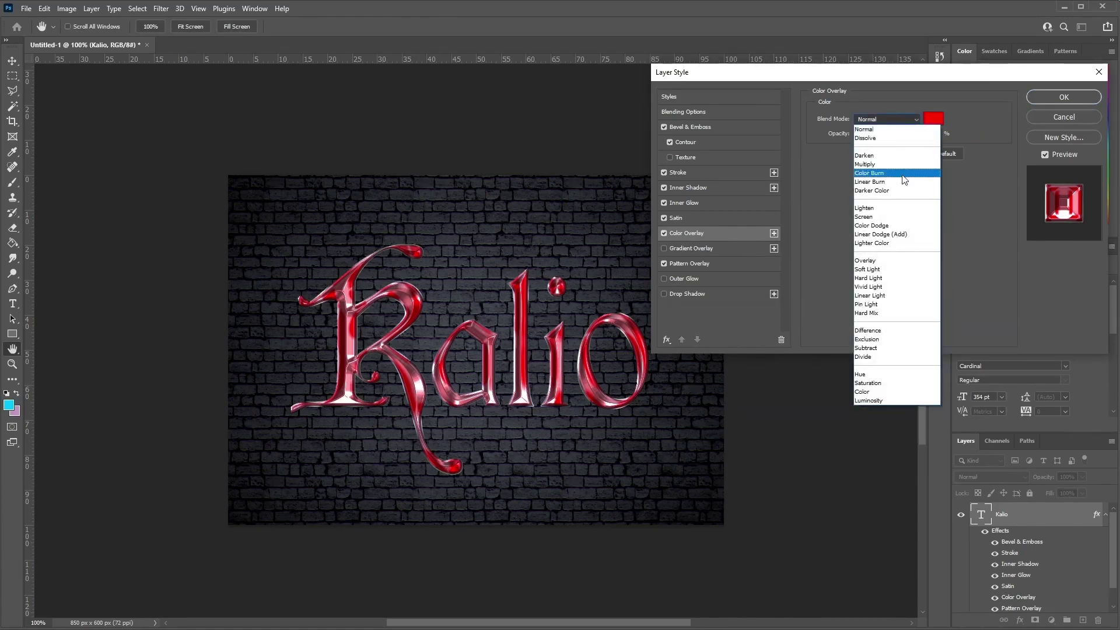
pyautogui.click(902, 174)
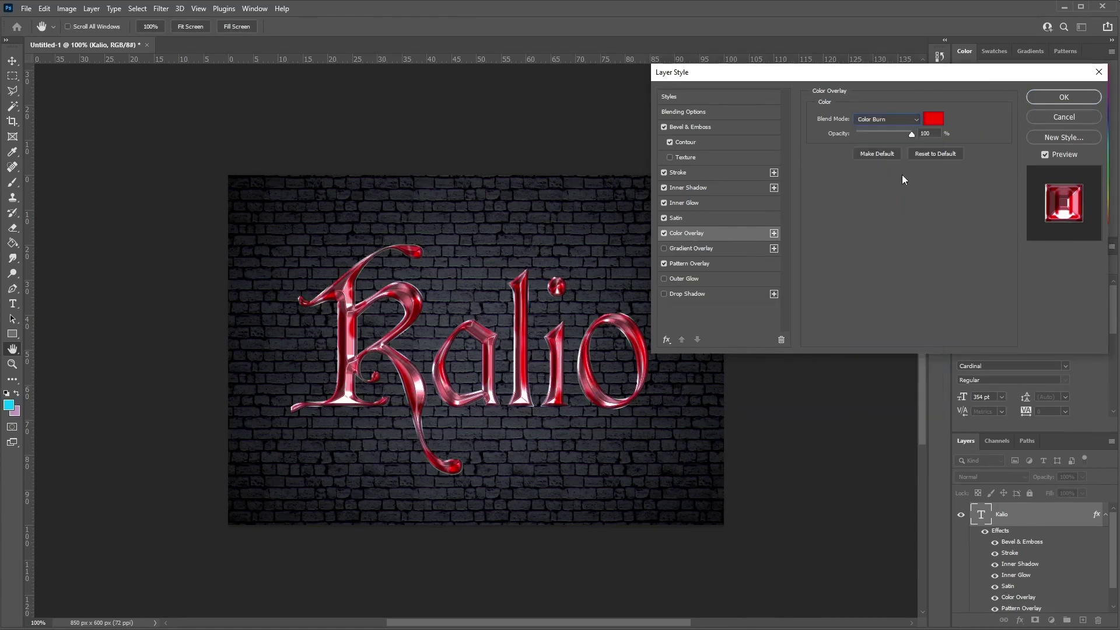
# - Set the Color Overlay's color to #6d8096 and its opacity to 51%
pyautogui.click(933, 119)
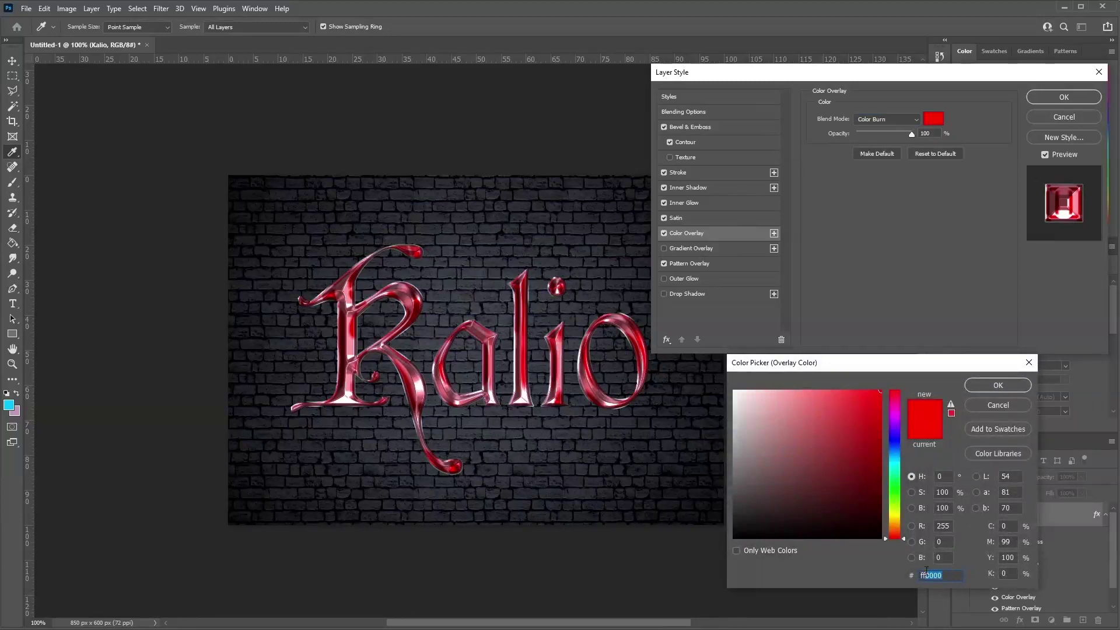
pyautogui.write('6')
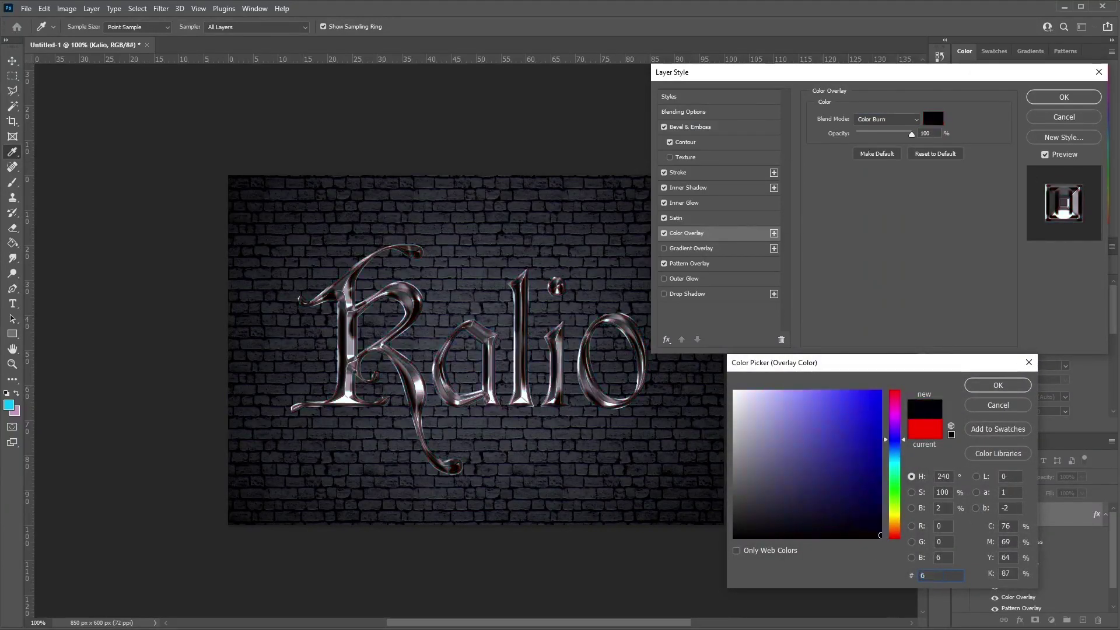
pyautogui.write('d')
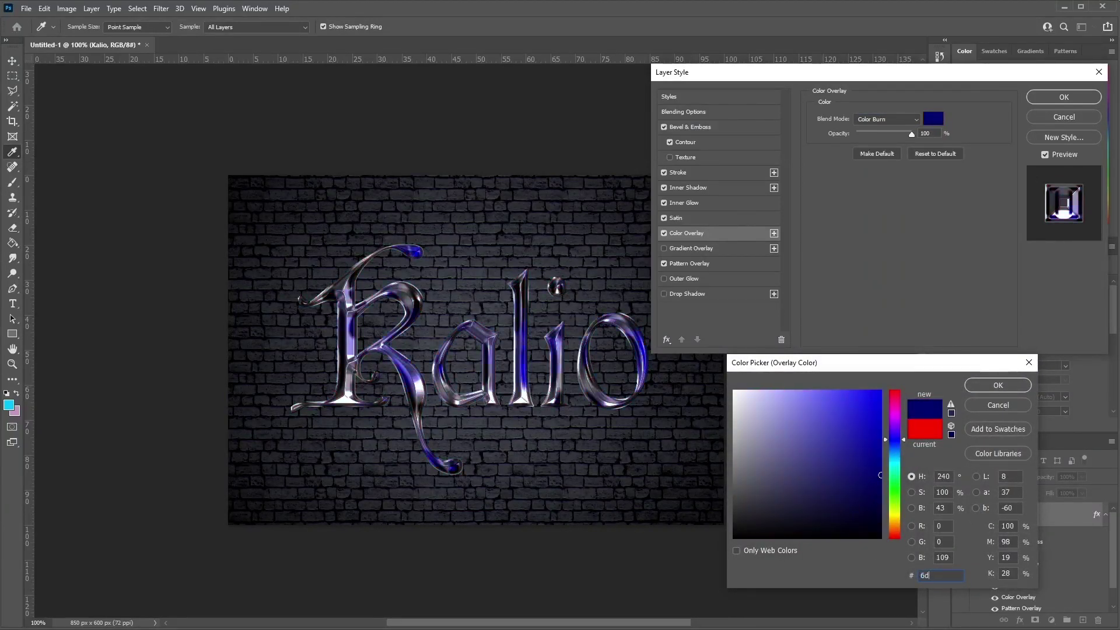
pyautogui.write('809')
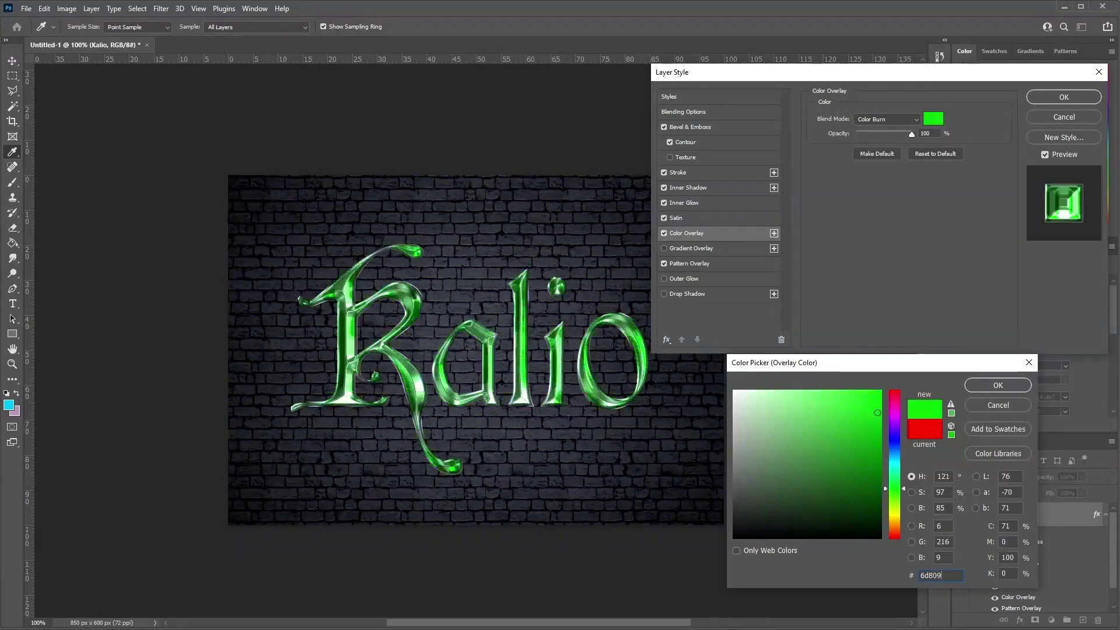
pyautogui.write('6')
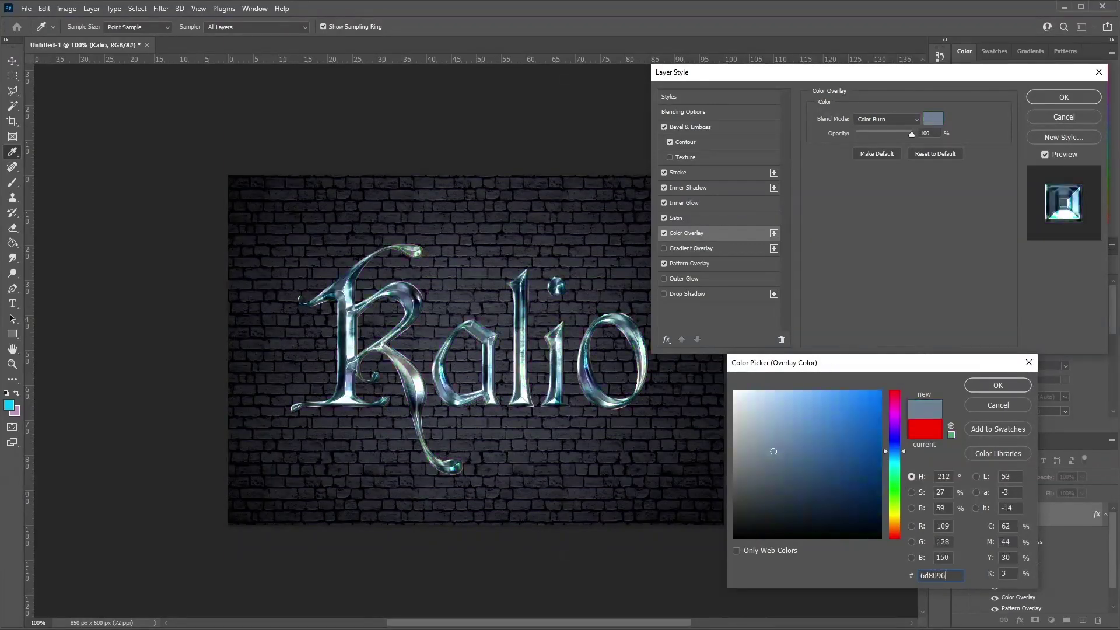
pyautogui.click(998, 385)
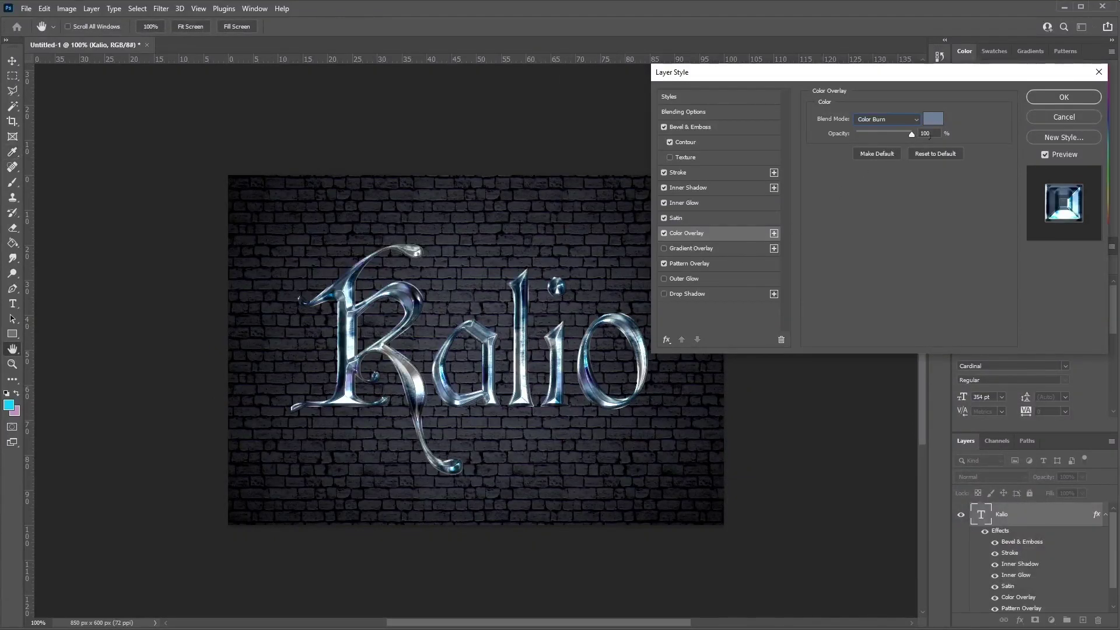
pyautogui.click(929, 134)
pyautogui.write('51')
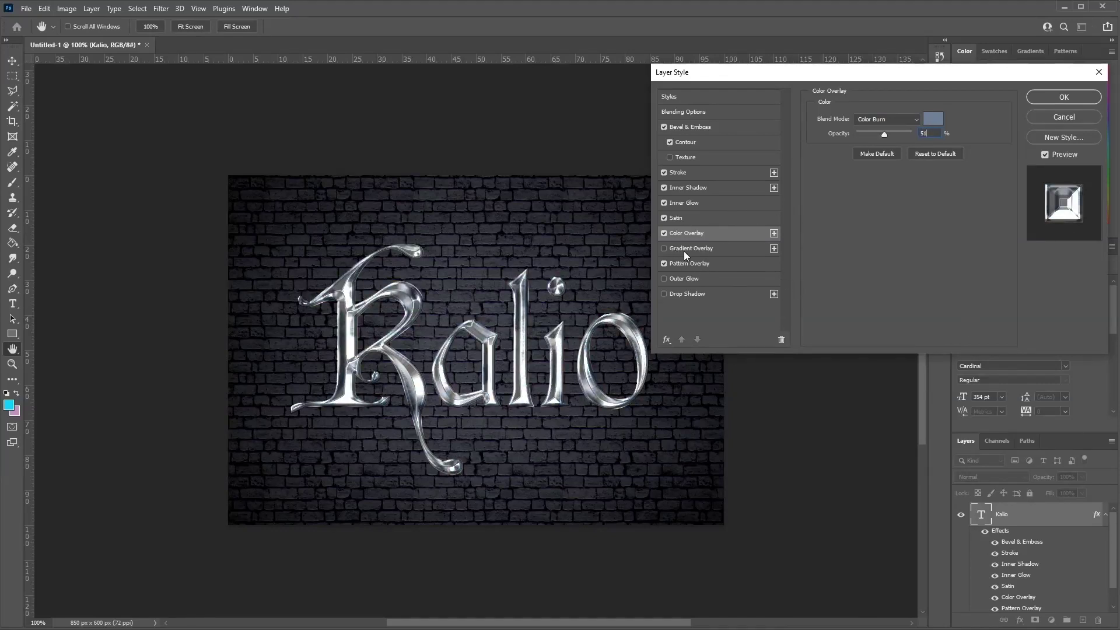
# - Enable an Outer Glow on the text with Linear Dodge (Add) blending, 71% opacity and 1% noise
pyautogui.click(692, 278)
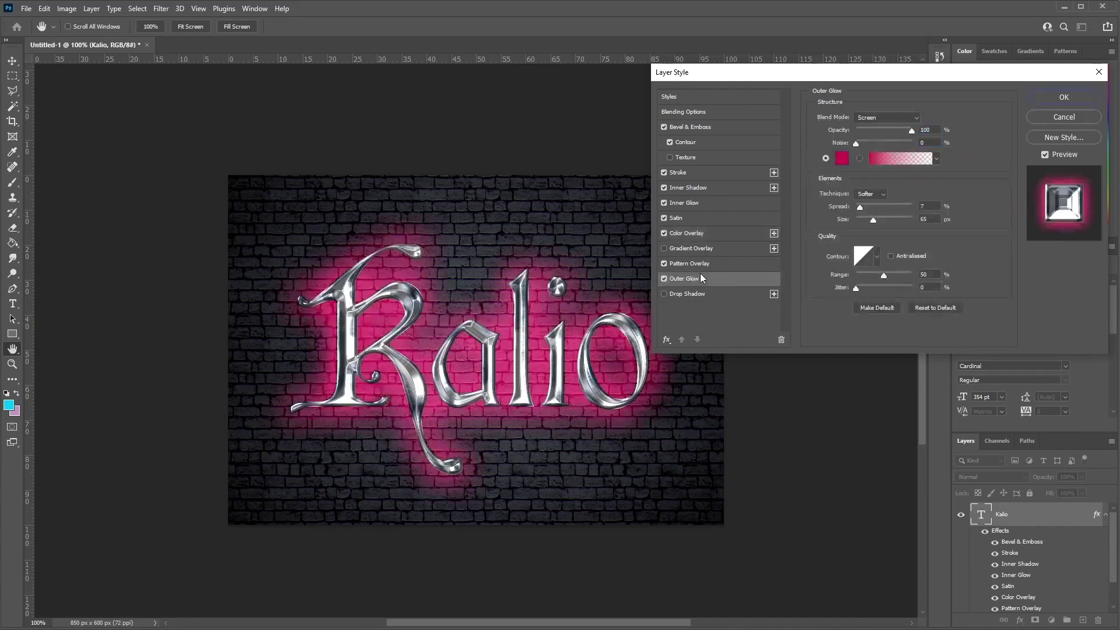
pyautogui.click(894, 117)
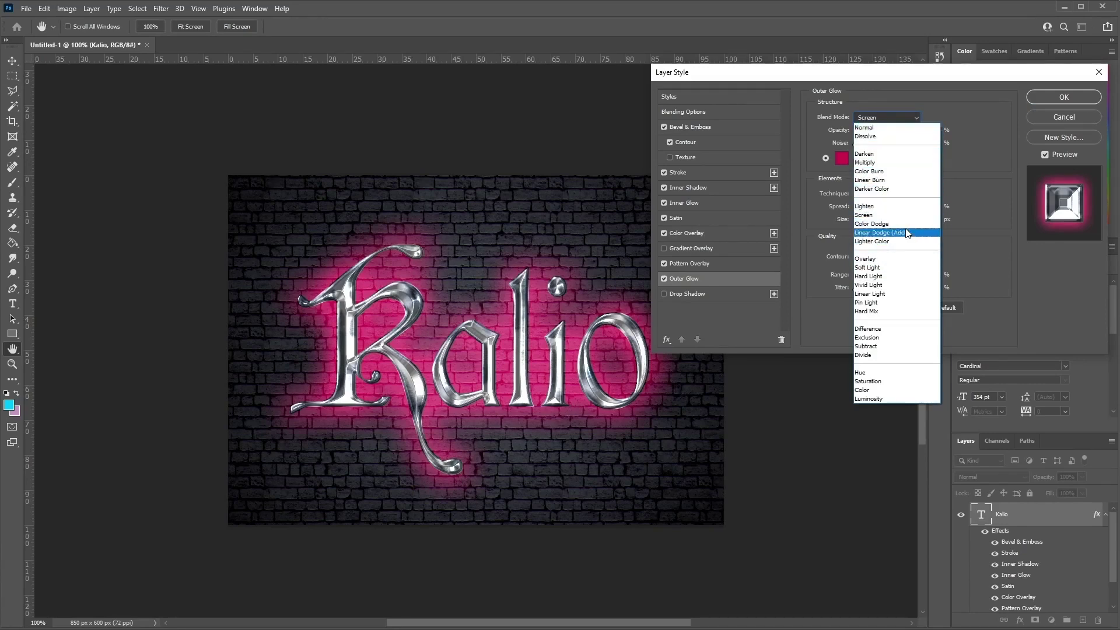
pyautogui.click(907, 233)
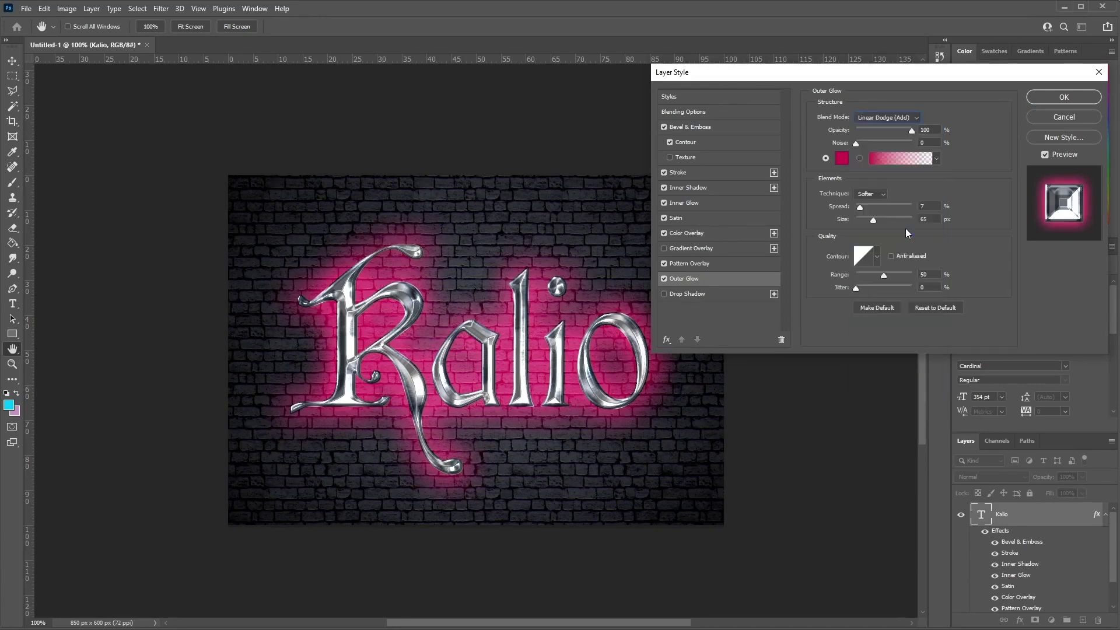
pyautogui.click(937, 131)
pyautogui.write('71')
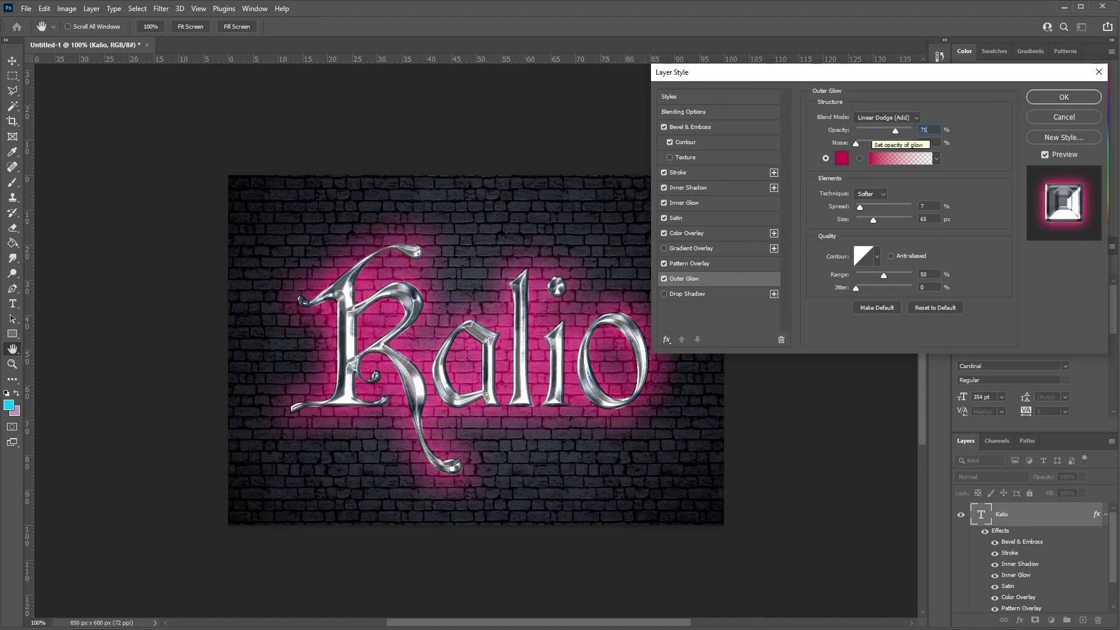
pyautogui.click(931, 142)
pyautogui.write('1')
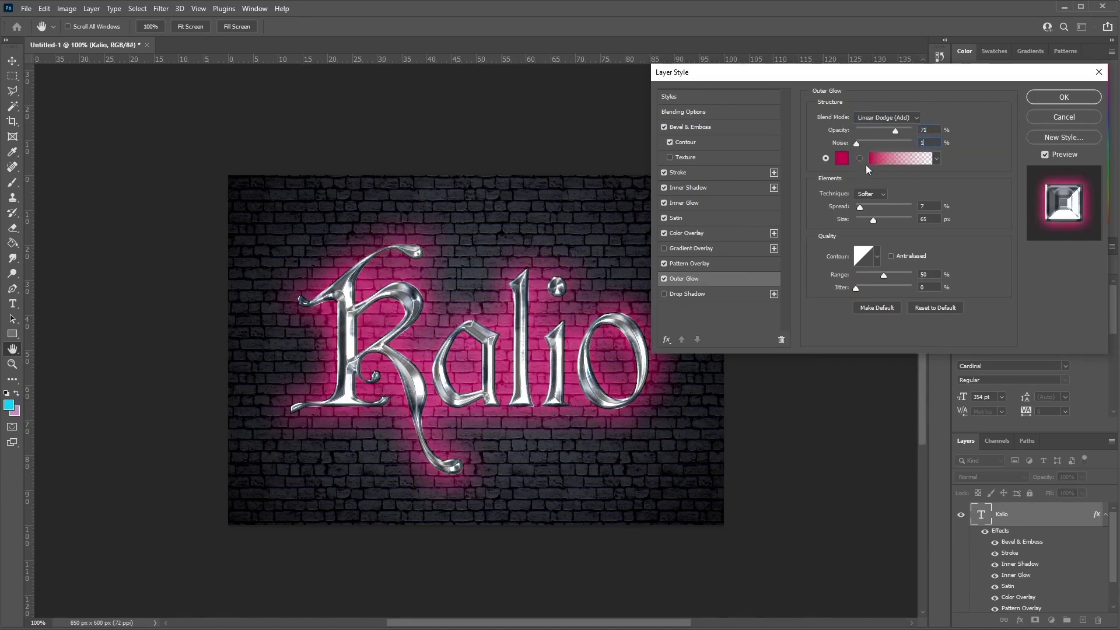
# - Set the Outer Glow's color to #8288b6
pyautogui.click(842, 160)
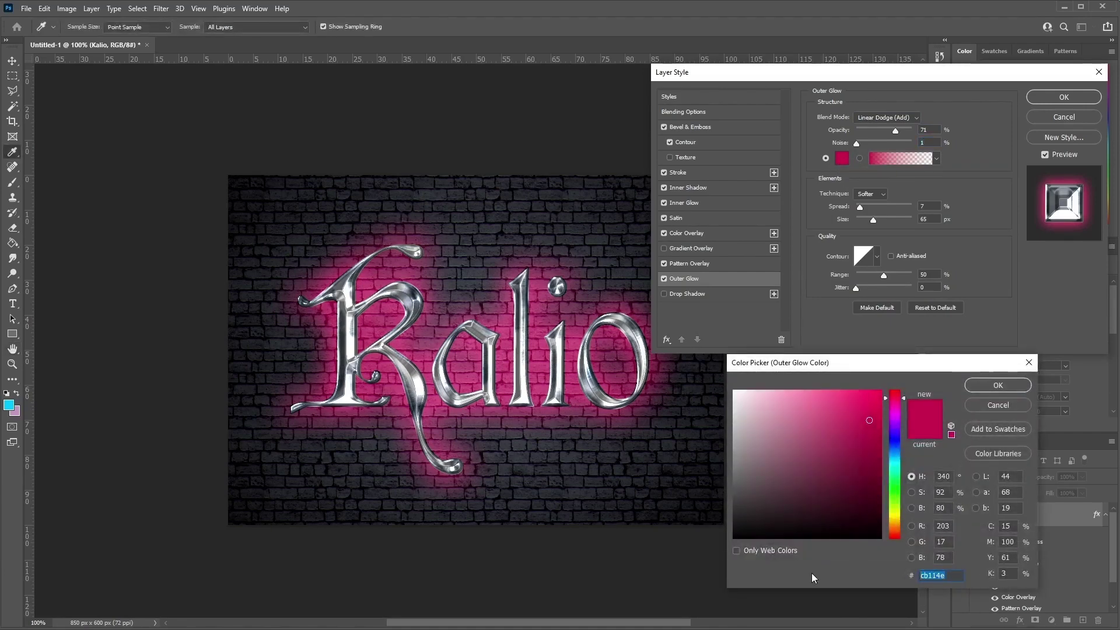
pyautogui.write('8288')
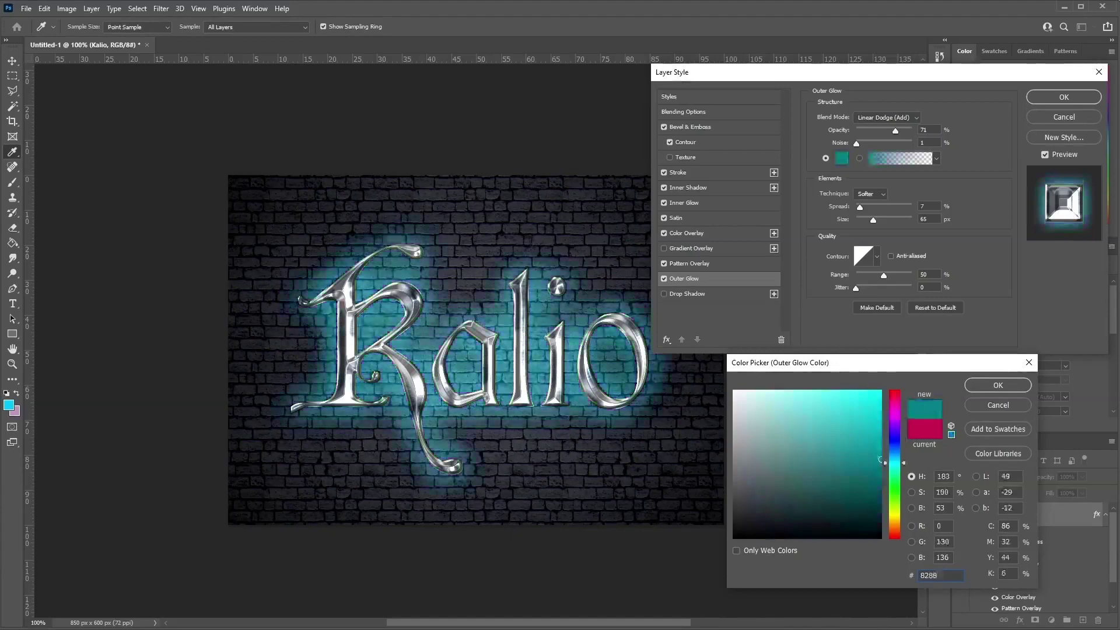
pyautogui.write('b6')
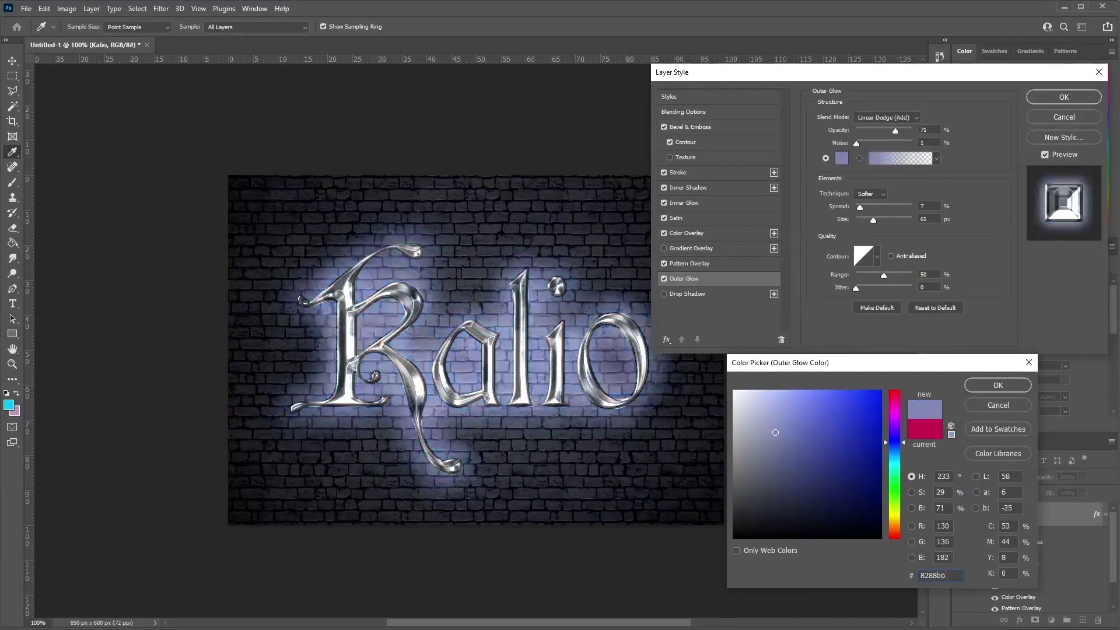
pyautogui.click(1017, 388)
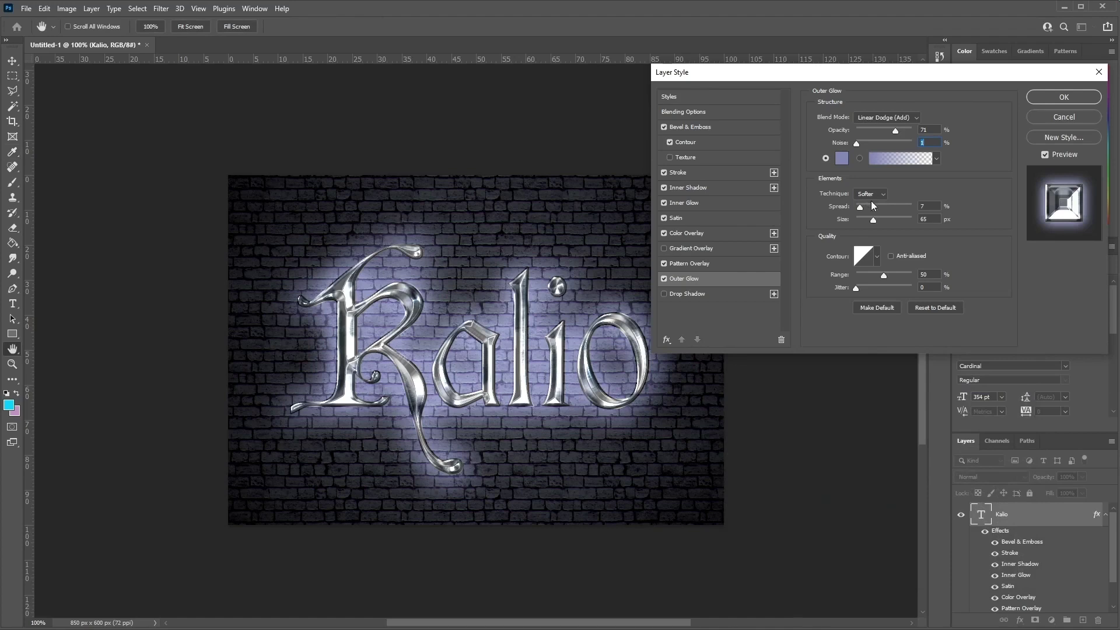
# - Set the Outer Glow's spread to 0% and size to 27 px, with an anti-aliased contour and 100% range
pyautogui.moveTo(883, 207); pyautogui.dragTo(830, 204)
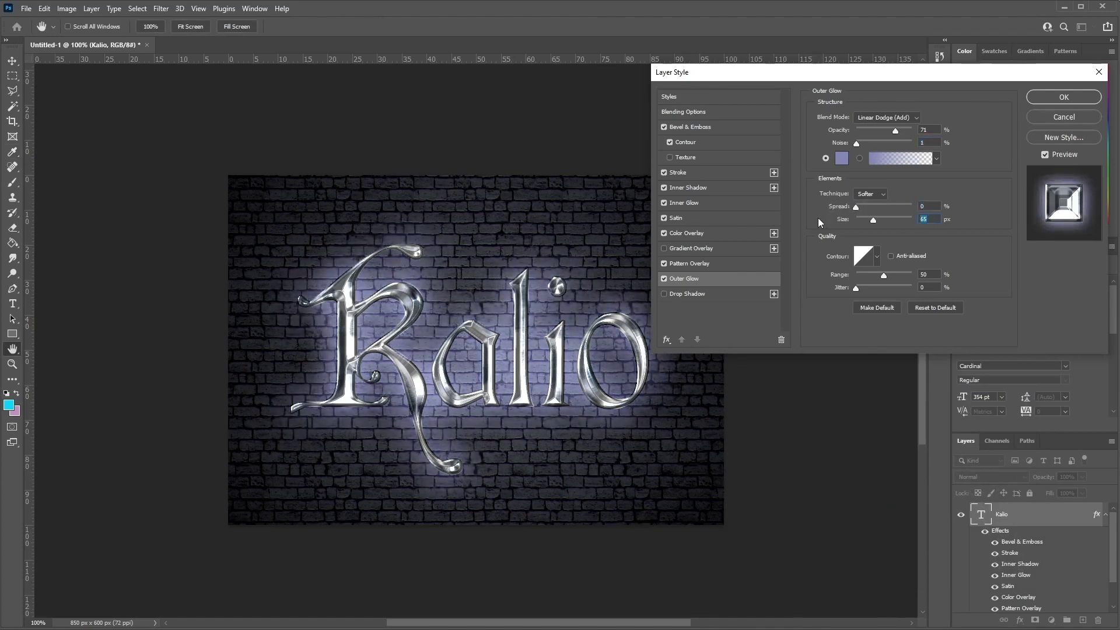
pyautogui.write('27')
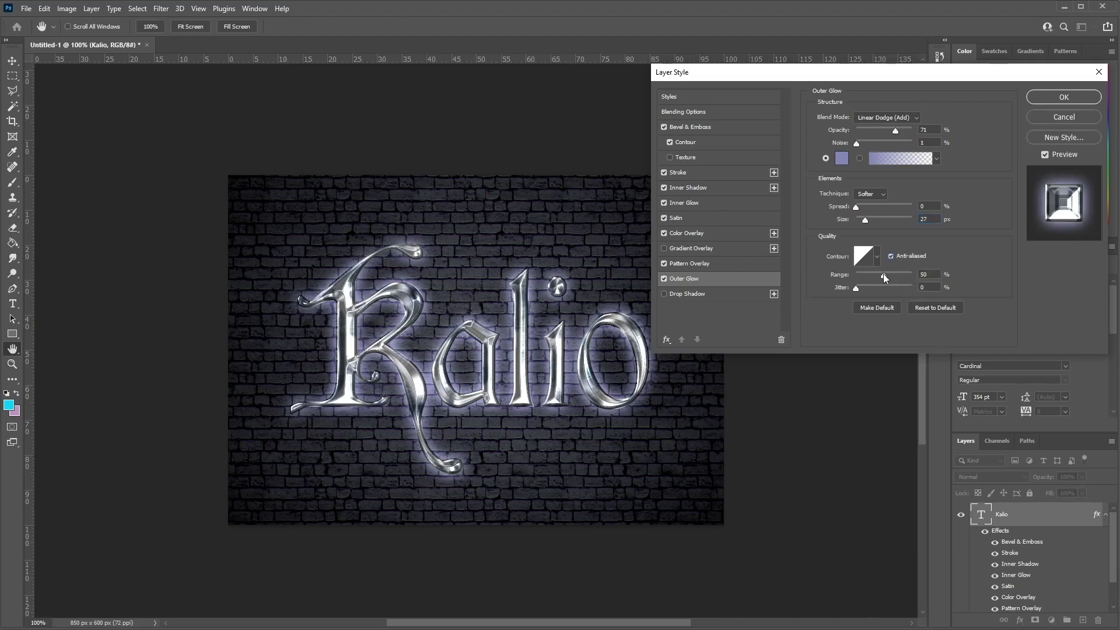
pyautogui.moveTo(883, 274); pyautogui.dragTo(950, 282)
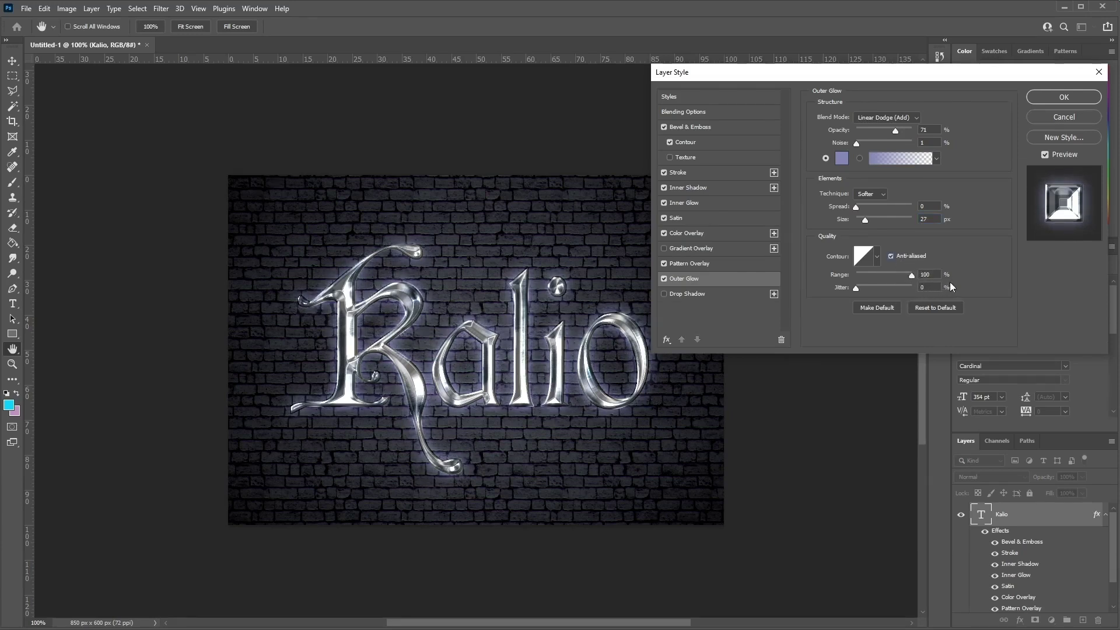
pyautogui.click(856, 288)
# - Enable a Drop Shadow on the text with Linear Burn blending and color #010201
pyautogui.click(681, 294)
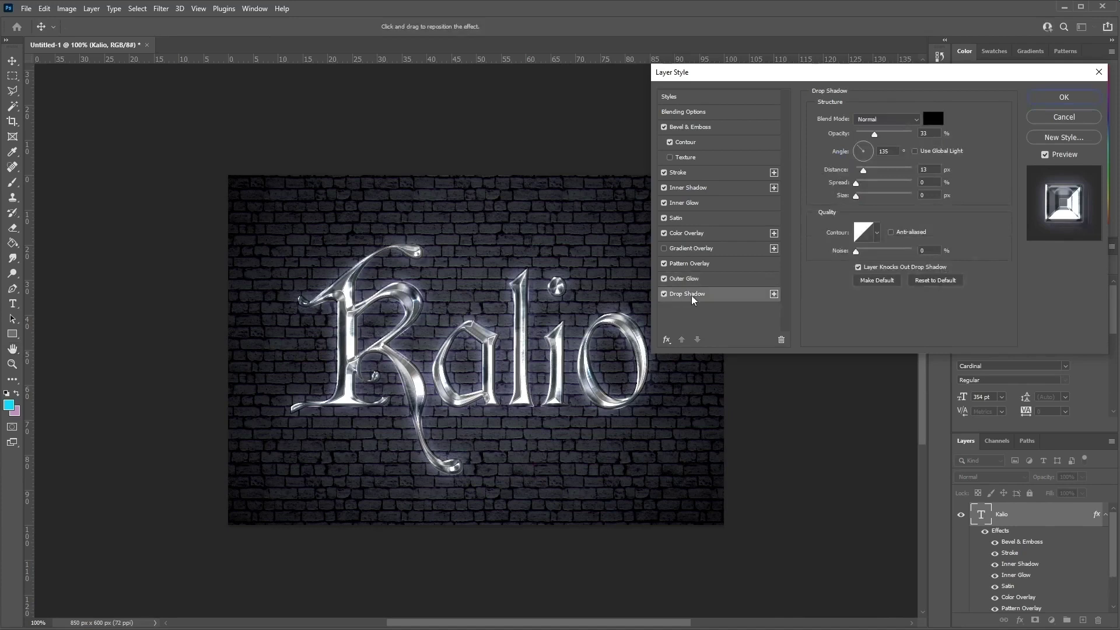
pyautogui.click(908, 119)
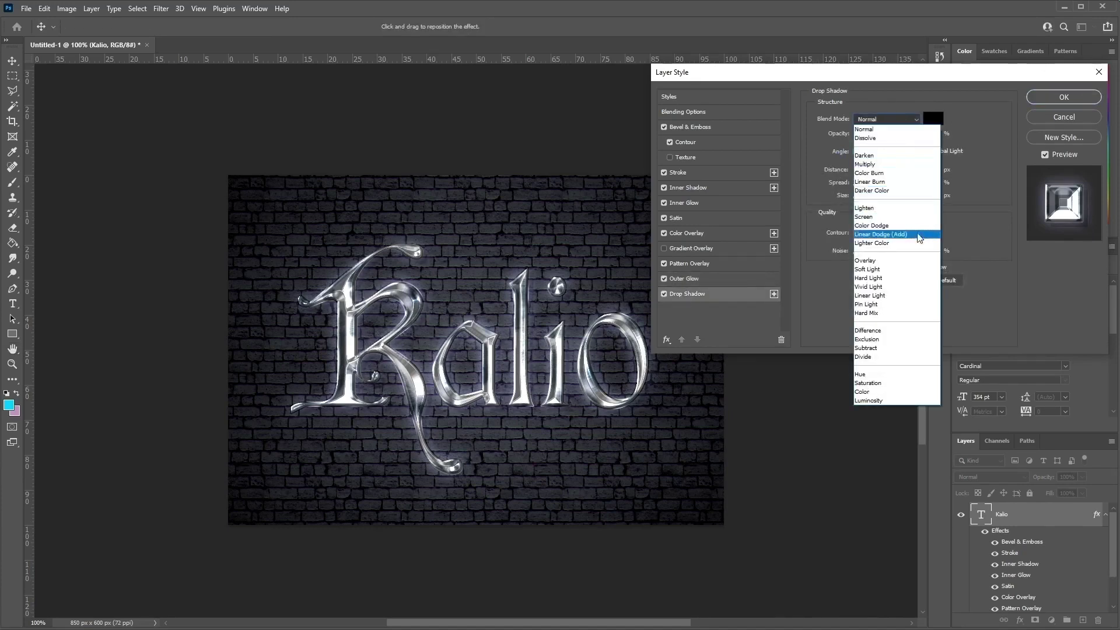
pyautogui.click(908, 184)
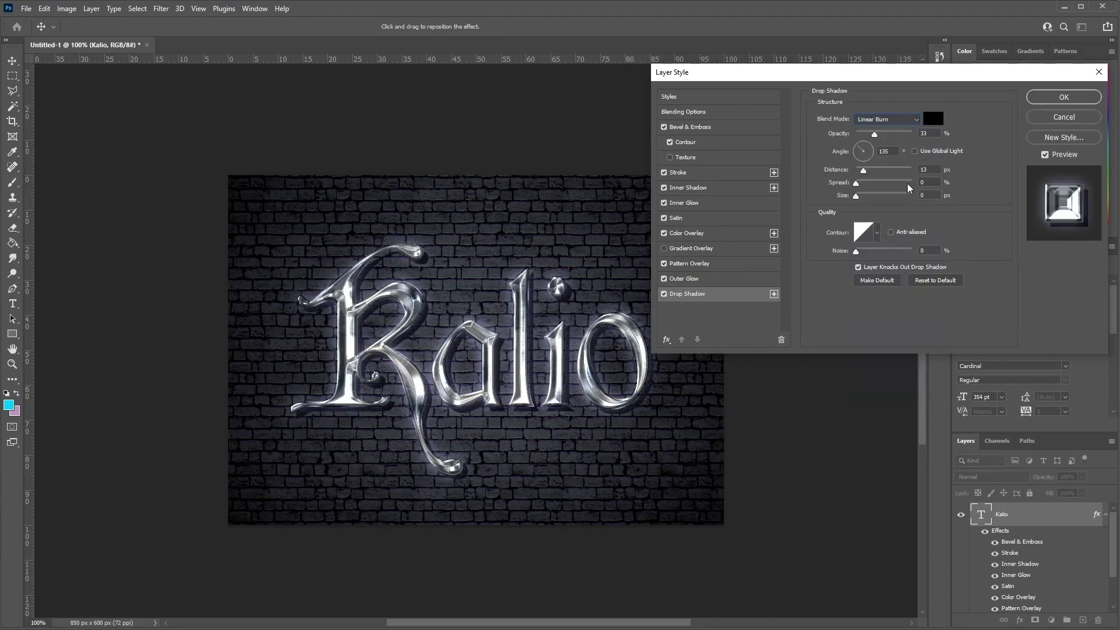
pyautogui.click(933, 119)
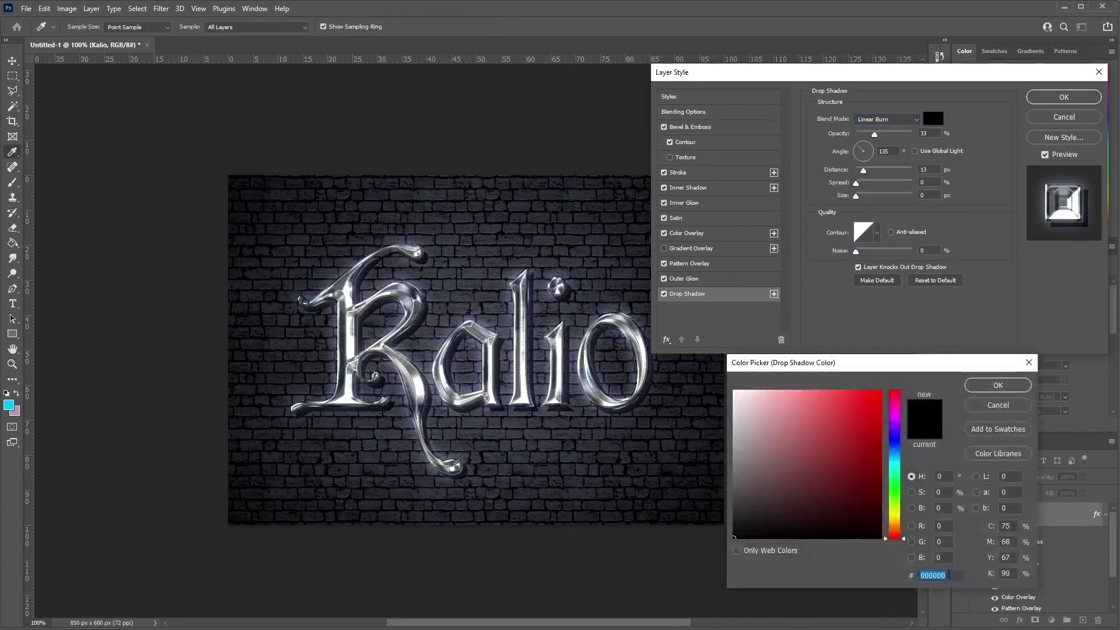
pyautogui.write('01')
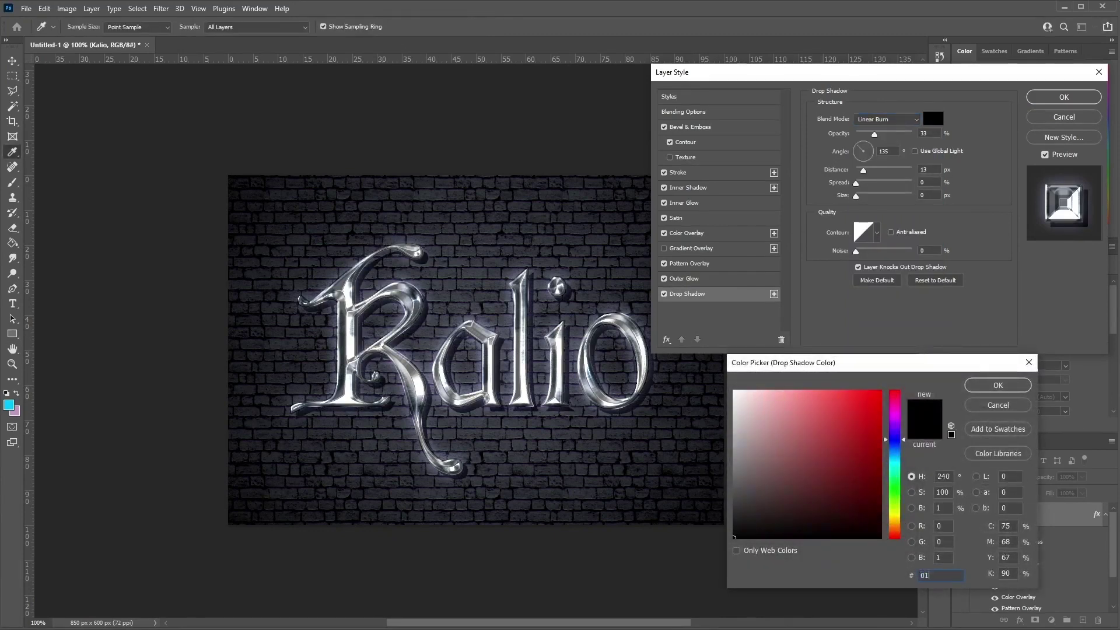
pyautogui.write('0201')
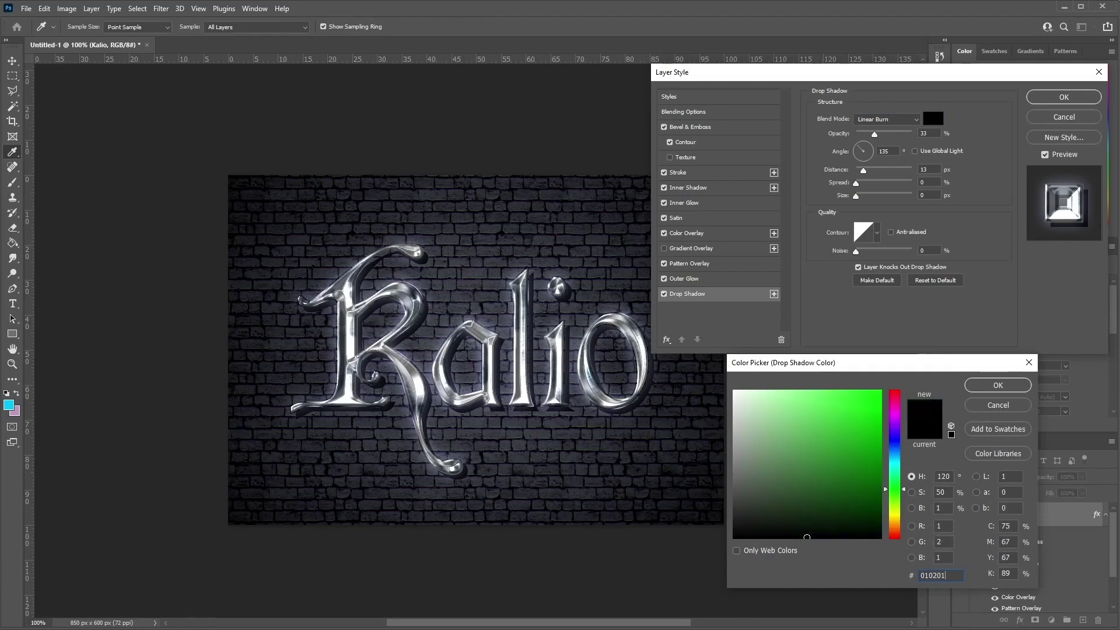
pyautogui.click(998, 385)
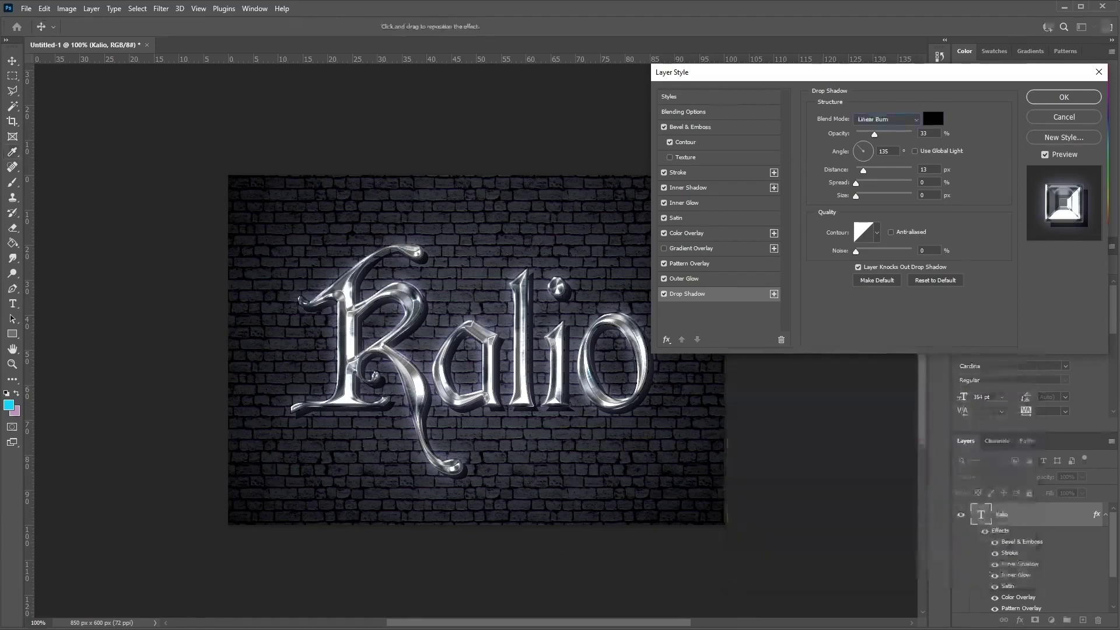
# - Set the Drop Shadow's opacity to 26% and its angle to -59°
pyautogui.click(926, 134)
pyautogui.write('26')
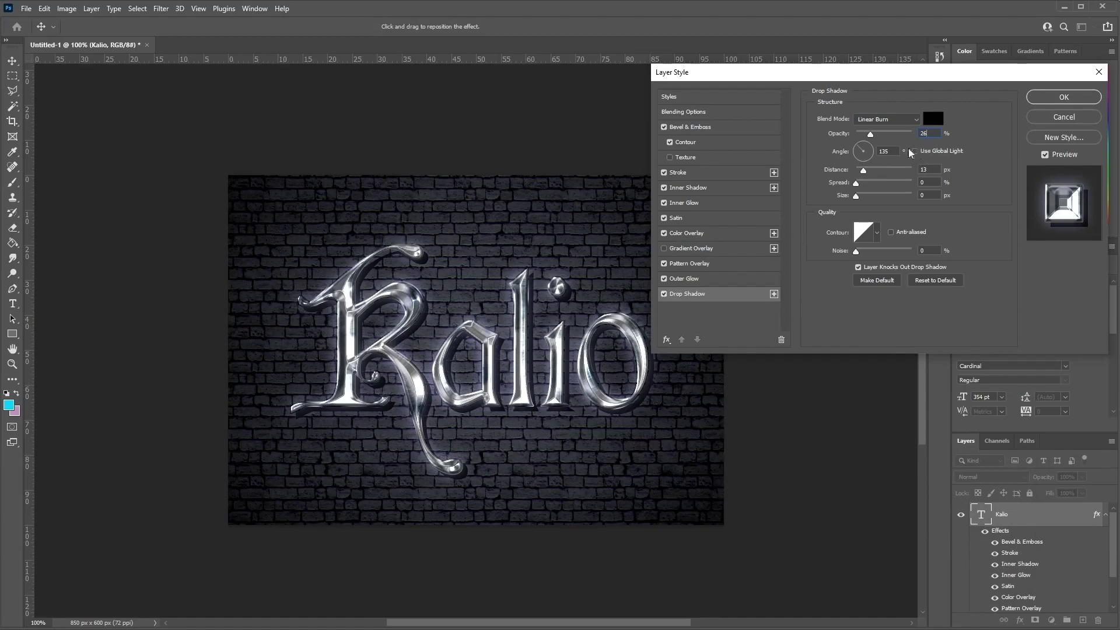
pyautogui.press('Tab')
pyautogui.write('-5')
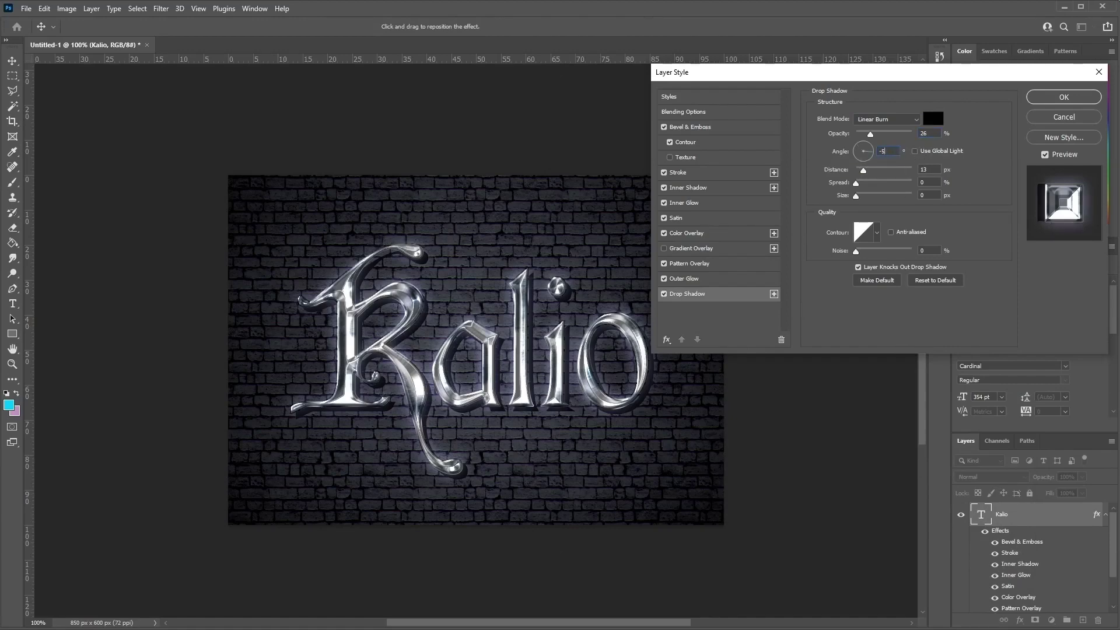
pyautogui.write('9')
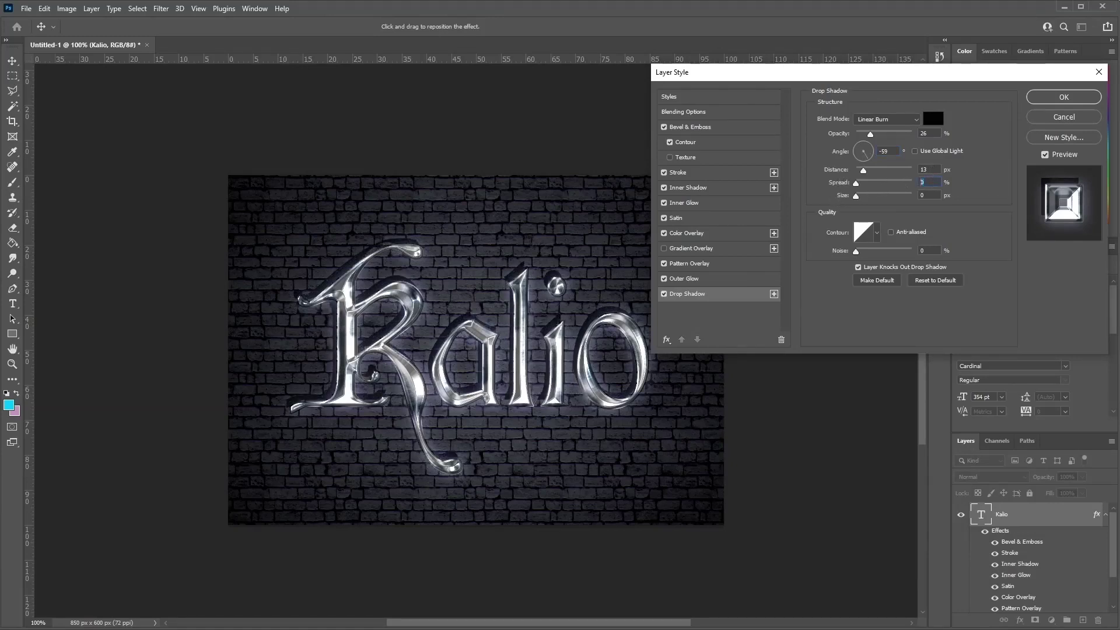
# - Set the Drop Shadow's spread to 17% and size to 18 px, and apply the layer styles to the text
pyautogui.write('17')
pyautogui.press('Tab')
pyautogui.write('18')
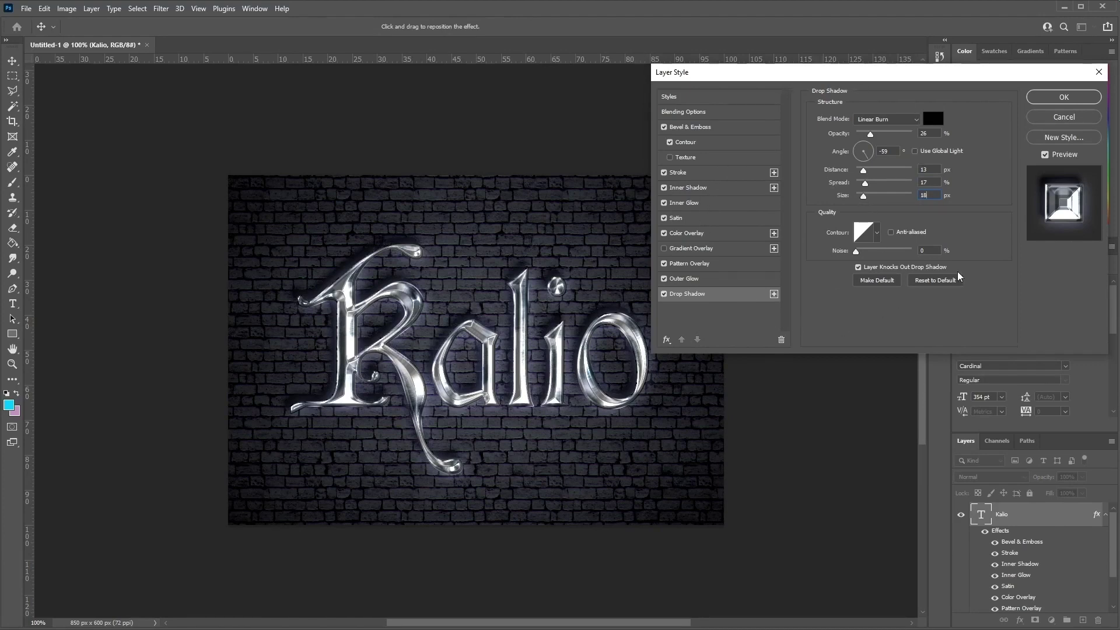
pyautogui.click(1060, 100)
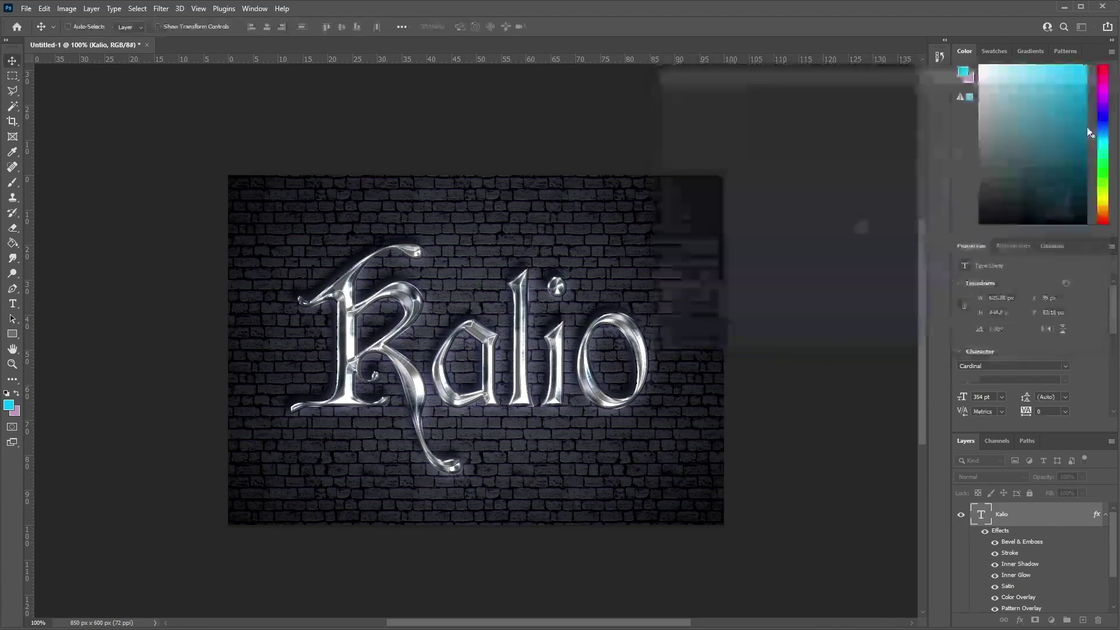